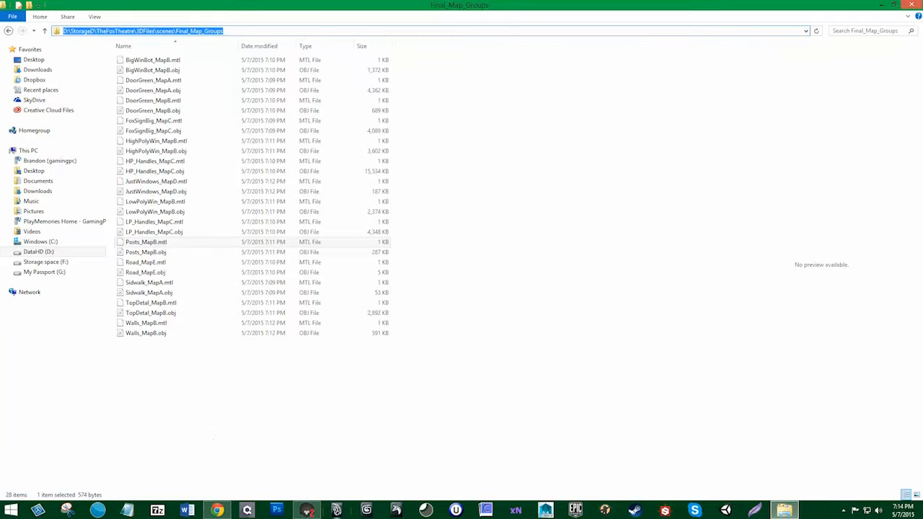
In Marmoset Toolbag, import all OBJ files from D:\StorageD\TheFoxTheatre\3DFiles\scenes\Final_Map_Groups, from BigWinBot_MapB.obj through Walls_MapB.obj
click(307, 510)
right_click(137, 242)
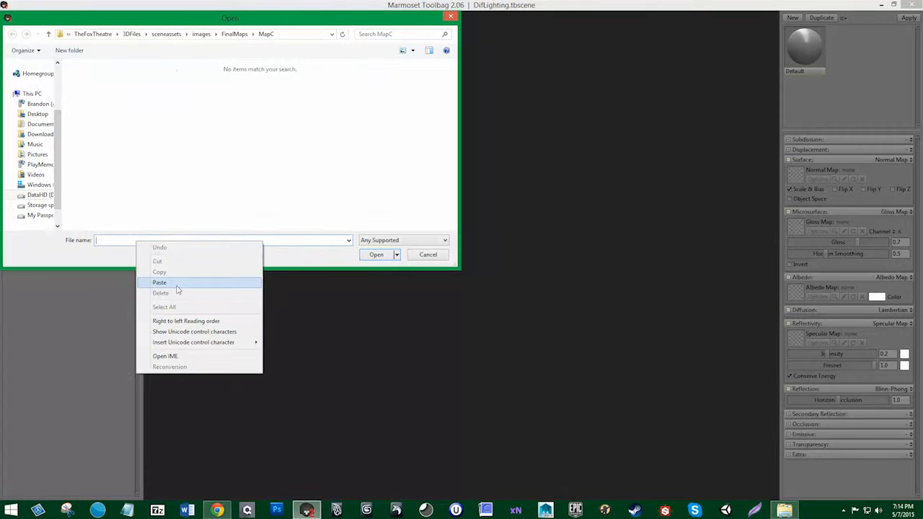
click(176, 286)
key(Return)
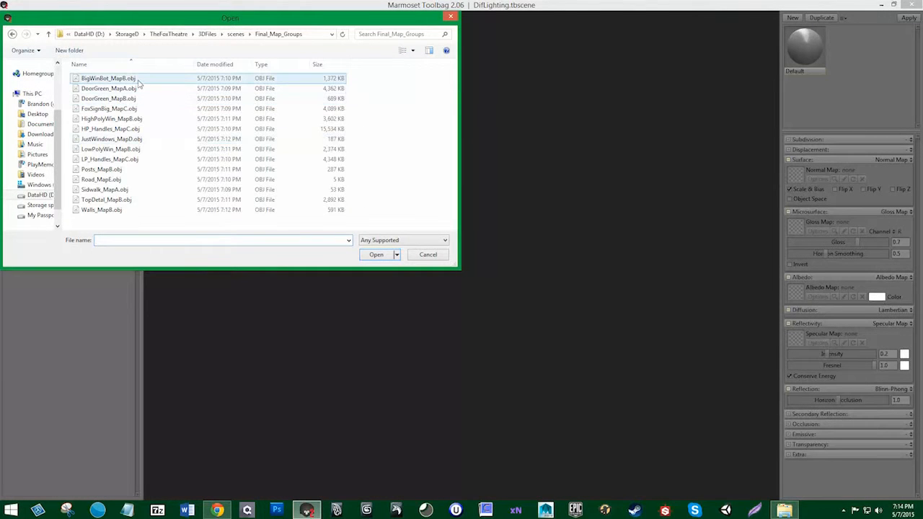
click(129, 210)
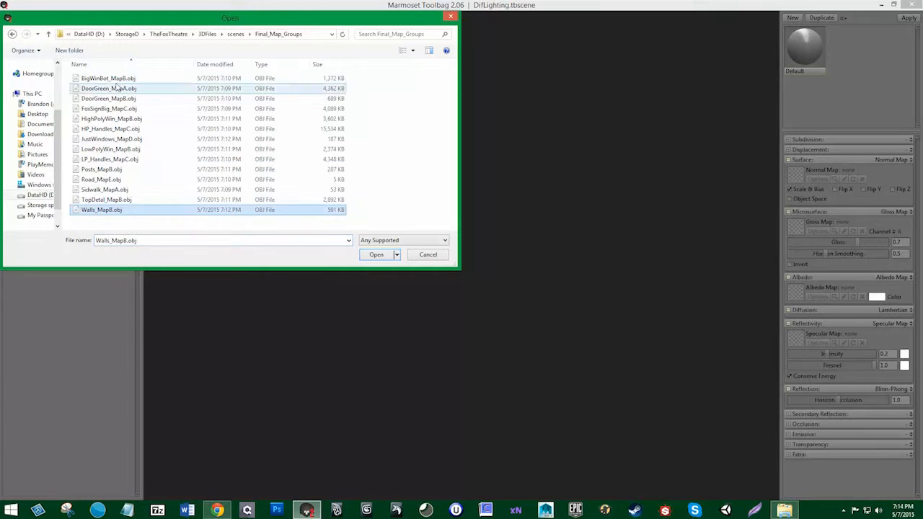
shift+click(116, 79)
click(376, 254)
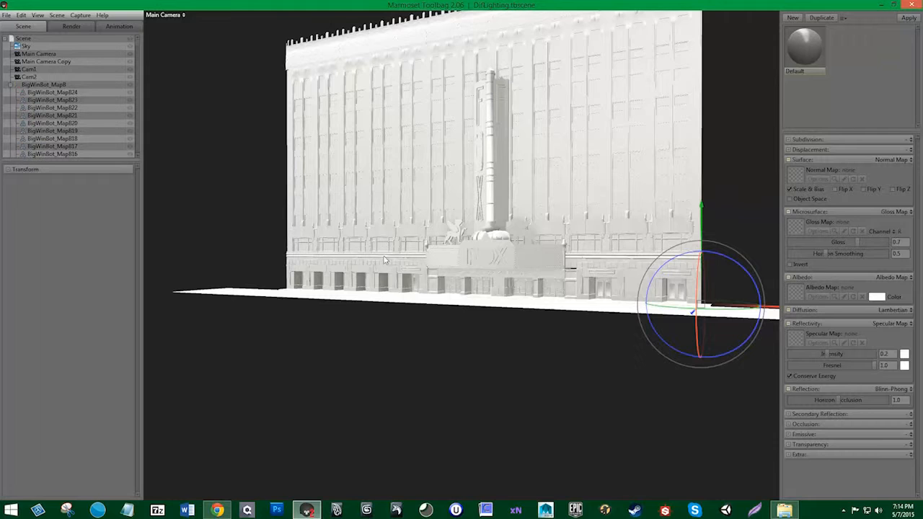
Collapse the imported mesh groups in the scene outline, from BigWinBot_MapB through Posts_MapB
middle_drag(388, 241, 389, 257)
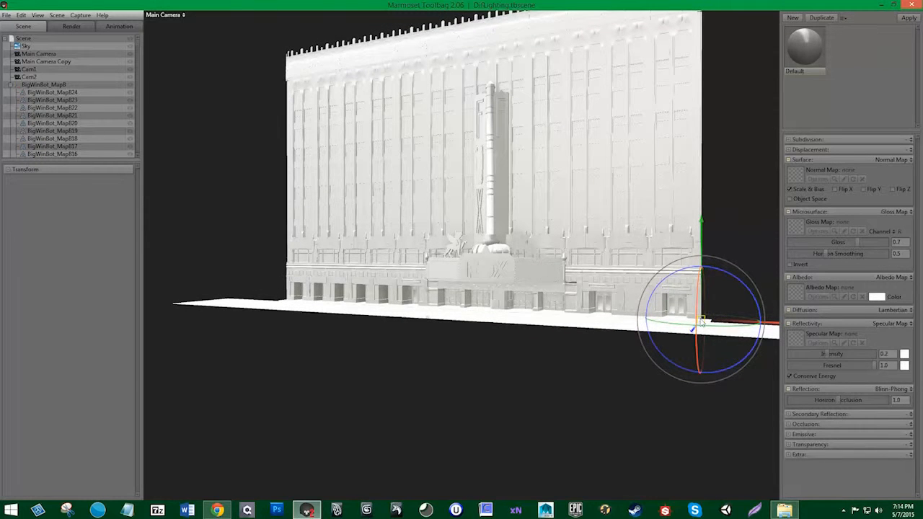
drag(604, 350, 507, 264)
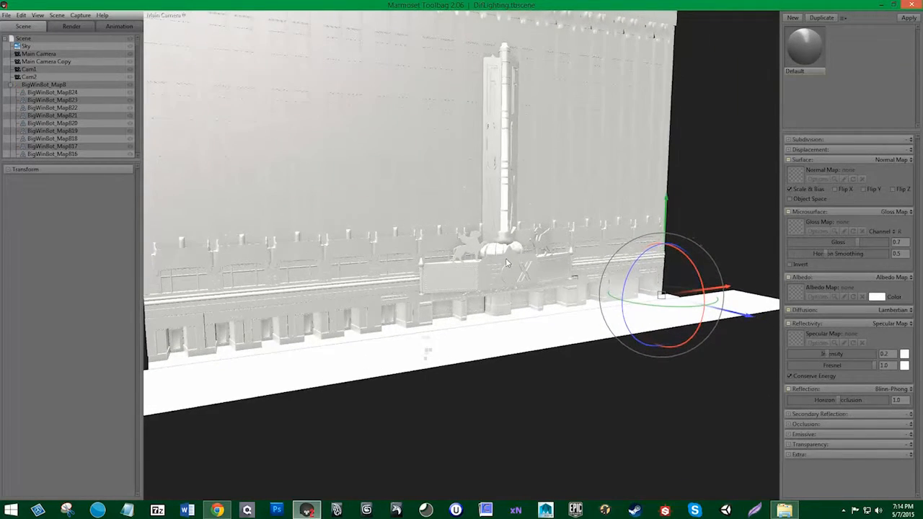
click(9, 86)
click(11, 92)
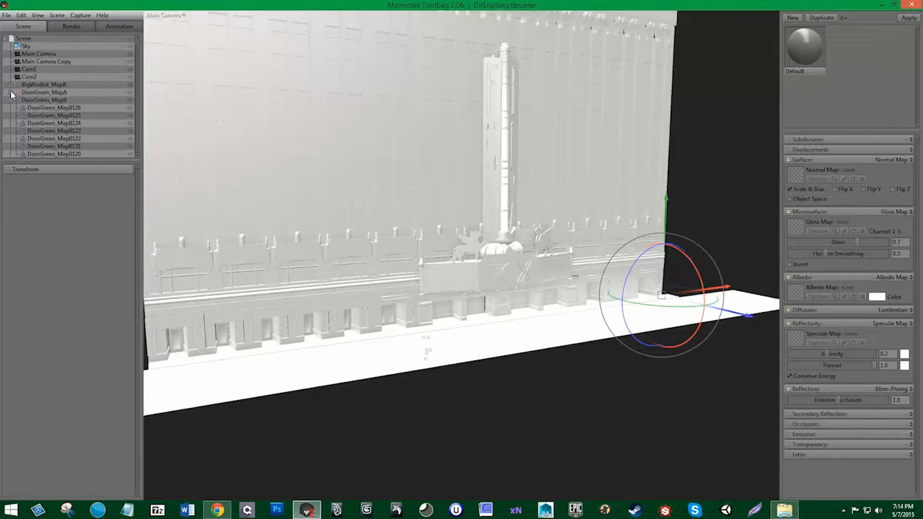
click(10, 101)
click(10, 107)
click(10, 115)
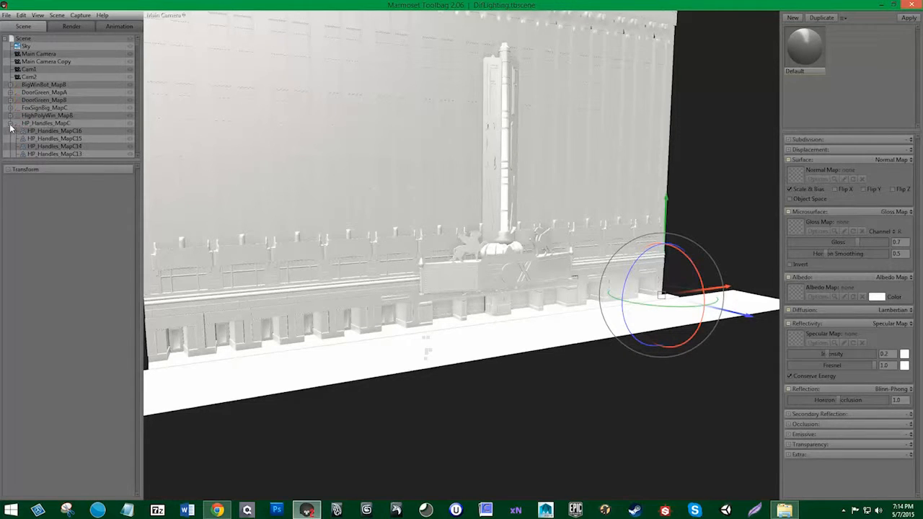
click(11, 124)
click(10, 131)
click(11, 138)
click(10, 146)
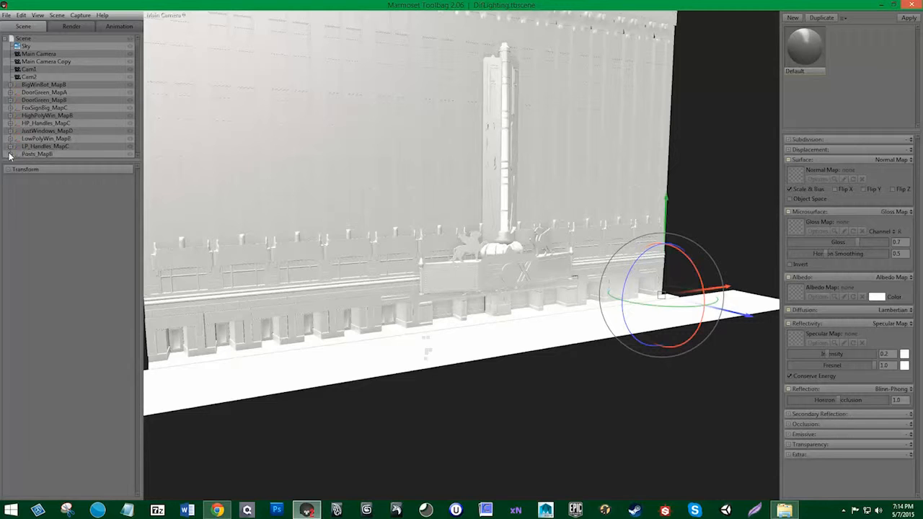
Enlarge the scene outline and collapse the Road_MapE, Sidwalk_MapA, TopDetal_MapB and Walls_MapB groups
drag(117, 160, 105, 263)
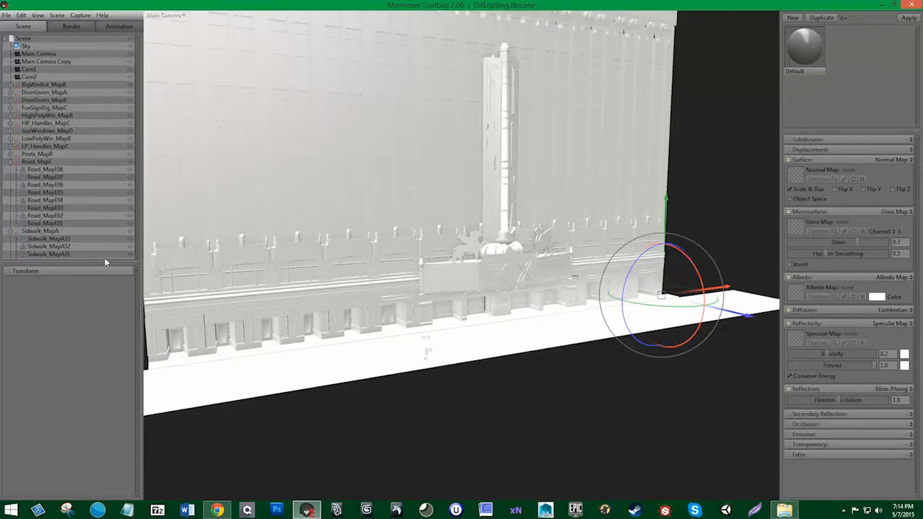
click(10, 161)
click(11, 170)
click(10, 176)
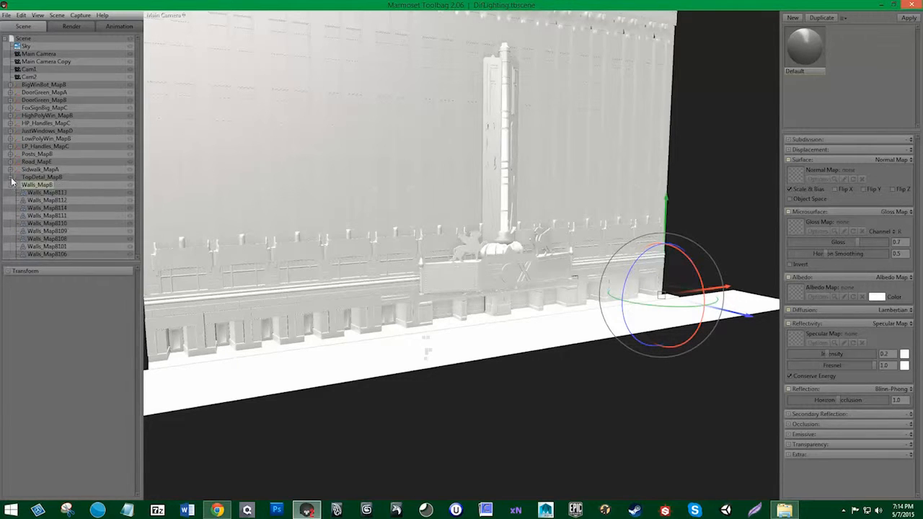
click(10, 185)
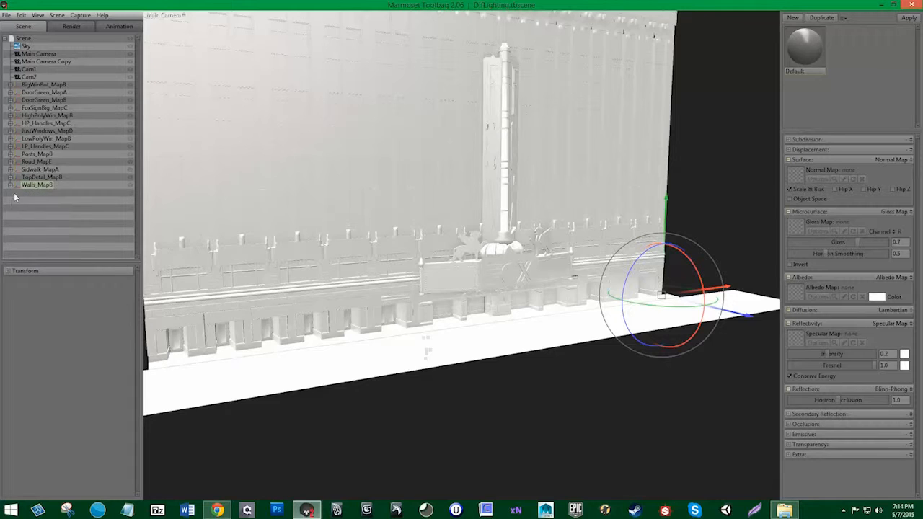
Add a new material to the scene from the Unreal 4 Template preset
click(61, 85)
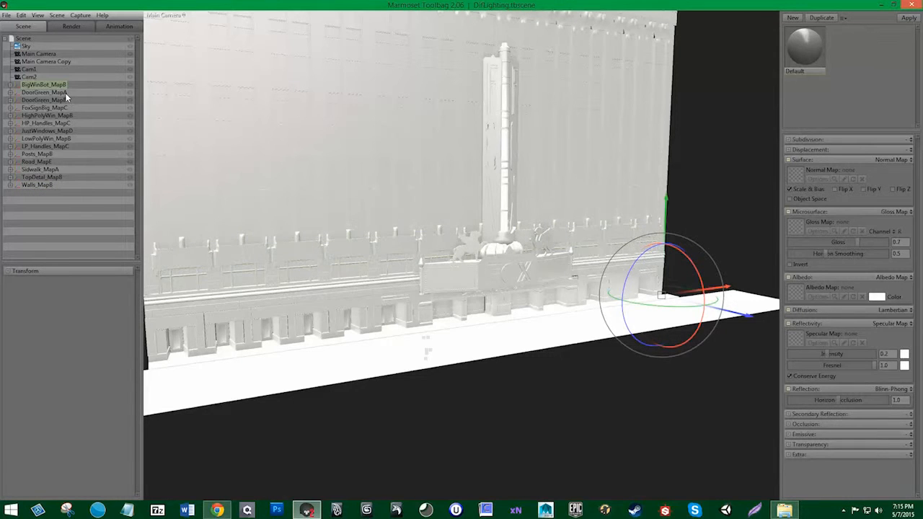
click(63, 100)
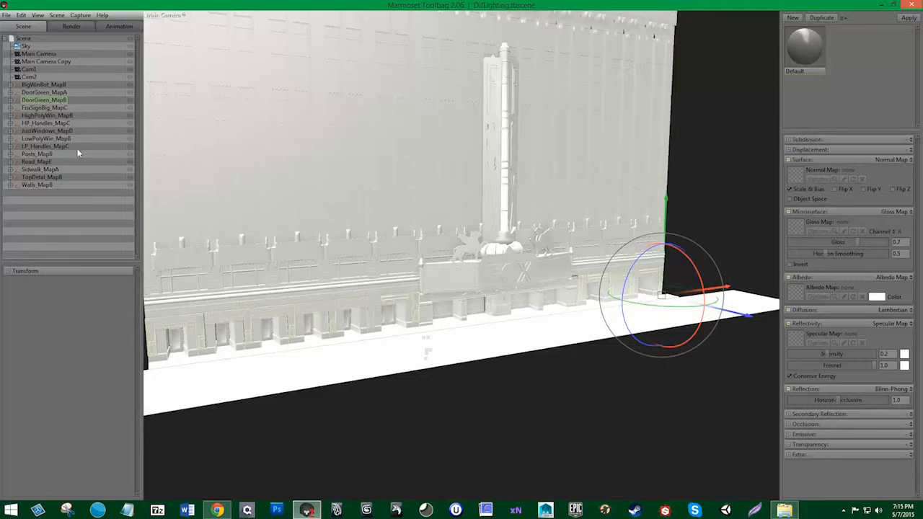
click(845, 18)
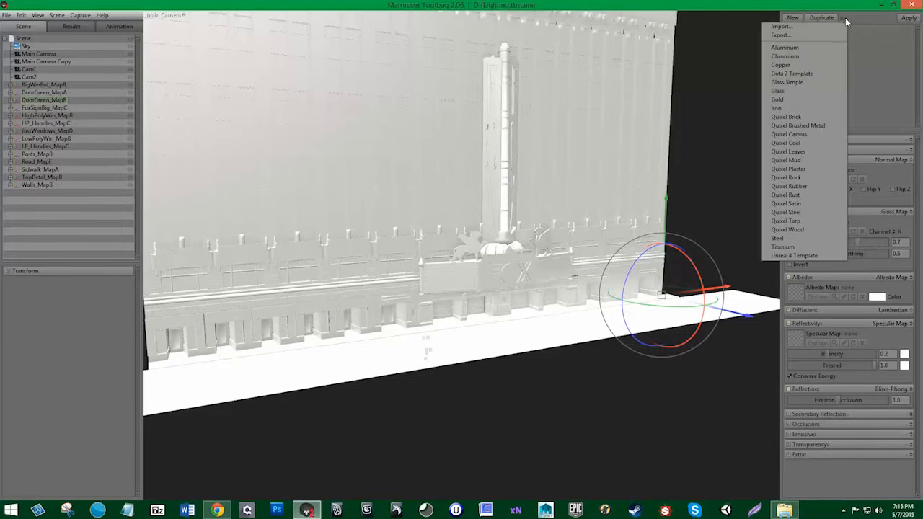
click(793, 256)
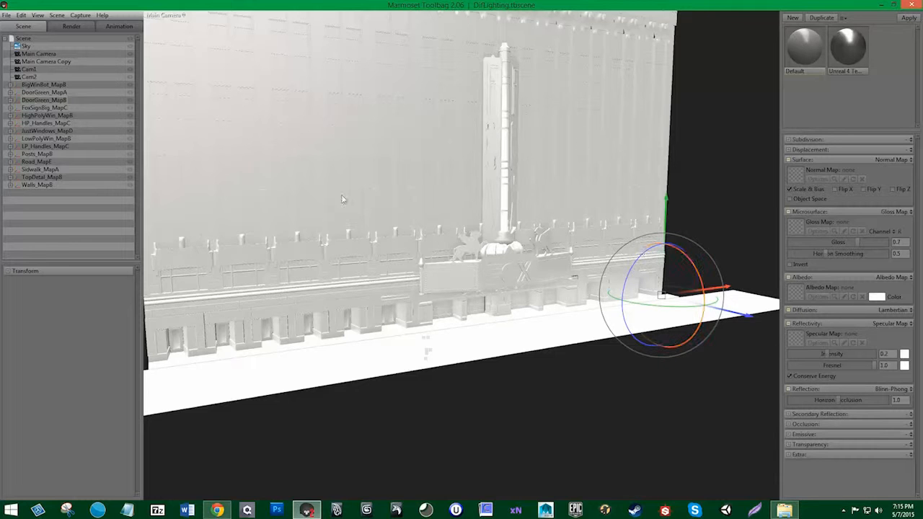
Rename the Unreal 4 template material as MapA
middle_drag(459, 179, 457, 228)
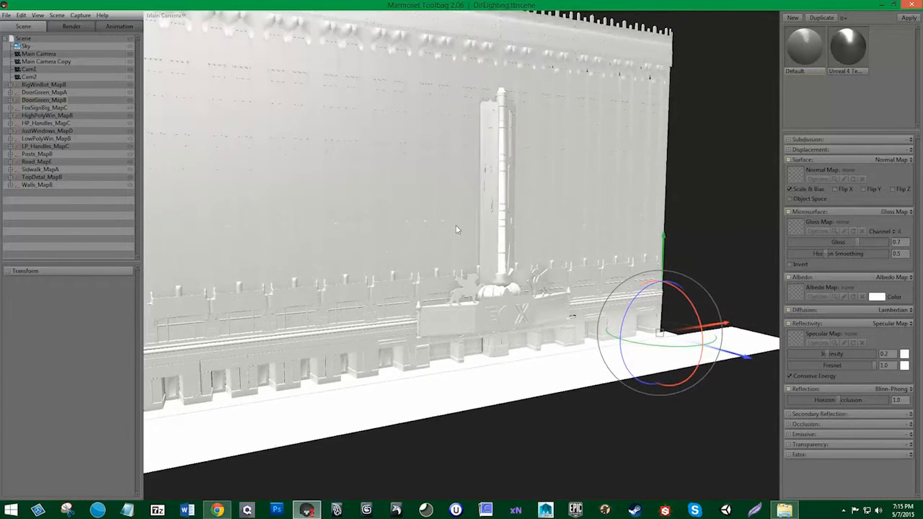
drag(454, 216, 445, 217)
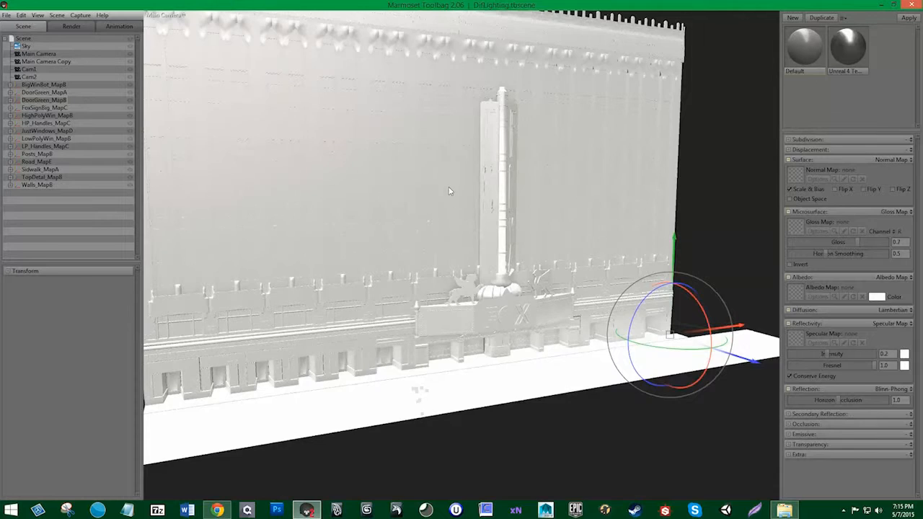
middle_drag(449, 188, 451, 213)
drag(453, 214, 448, 196)
click(847, 46)
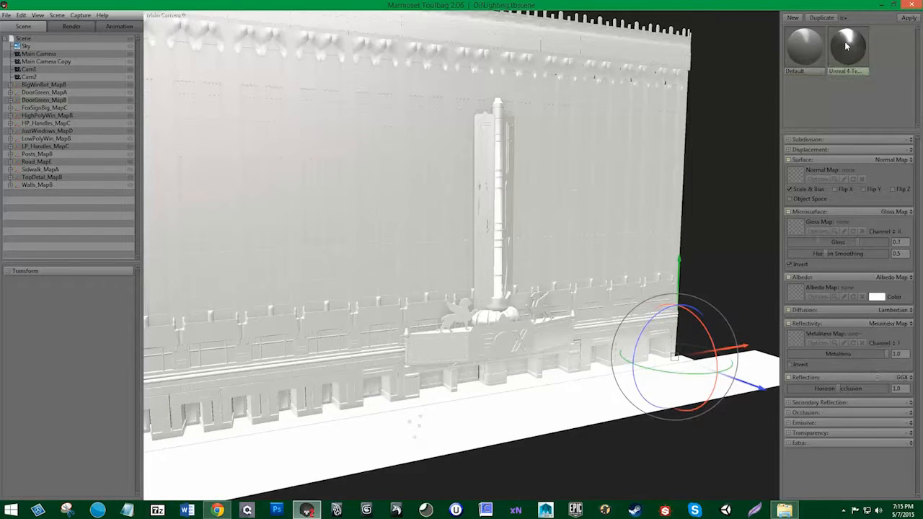
double_click(851, 74)
drag(856, 74, 776, 77)
key(BackSpace)
key(BackSpace)
Start choosing MapA's normal map, and in File Explorer copy the path of the sceneassets\images\FinalMaps\MapA folder
click(796, 175)
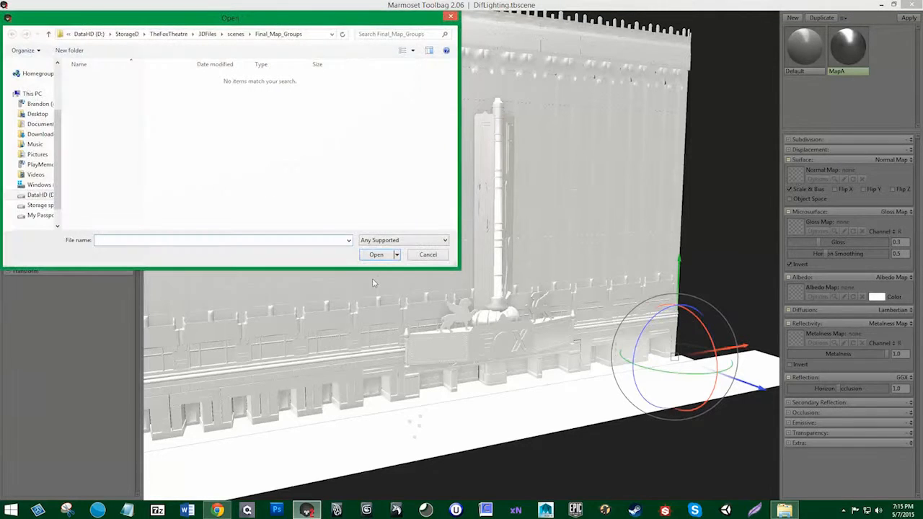
click(785, 511)
click(9, 31)
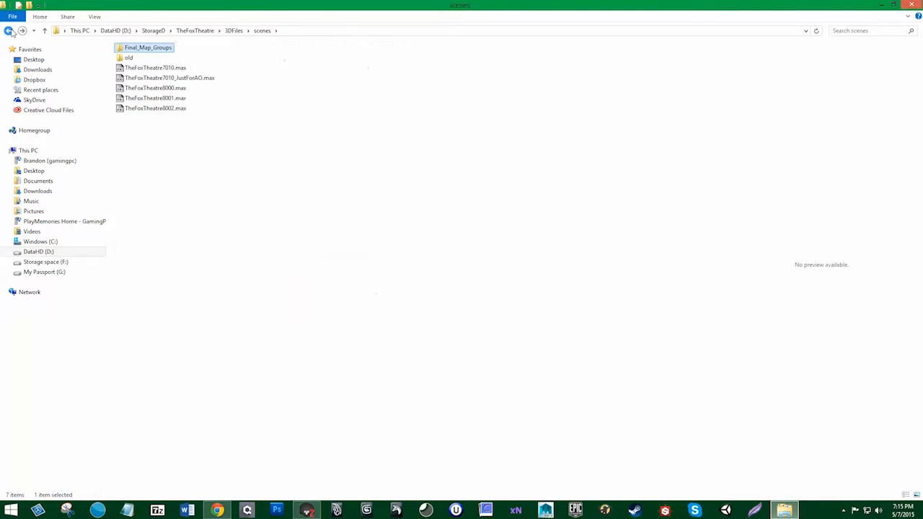
click(9, 31)
double_click(147, 173)
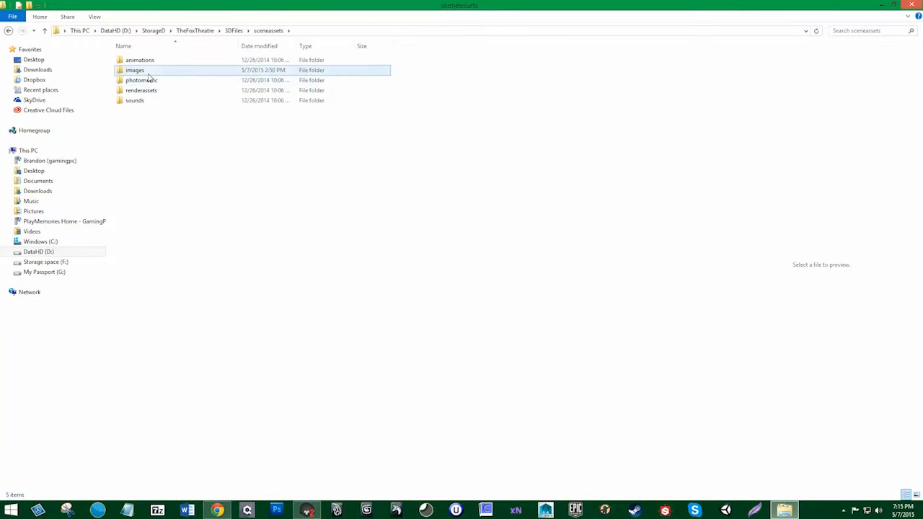
double_click(151, 68)
double_click(141, 48)
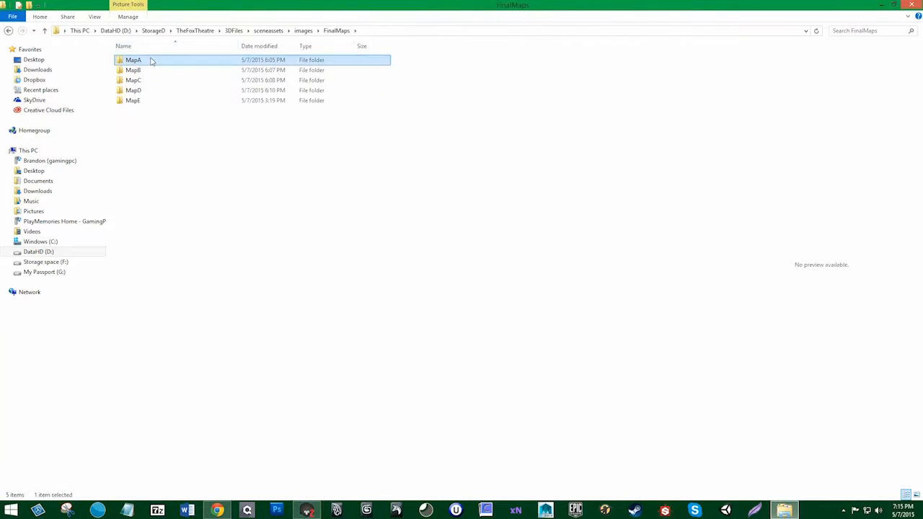
double_click(148, 60)
click(427, 32)
right_click(428, 32)
click(465, 58)
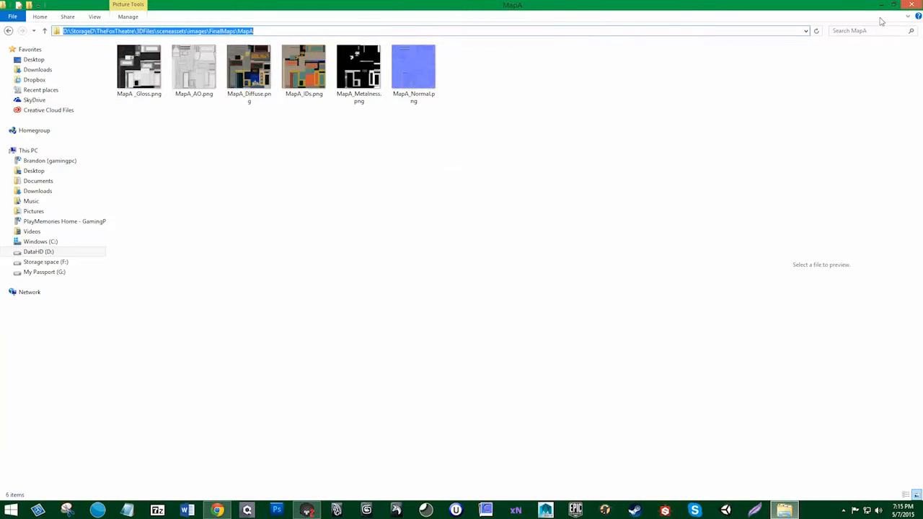
Back in Marmoset Toolbag, load MapA_Normal.png from the copied folder path as the MapA material's normal map
click(881, 5)
right_click(312, 237)
click(332, 279)
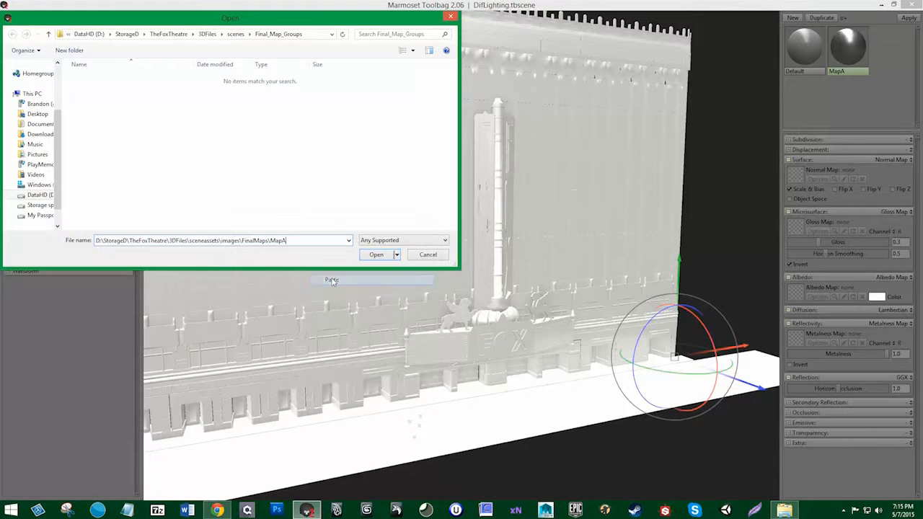
key(Return)
click(383, 88)
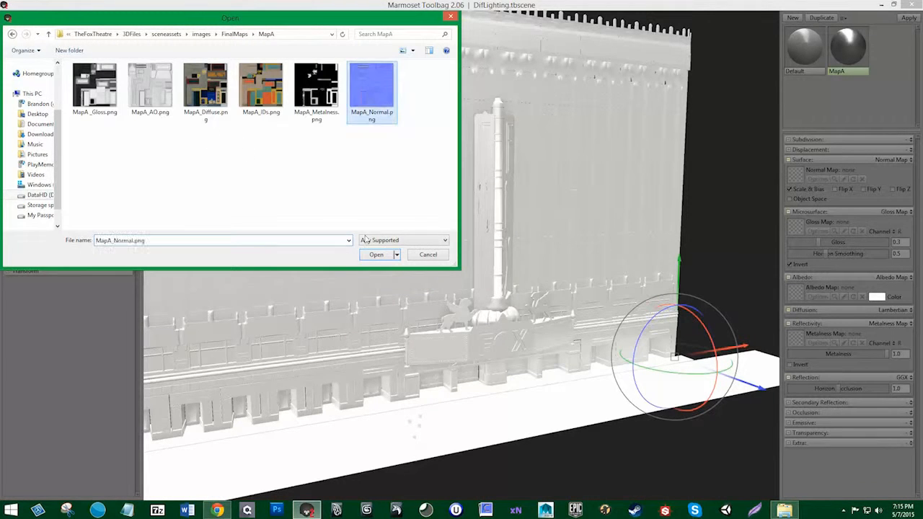
click(377, 256)
Load "MapA _Gloss.png" as the MapA material's gloss map and MapA_Diffuse.png as its albedo map
click(796, 228)
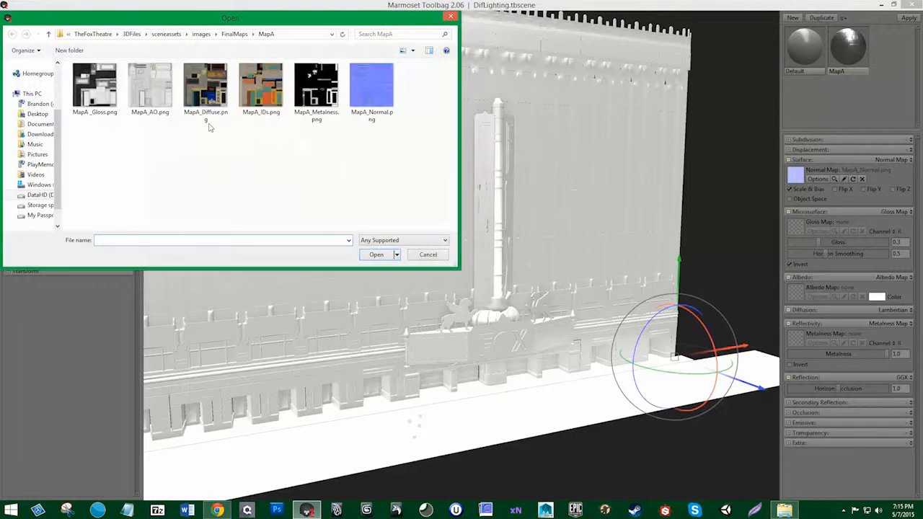
click(101, 101)
click(376, 254)
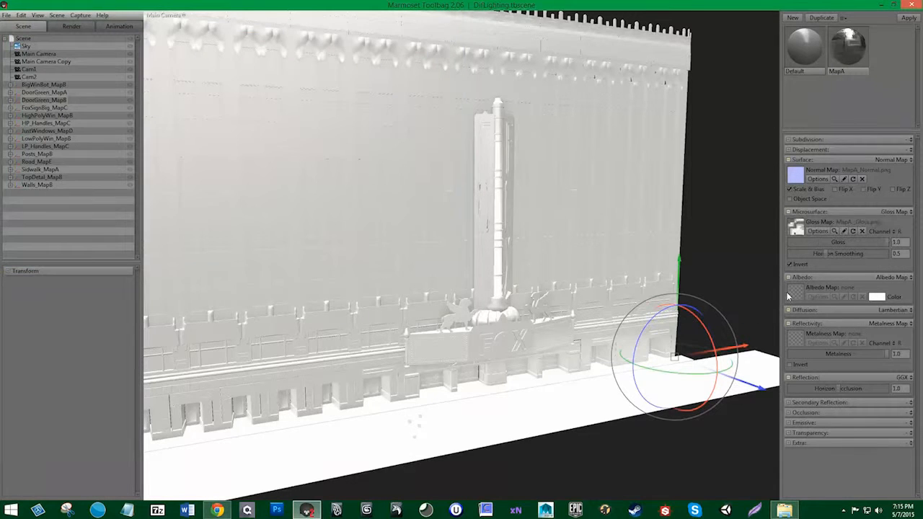
click(796, 293)
click(206, 90)
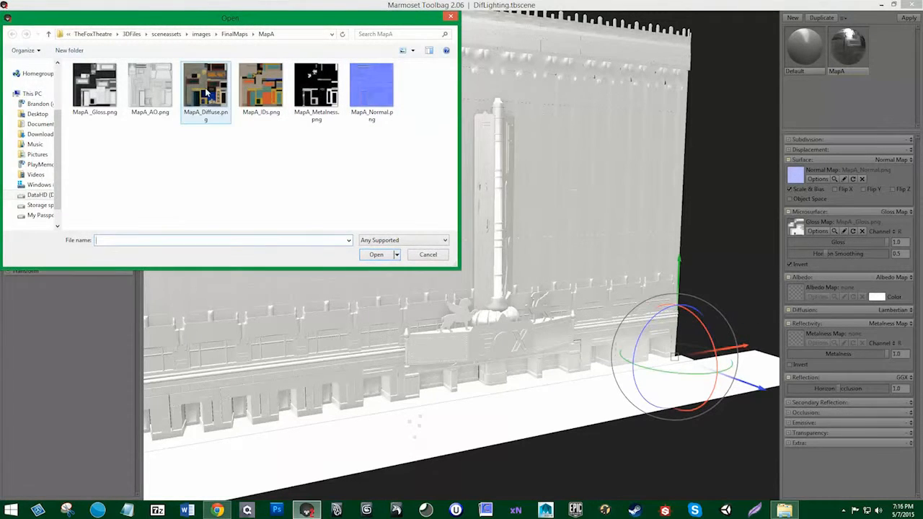
click(376, 254)
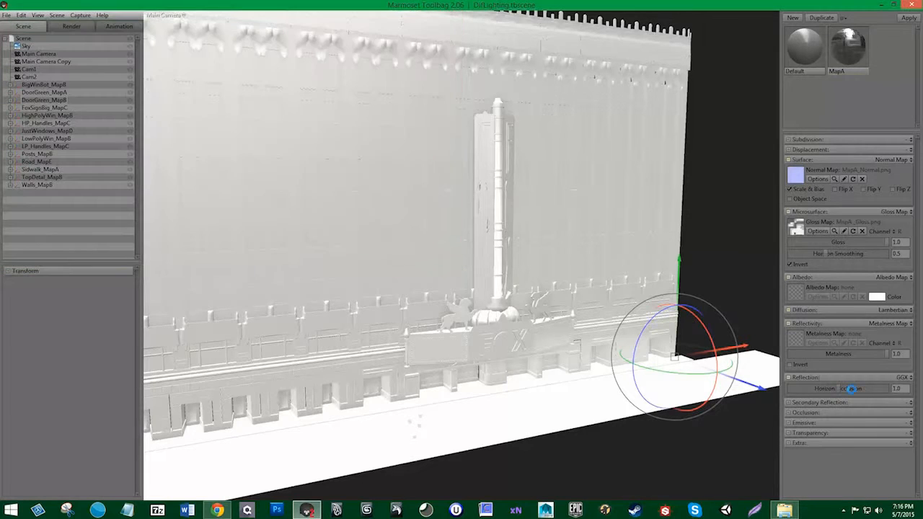
Load MapA_Metalness.png as the MapA material's metalness map
click(795, 336)
click(326, 101)
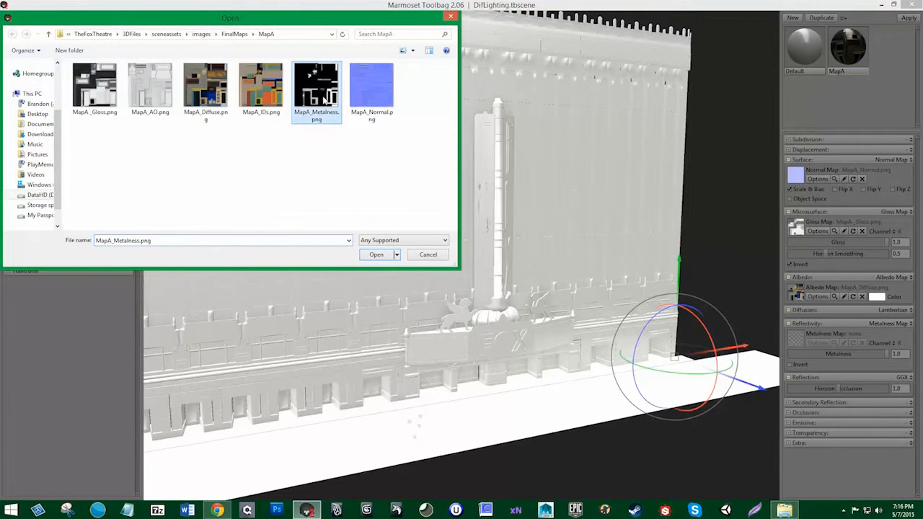
click(375, 255)
Set the MapA material's occlusion to Occlusion Maps and load MapA_AO.png as the occlusion map
click(904, 414)
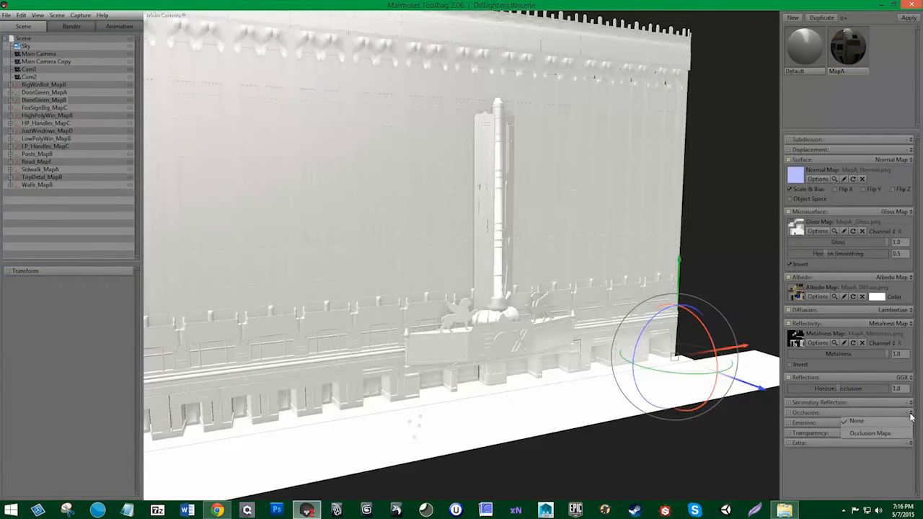
click(865, 433)
click(799, 429)
click(150, 88)
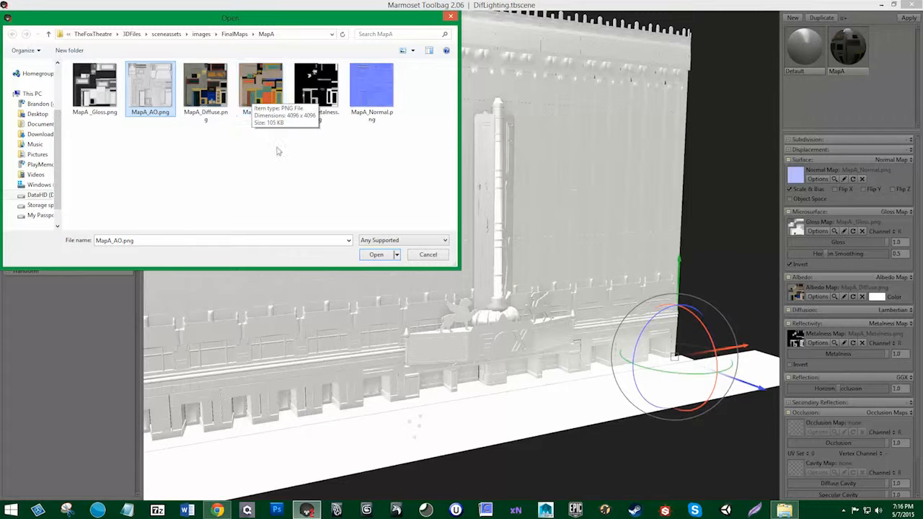
click(373, 256)
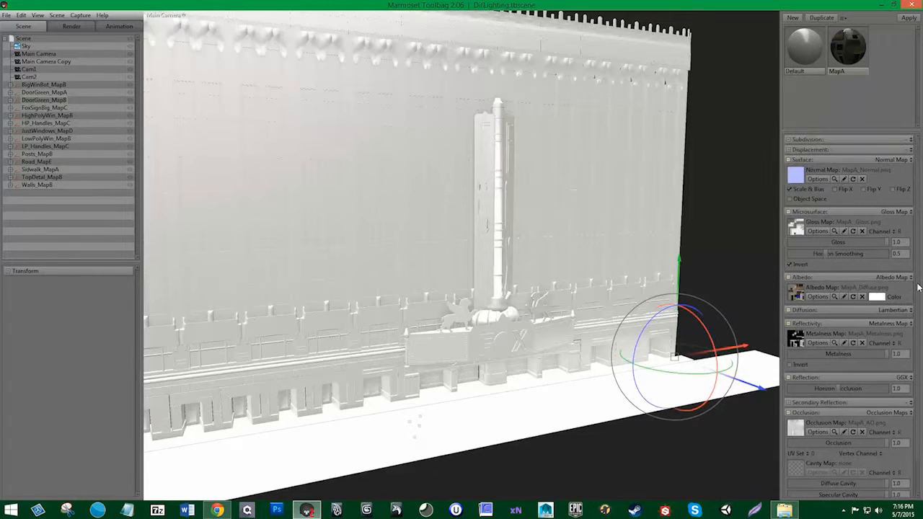
Turn off Invert for the MapA material's gloss map and duplicate the material
click(855, 57)
click(799, 265)
click(821, 17)
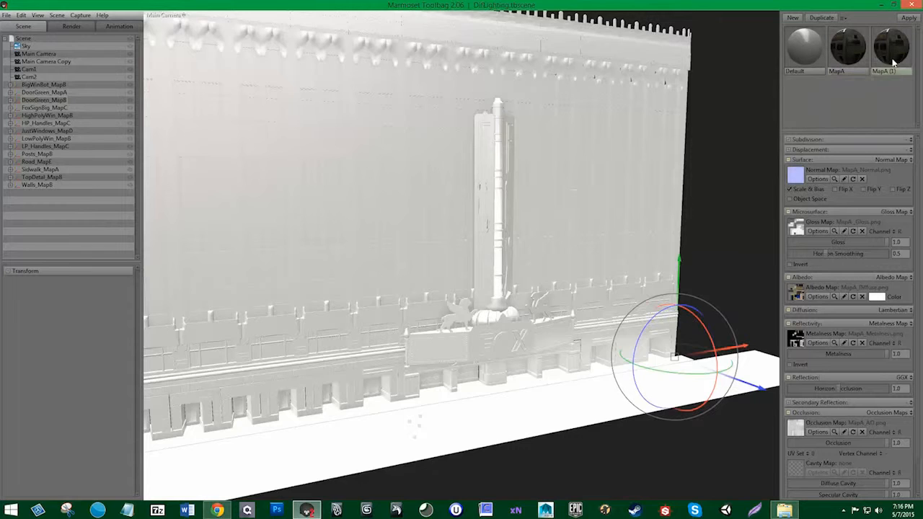
Rename the duplicated MapA material as MapB
click(894, 70)
key(BackSpace)
key(BackSpace)
key(BackSpace)
key(BackSpace)
key(BackSpace)
text(B)
key(Return)
Load MapB_Normal.png from the FinalMaps MapB folder as the MapB material's normal map
click(799, 176)
click(238, 34)
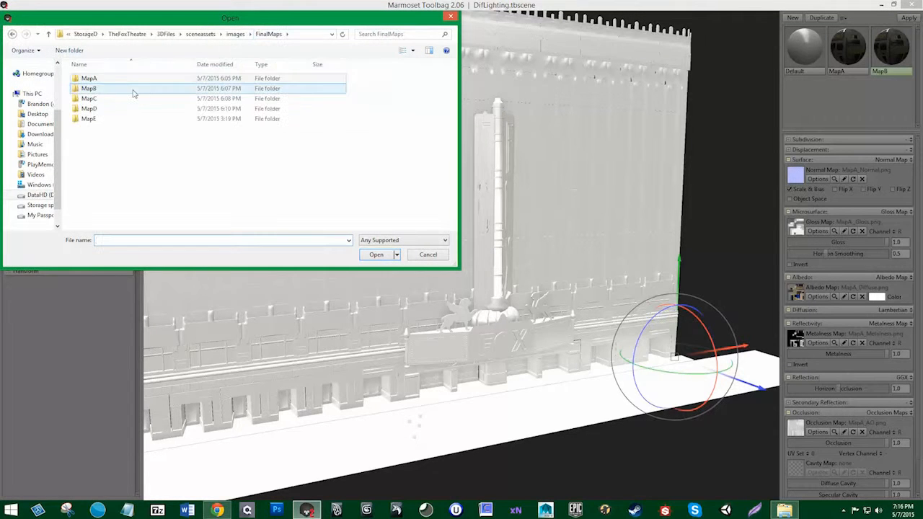
double_click(133, 90)
click(366, 90)
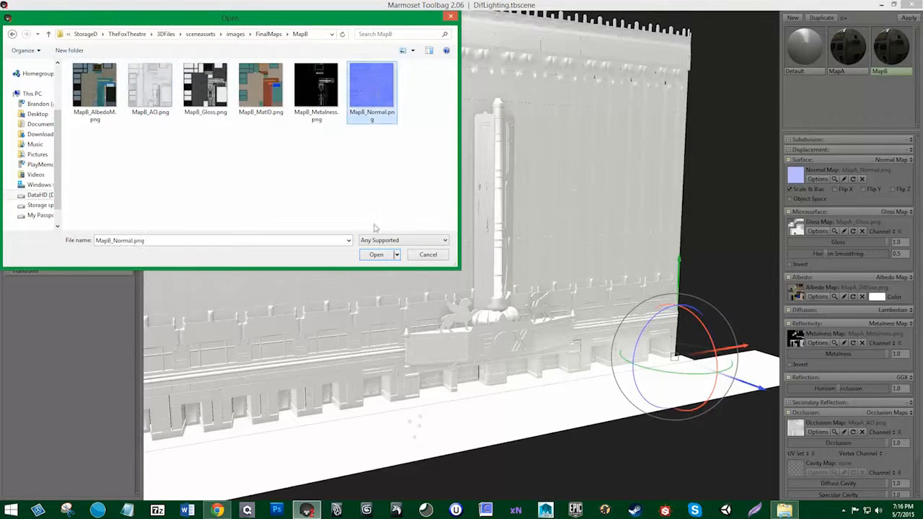
click(376, 254)
Load MapB_Gloss.png as the MapB material's gloss map and MapB_AlbedoM.png as its albedo map
click(796, 227)
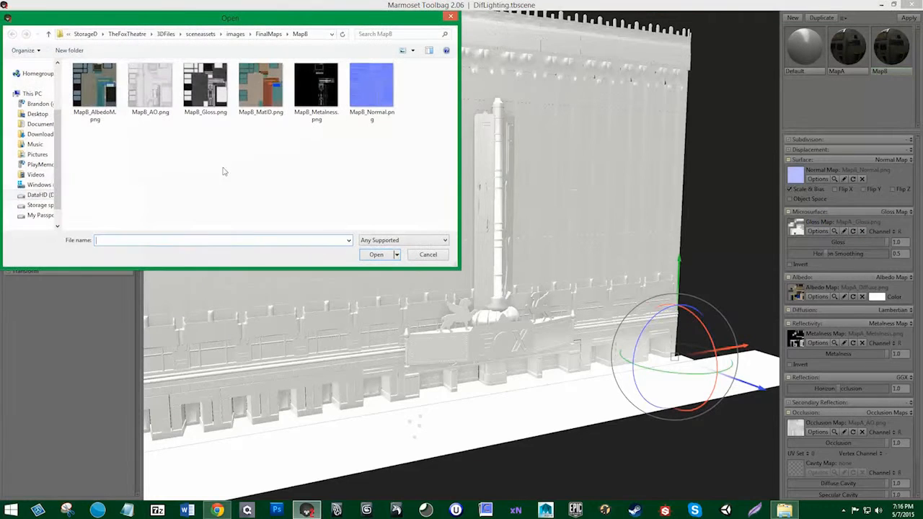
click(206, 87)
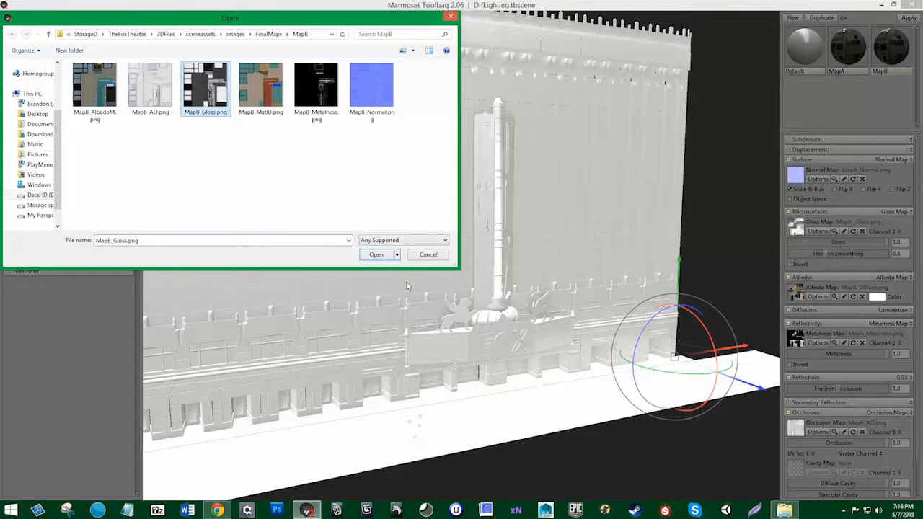
click(376, 254)
click(796, 292)
click(95, 87)
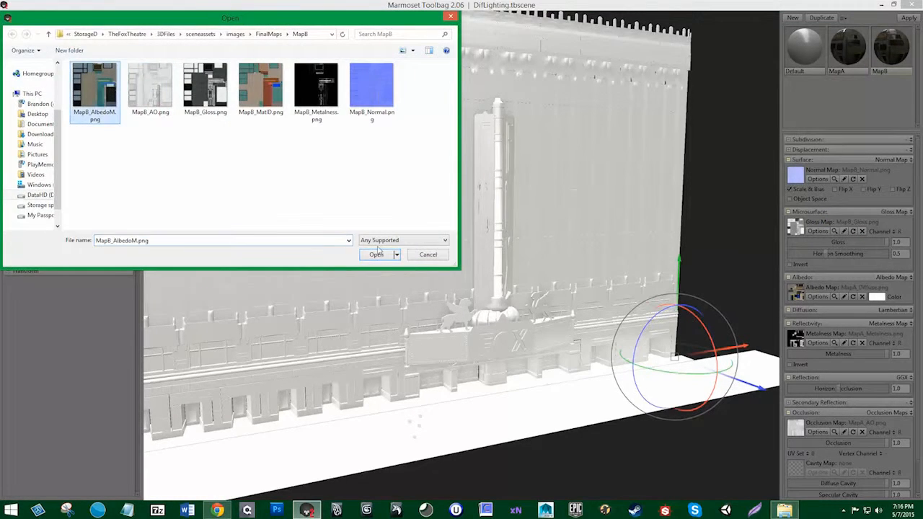
click(376, 254)
Load MapB_Metalness.png as the MapB material's metalness map and MapB_AO.png as its occlusion map
click(796, 339)
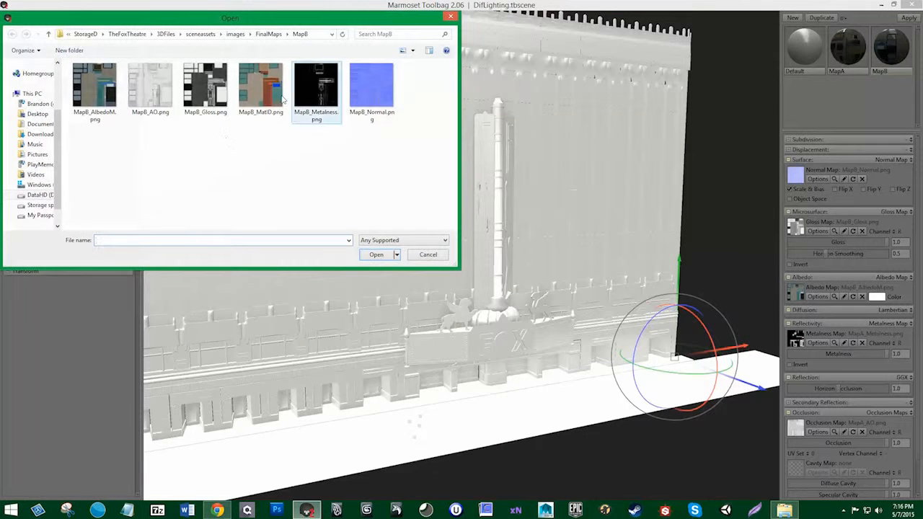
click(313, 98)
click(375, 256)
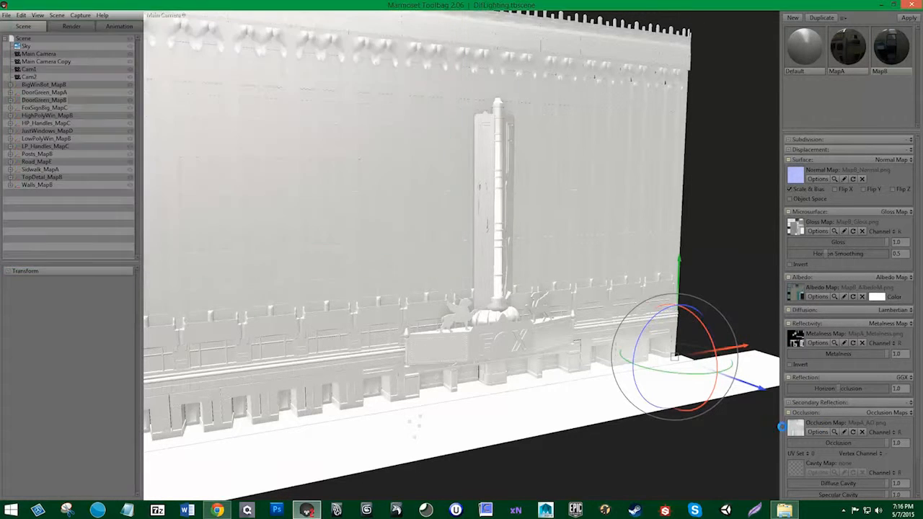
click(794, 429)
click(160, 92)
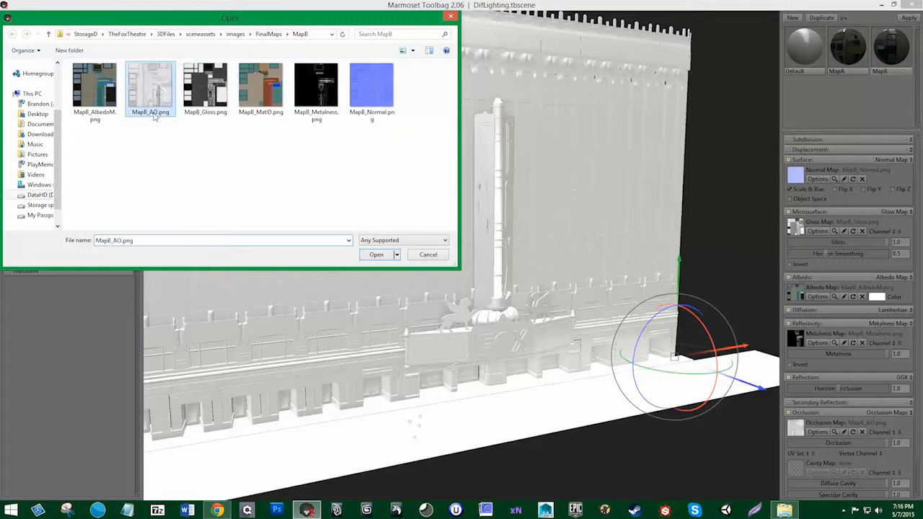
click(375, 255)
Preview the MapA material's albedo map to examine its texture layout, and close the preview
click(858, 62)
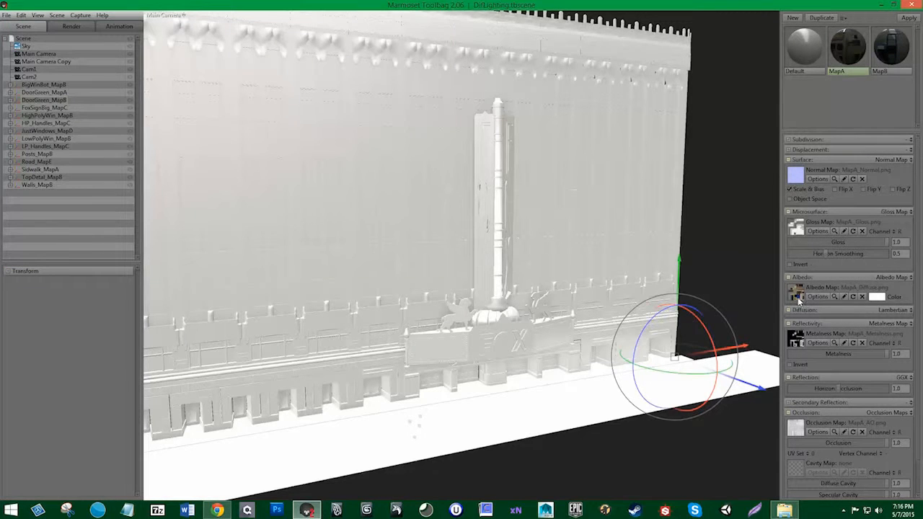
click(835, 296)
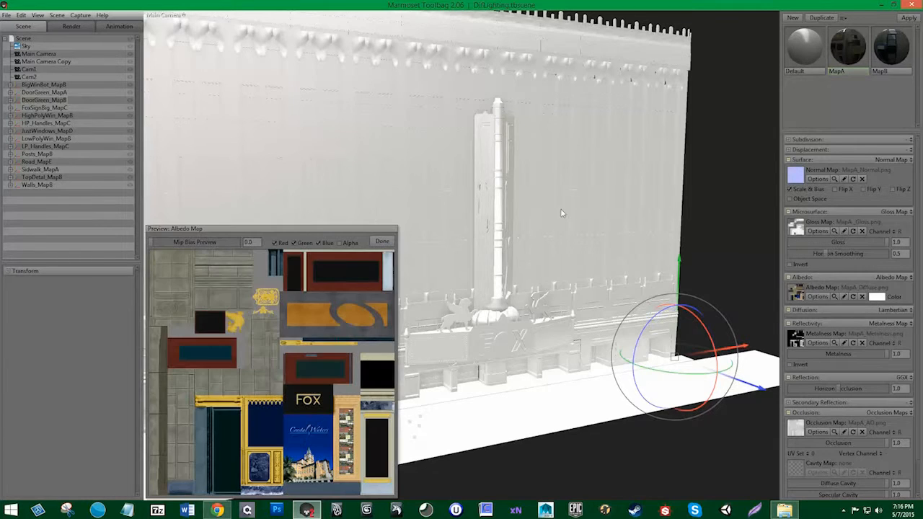
drag(324, 223, 343, 165)
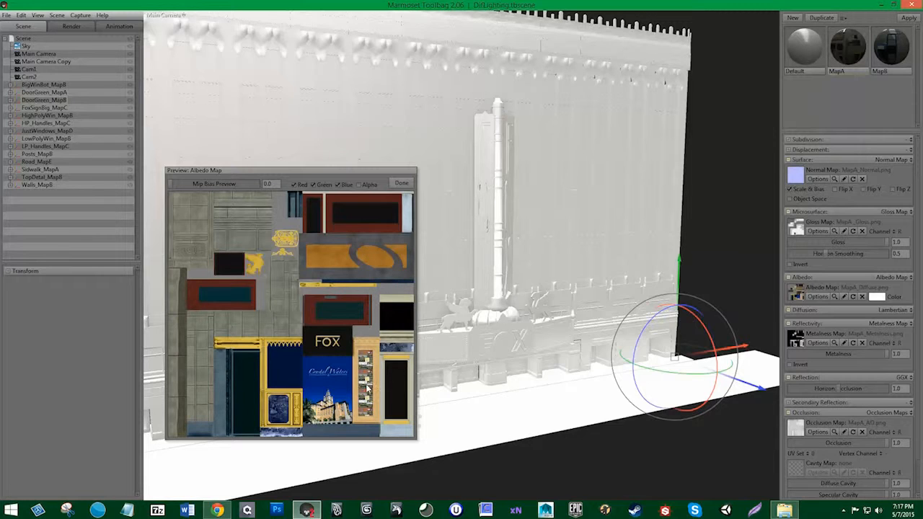
click(403, 185)
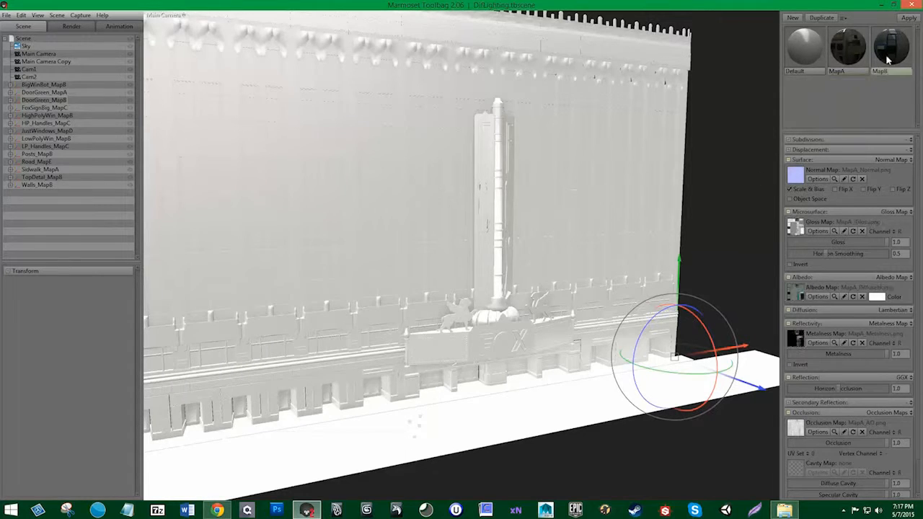
Duplicate the MapB material and rename the copy as MapC
click(822, 17)
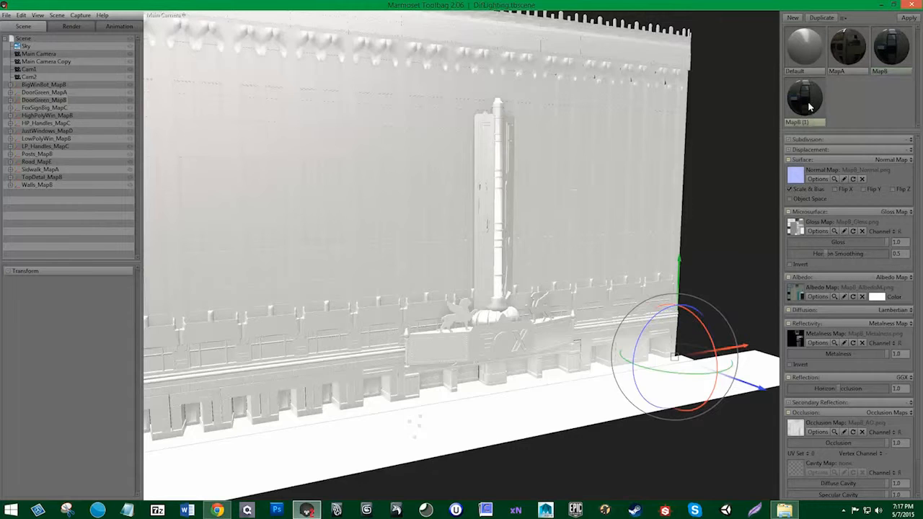
click(806, 124)
text(C)
click(802, 107)
Load MapC_Normal.png from the FinalMaps MapC folder as the MapC material's normal map
click(795, 176)
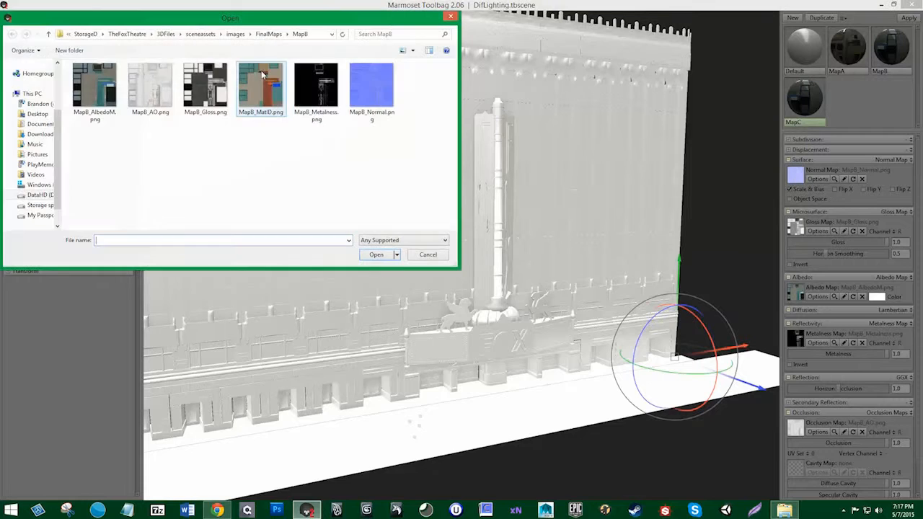
click(268, 34)
click(134, 101)
double_click(134, 105)
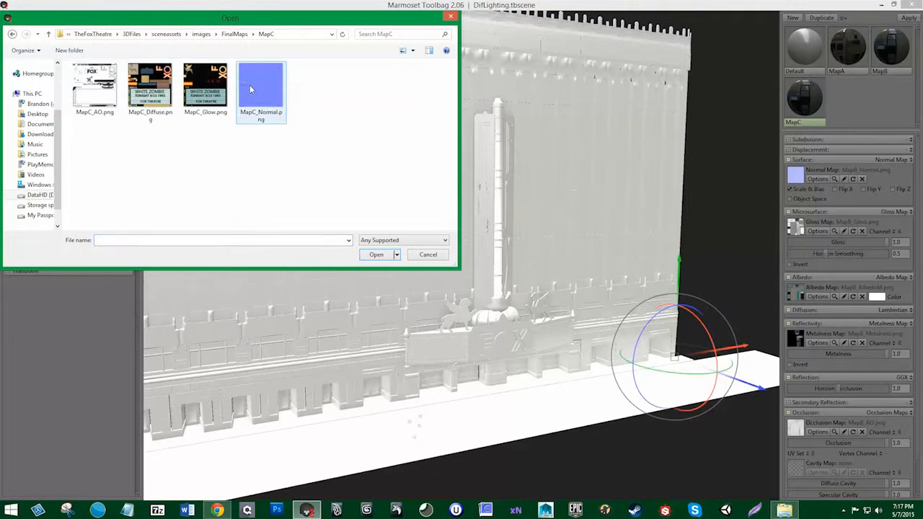
click(250, 84)
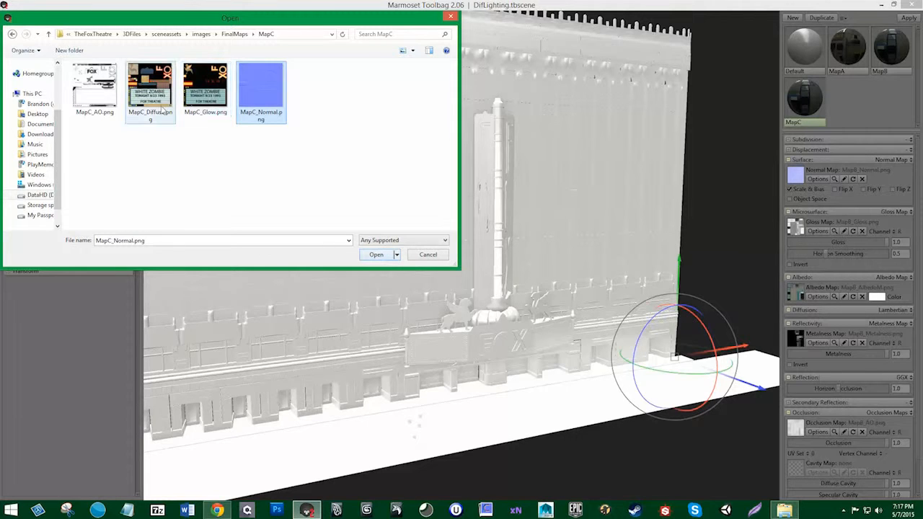
click(375, 255)
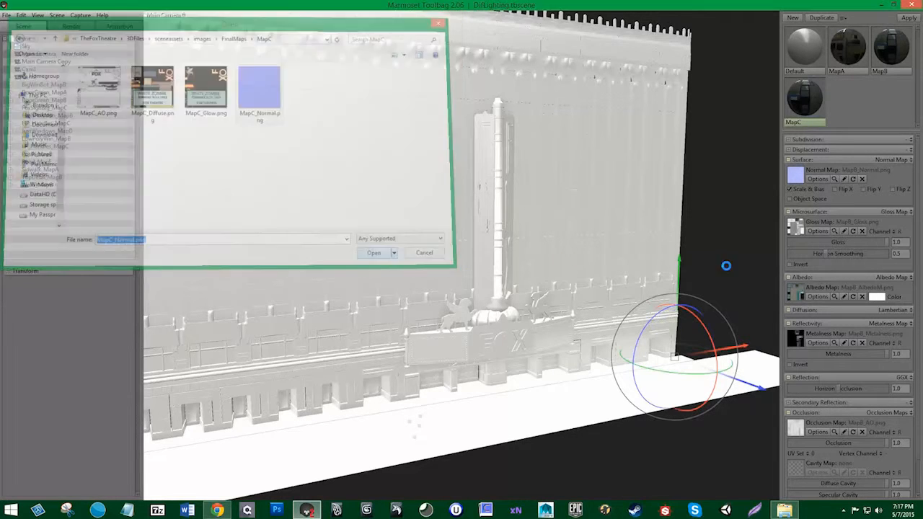
Load MapC_Diffuse.png as both the gloss map and the albedo map of the MapC material
click(795, 227)
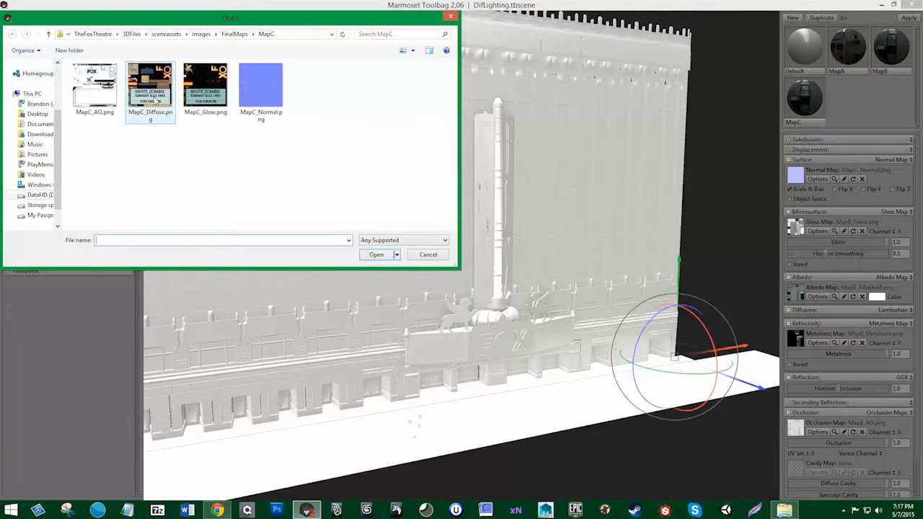
click(151, 88)
click(376, 254)
click(796, 292)
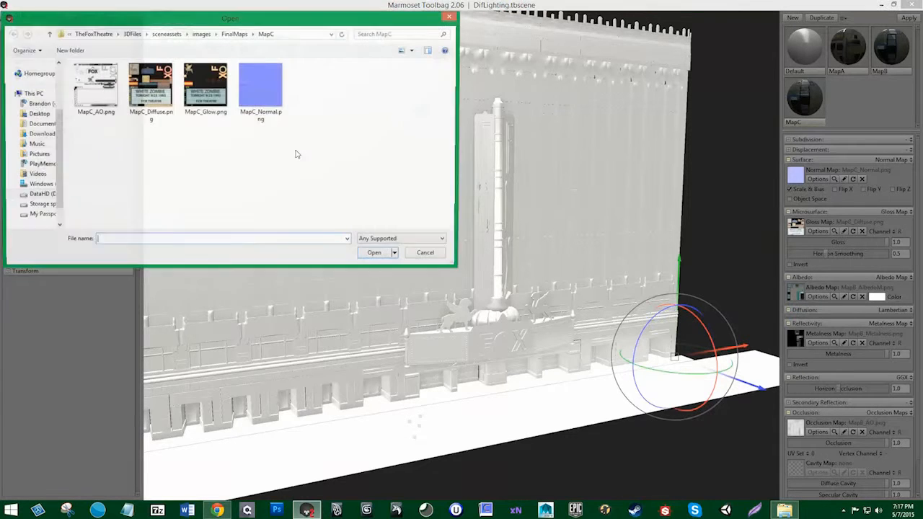
click(170, 93)
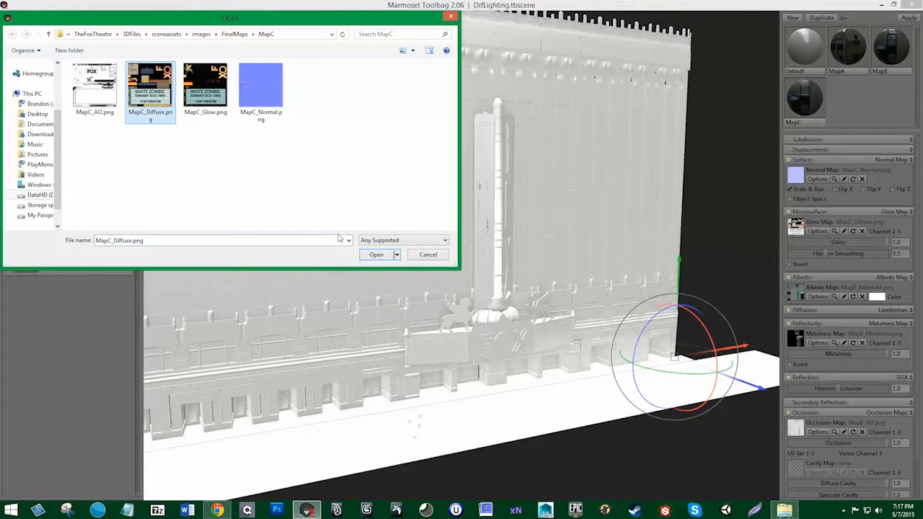
click(384, 257)
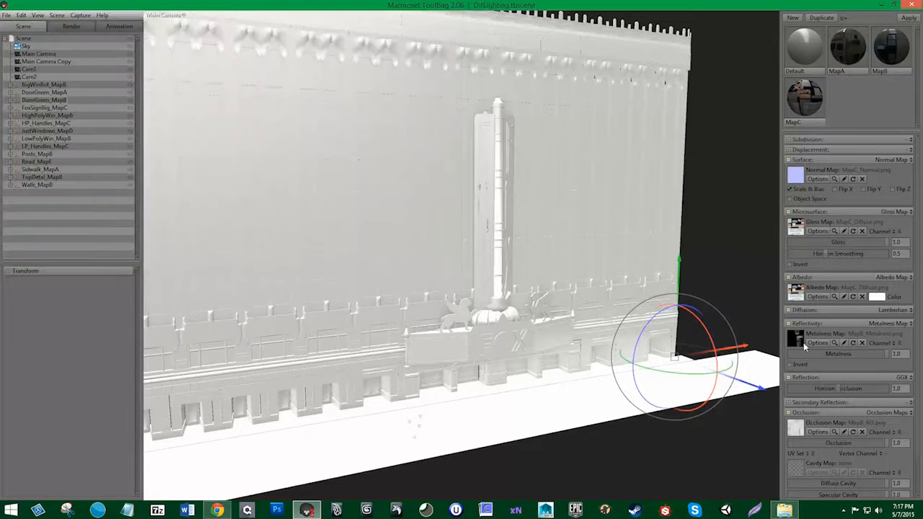
Load MapC_Diffuse.png as the MapC material's metalness map and MapC_AO.png as its occlusion map
click(800, 340)
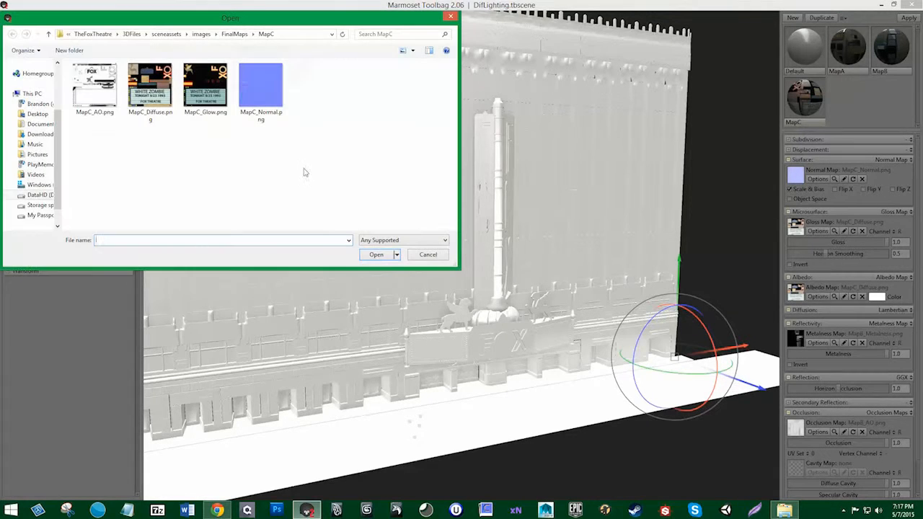
click(171, 93)
click(376, 256)
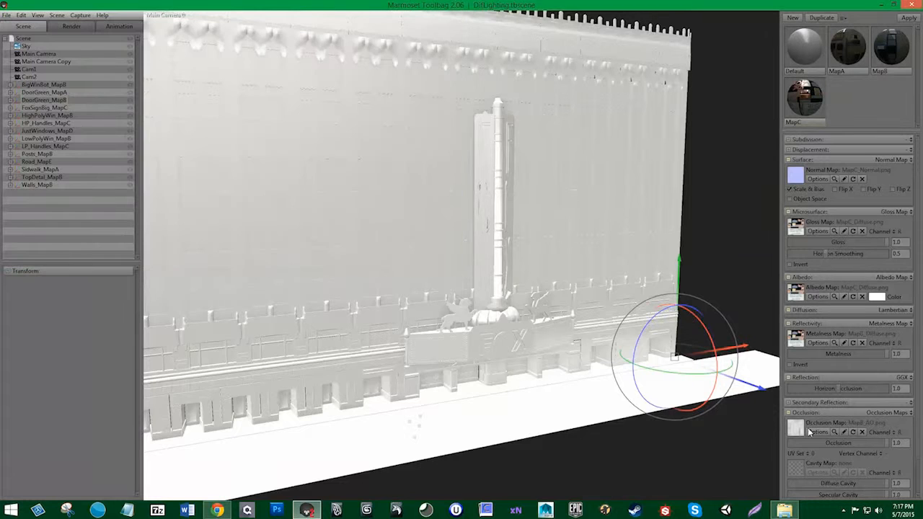
click(802, 432)
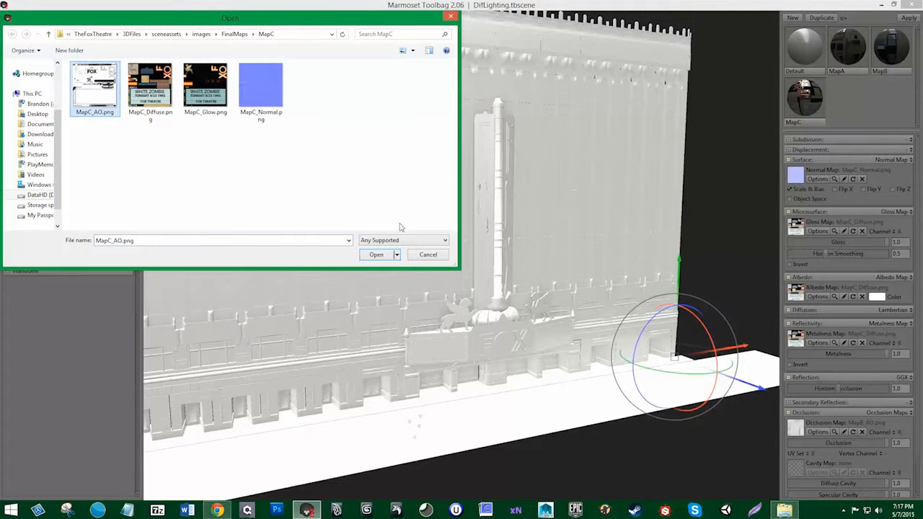
click(376, 255)
Set the MapC material's emissive type to Emissive Map and load MapC_Glow.png as the emissive map
scroll(917, 461, down, 2)
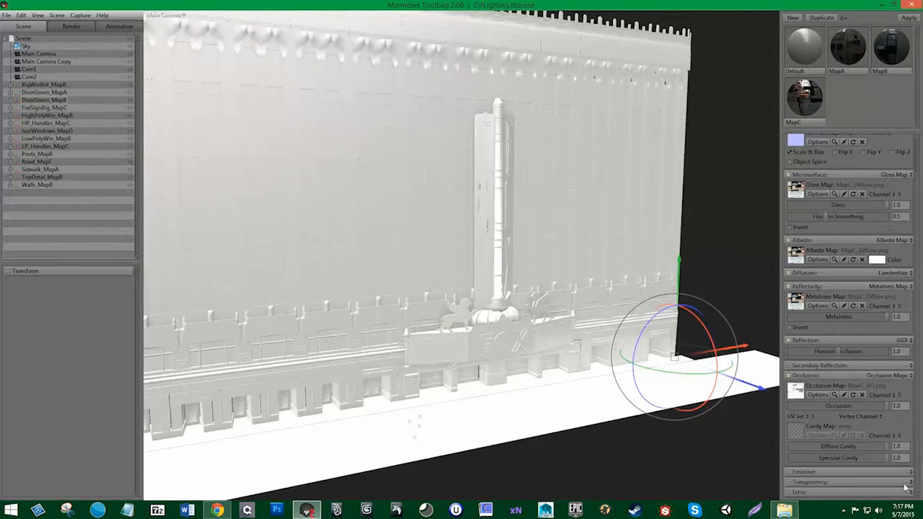
click(911, 473)
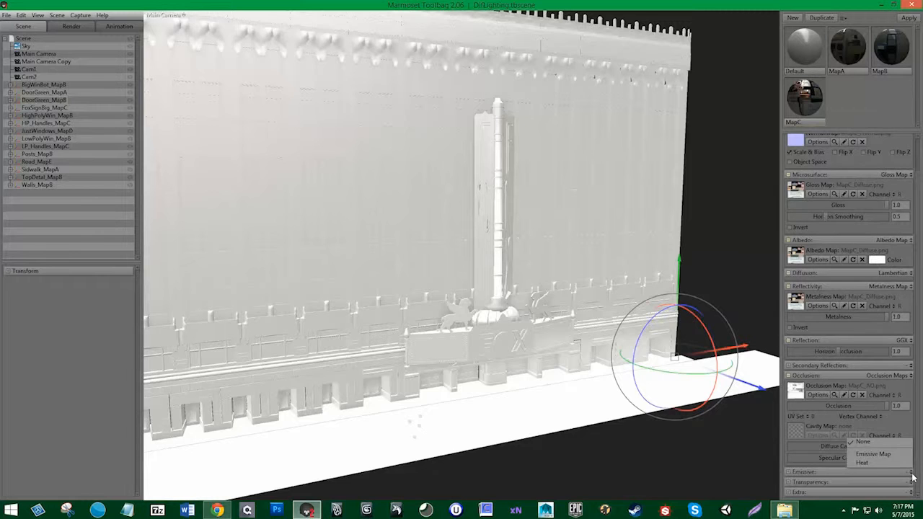
click(872, 456)
click(823, 483)
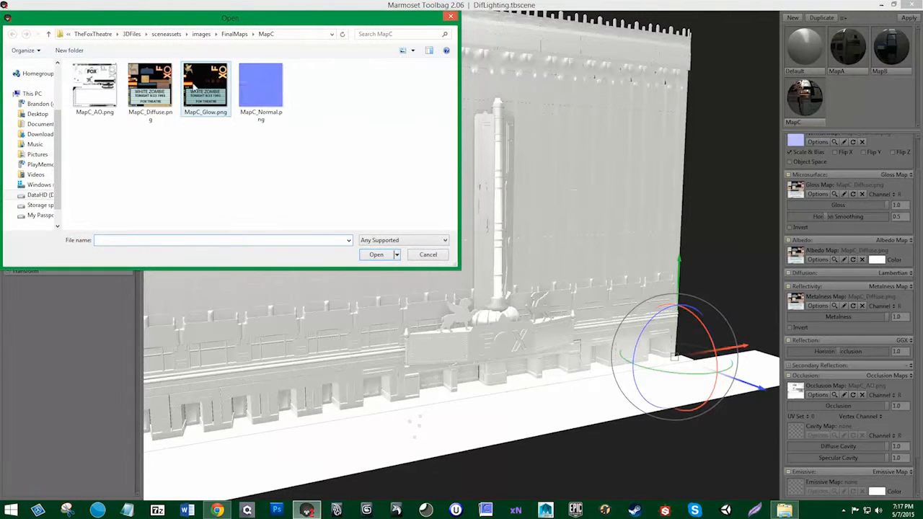
click(194, 87)
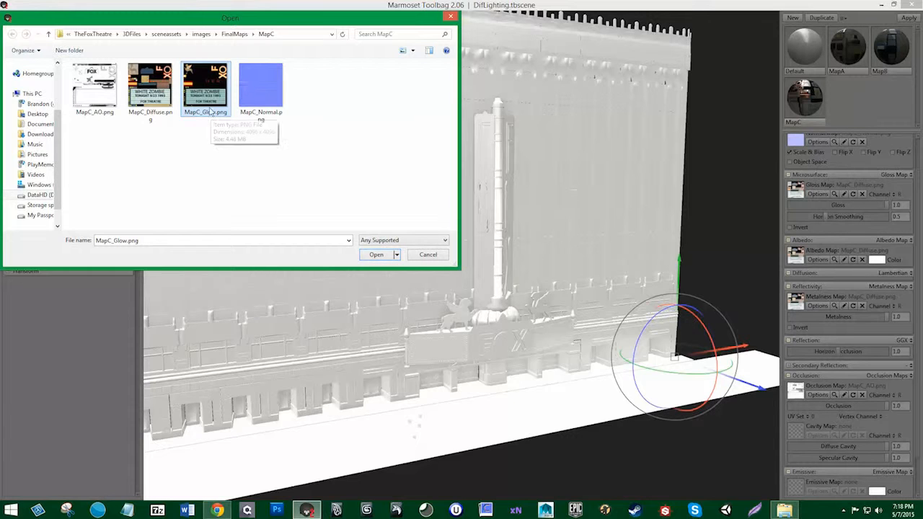
right_click(207, 89)
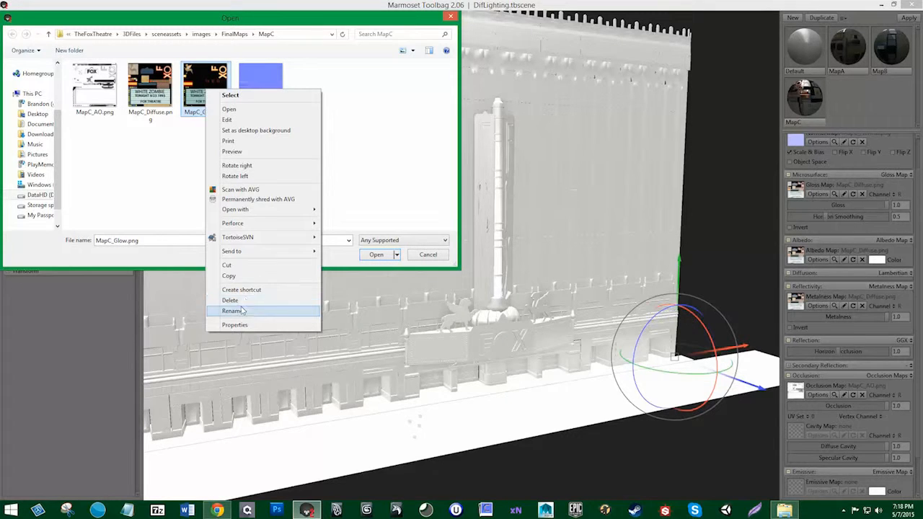
click(302, 23)
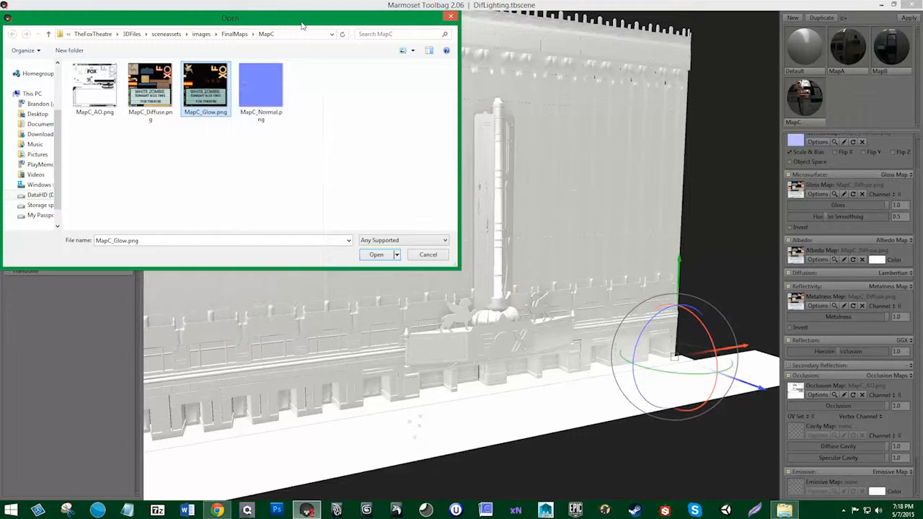
click(376, 255)
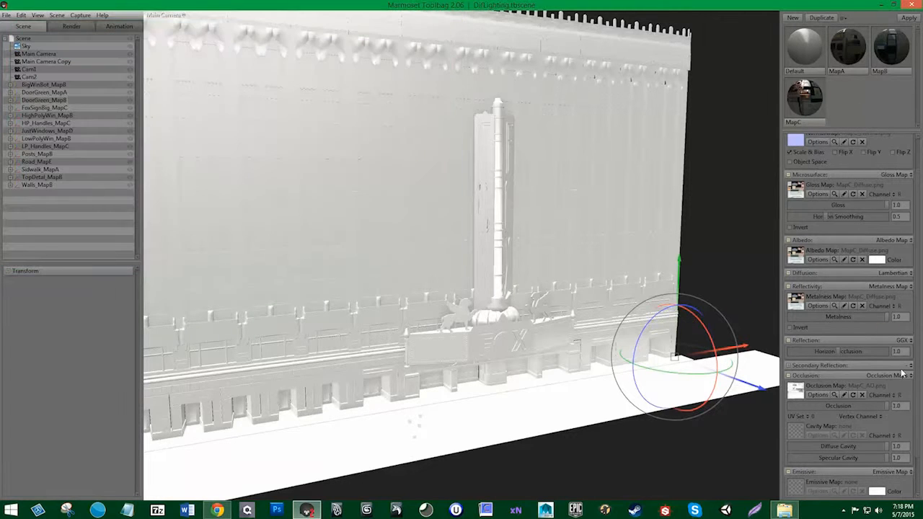
Duplicate the MapB material and rename the copy as MapD
scroll(887, 252, up, 3)
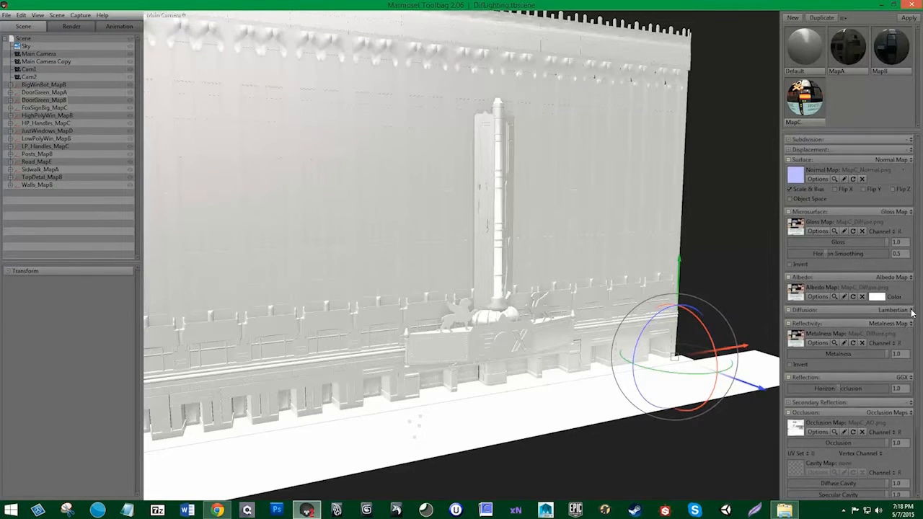
click(891, 59)
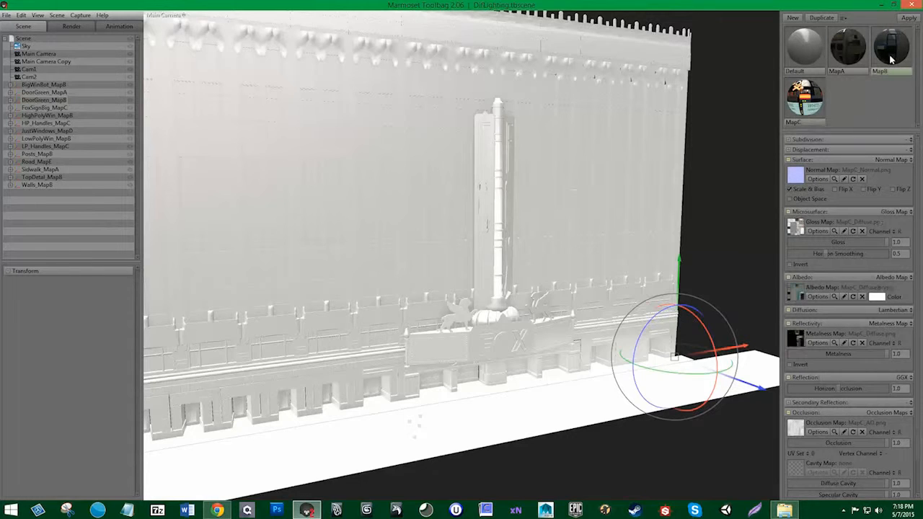
click(821, 17)
double_click(842, 122)
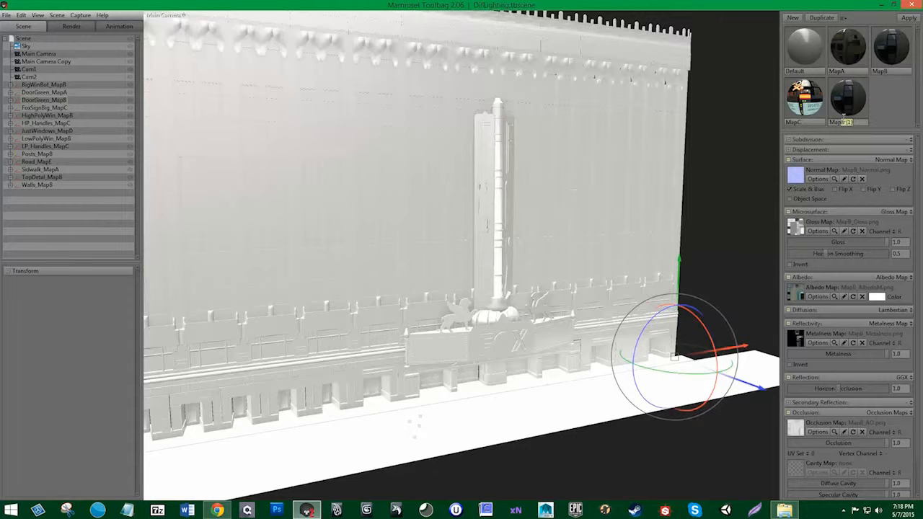
text(MapD)
key(Return)
Load MapD_Normal.png as the MapD material's normal map and MapD_Gloss.png as its gloss map
click(795, 175)
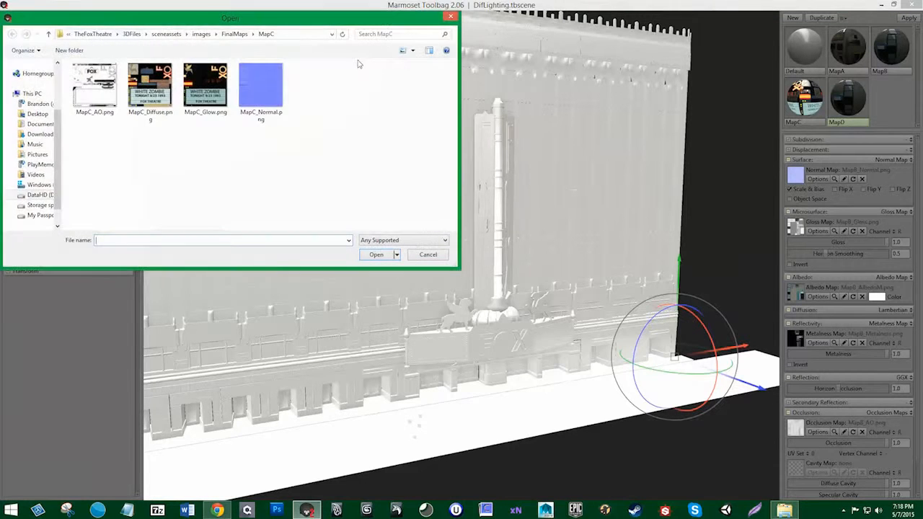
click(234, 33)
double_click(113, 109)
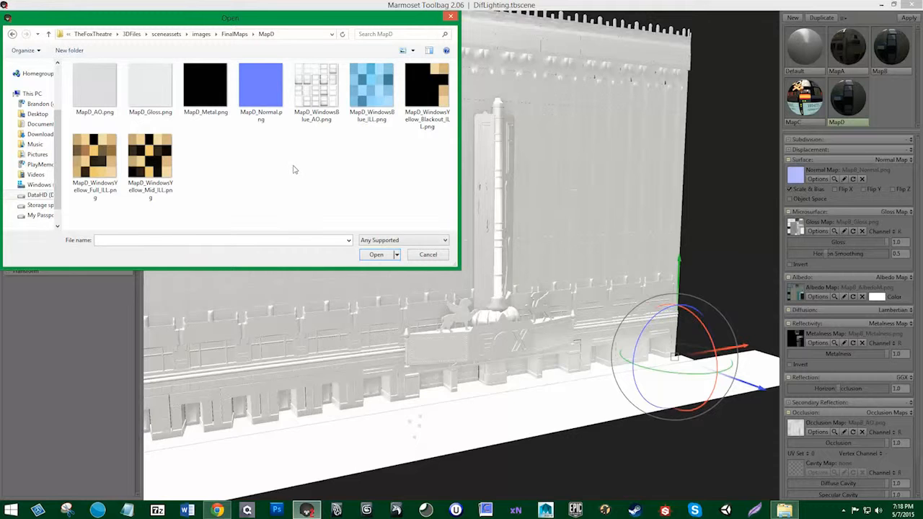
click(260, 85)
click(376, 254)
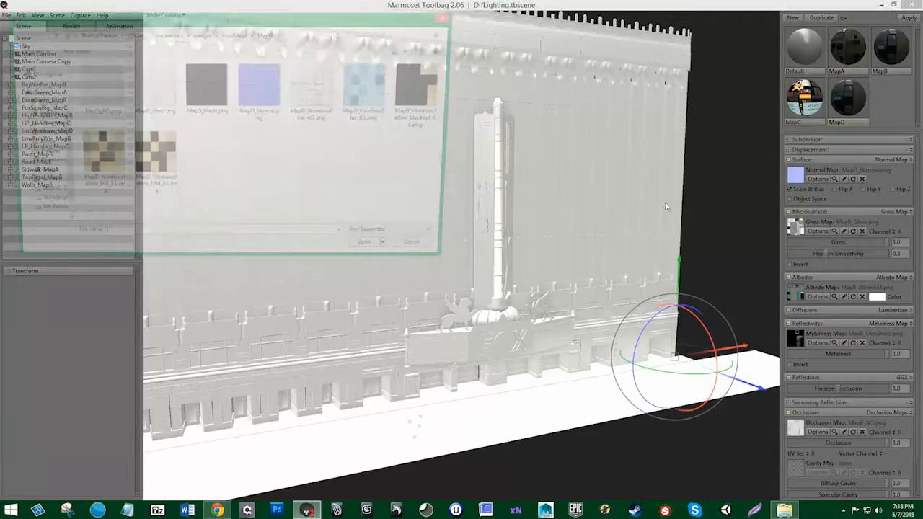
click(150, 85)
click(376, 255)
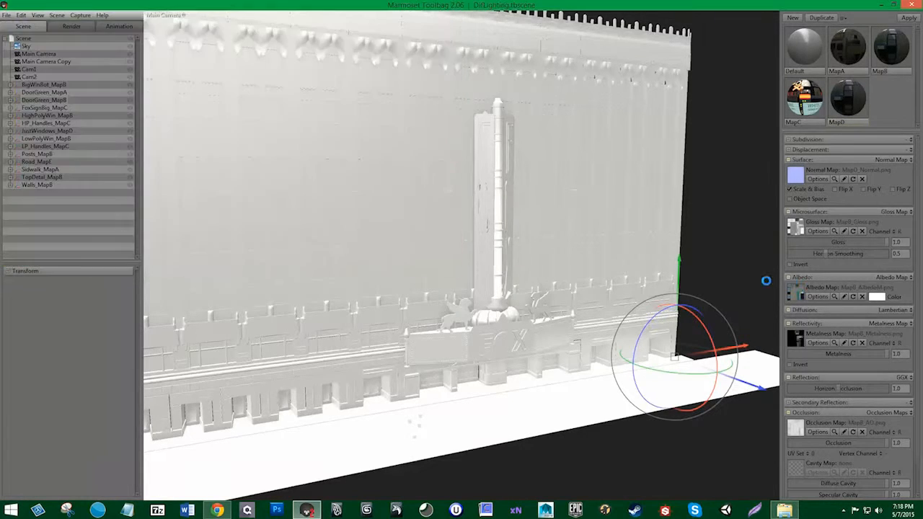
Load MapD_Metal.png as the MapD material's metalness map and MapD_AO.png as its occlusion map
click(796, 339)
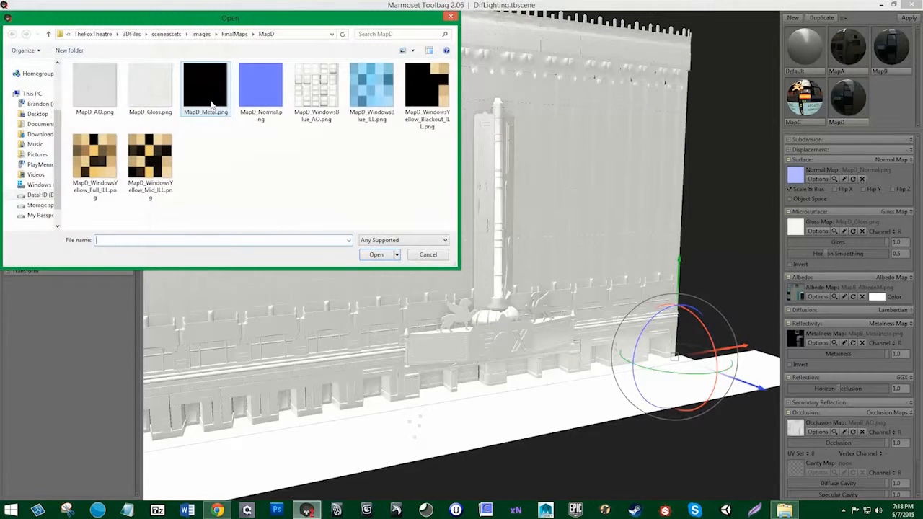
click(207, 90)
click(375, 255)
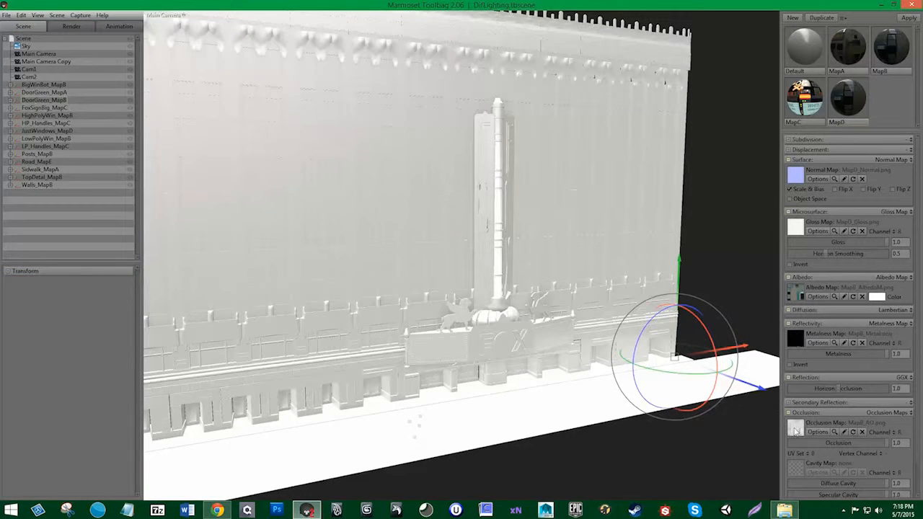
click(794, 428)
click(90, 93)
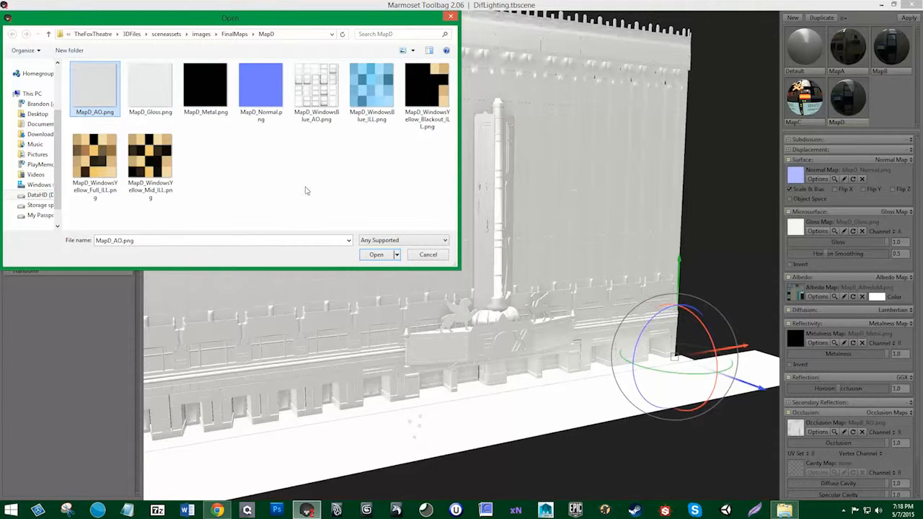
click(372, 257)
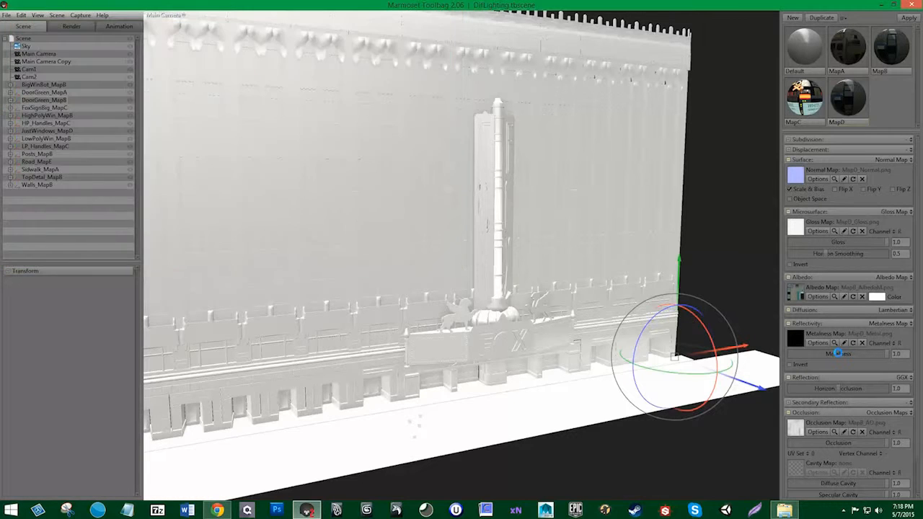
Load MapD_WindowsBlue_ILL.png as the albedo map of the MapD material
click(802, 297)
click(373, 85)
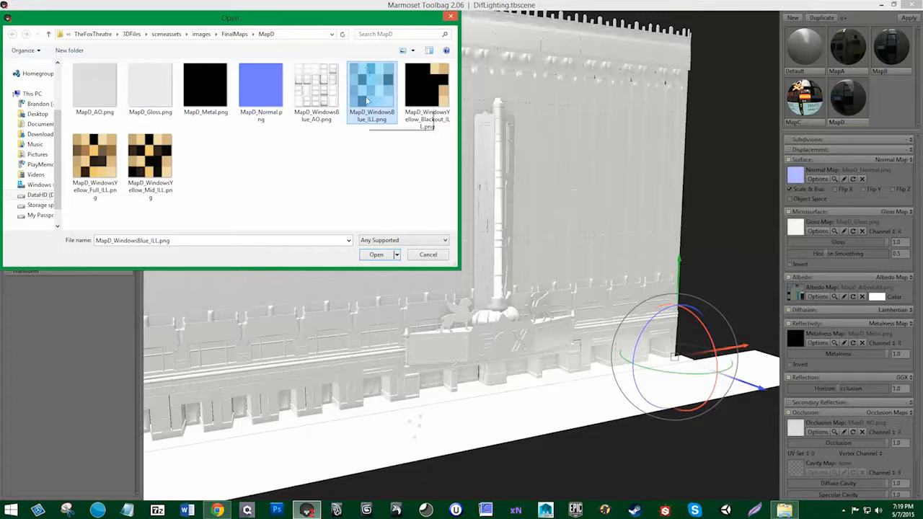
click(377, 254)
Set the MapD material's emissive type to Emissive Map and load MapD_WindowsYellow_Blackout_ILL.png as the emissive map
scroll(919, 405, down, 2)
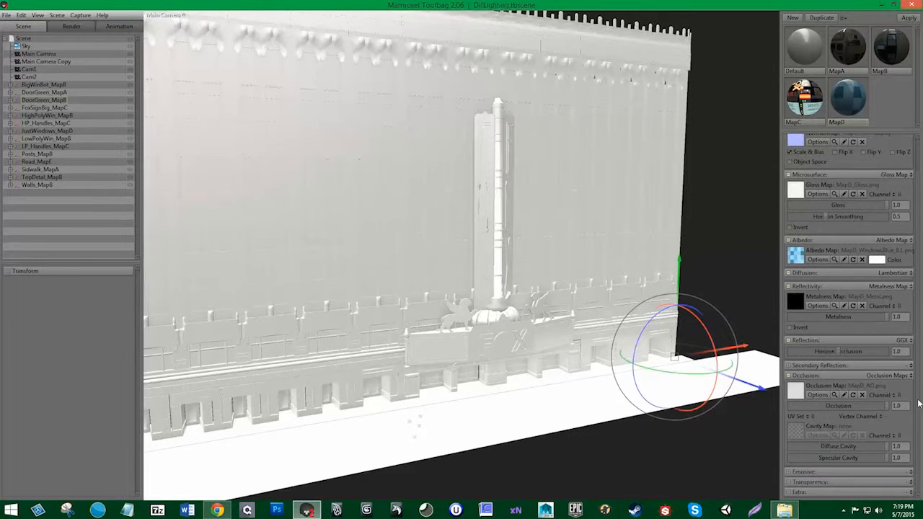
click(907, 473)
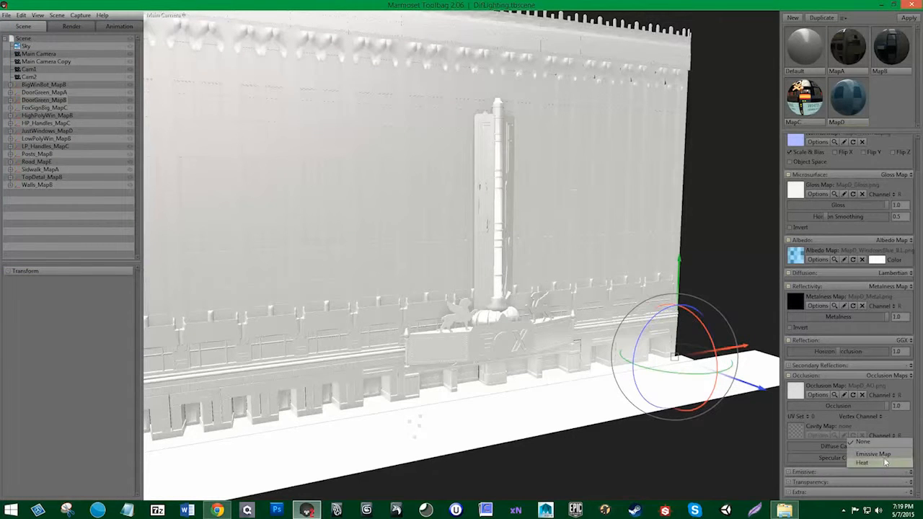
click(873, 454)
click(797, 488)
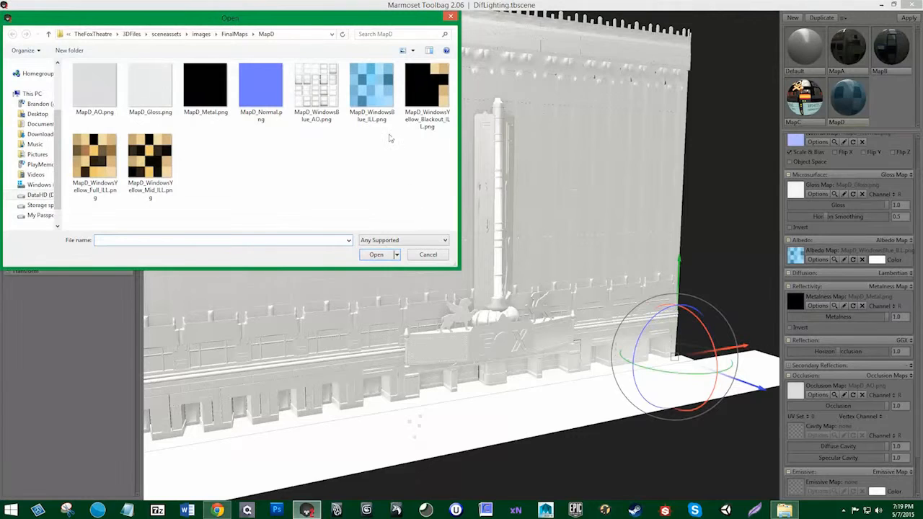
click(426, 93)
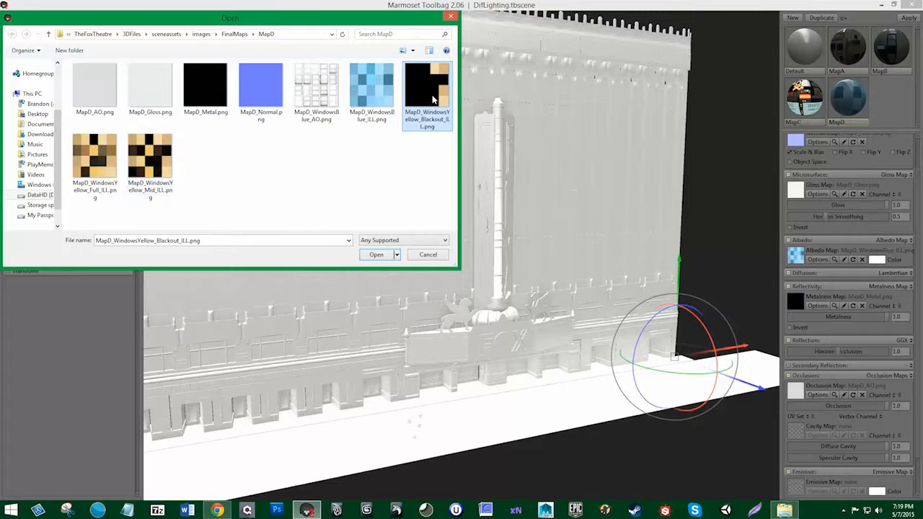
click(377, 256)
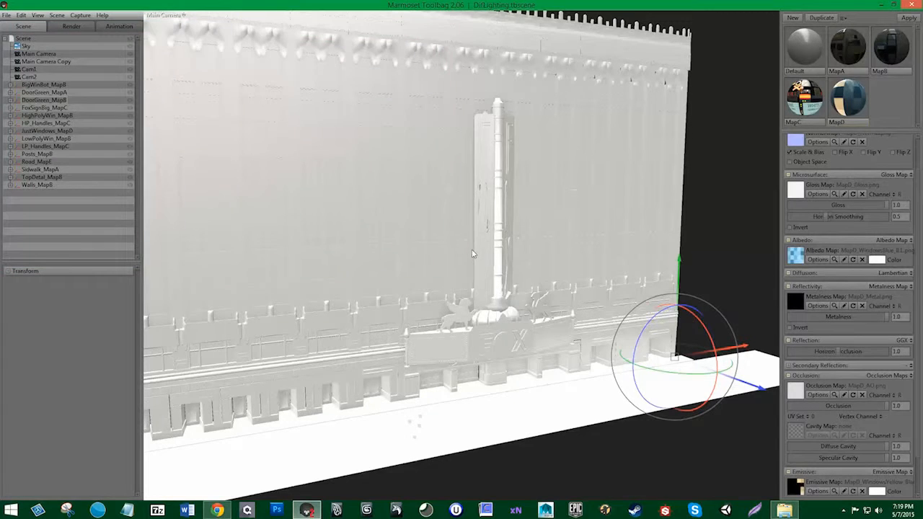
alt+right_drag(472, 249, 459, 228)
alt+middle_drag(459, 229, 460, 235)
alt+right_drag(461, 236, 472, 249)
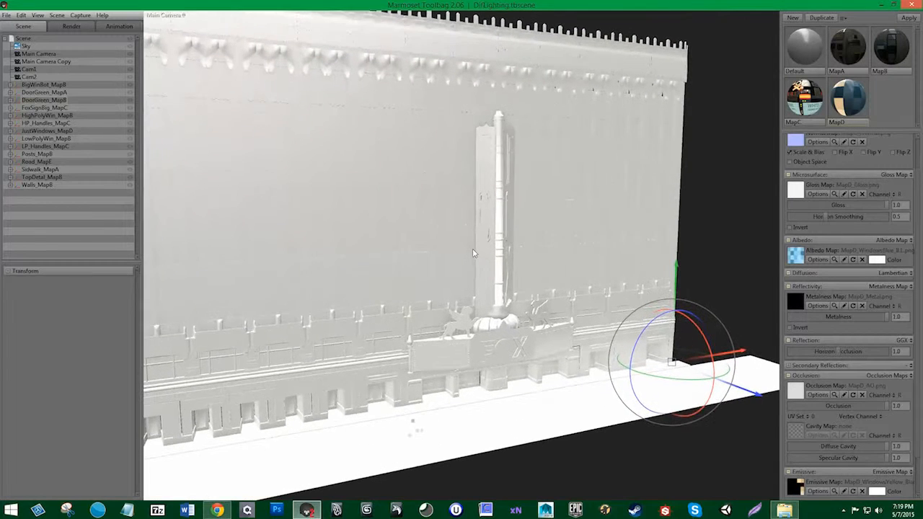
click(56, 84)
ctrl+click(57, 100)
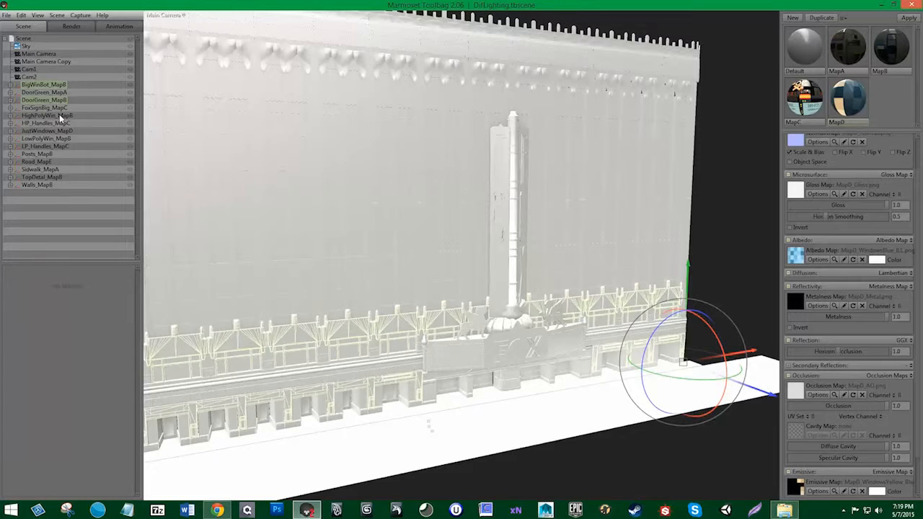
ctrl+click(59, 115)
ctrl+click(61, 138)
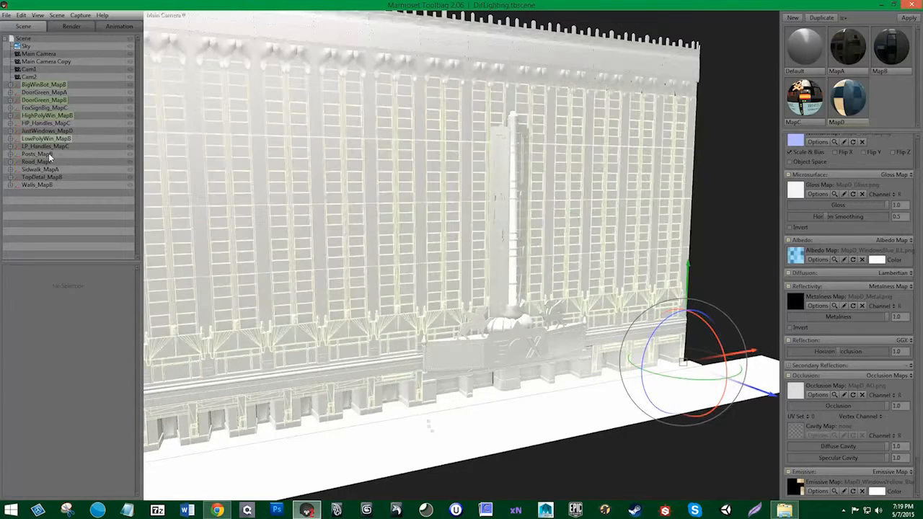
ctrl+click(48, 153)
ctrl+click(52, 177)
click(48, 189)
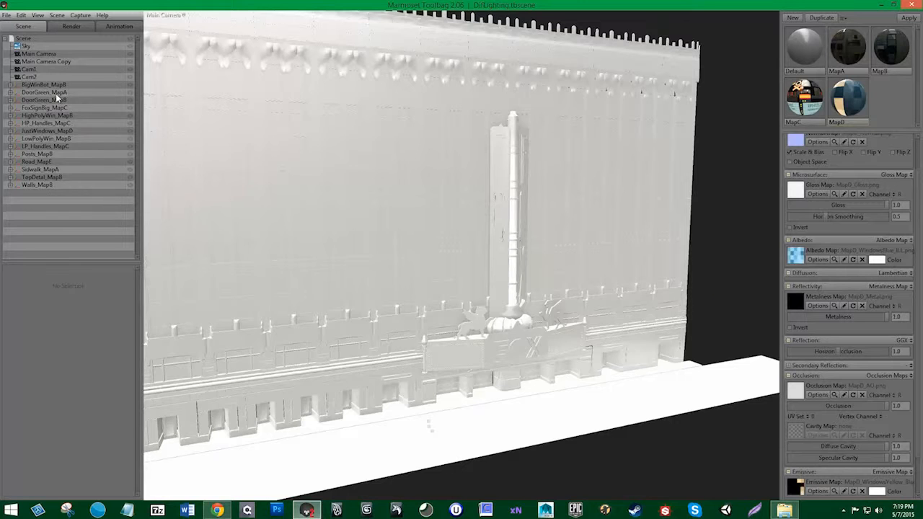
Apply the MapA material to the DoorGreen_MapA and Sidwalk_MapA groups
click(57, 94)
ctrl+click(41, 170)
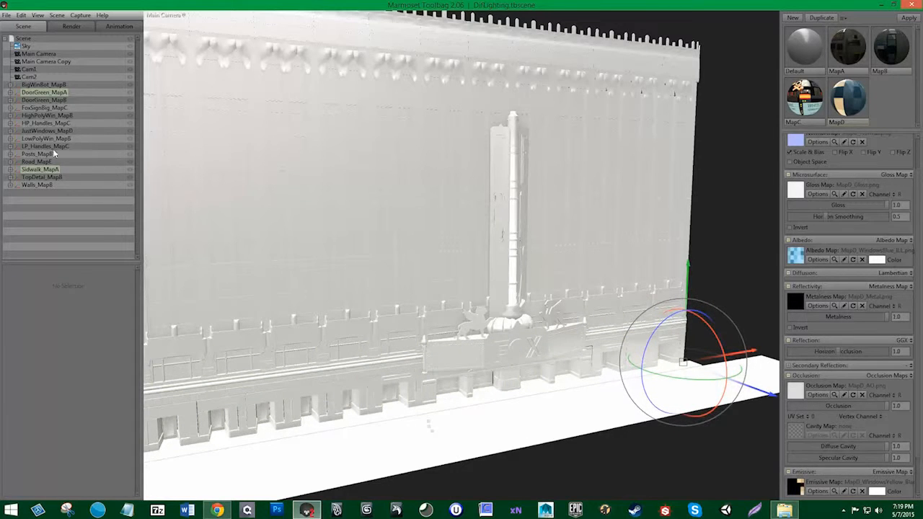
click(848, 47)
click(908, 18)
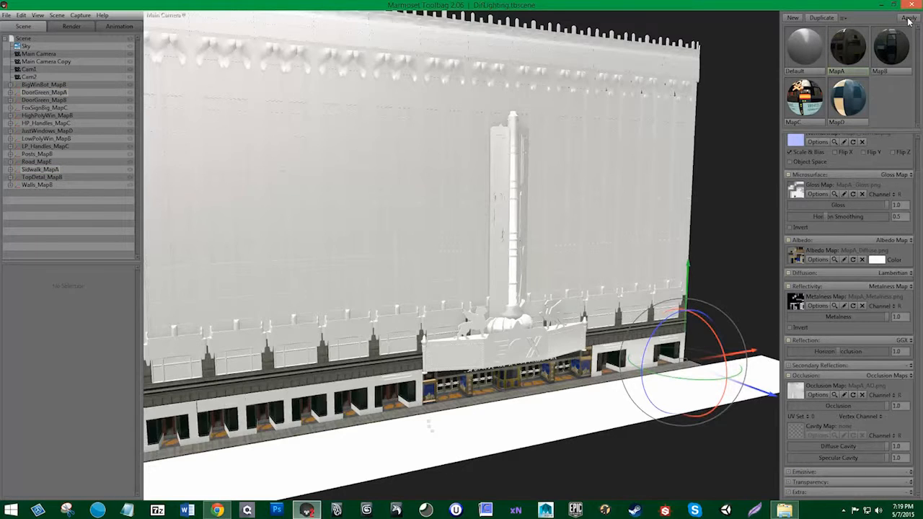
Apply the MapB material to all groups whose names end in MapB, from BigWinBot_MapB through Walls_MapB
click(46, 86)
ctrl+click(48, 100)
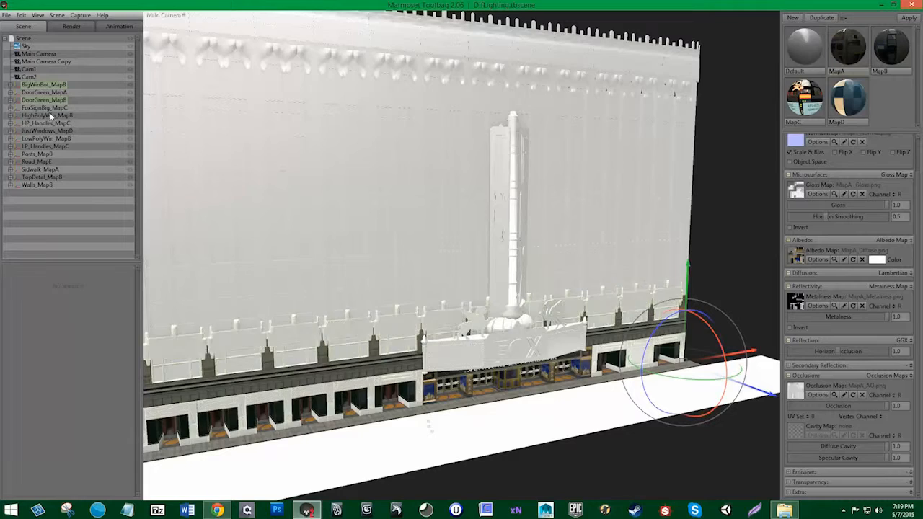
ctrl+click(50, 113)
ctrl+click(47, 185)
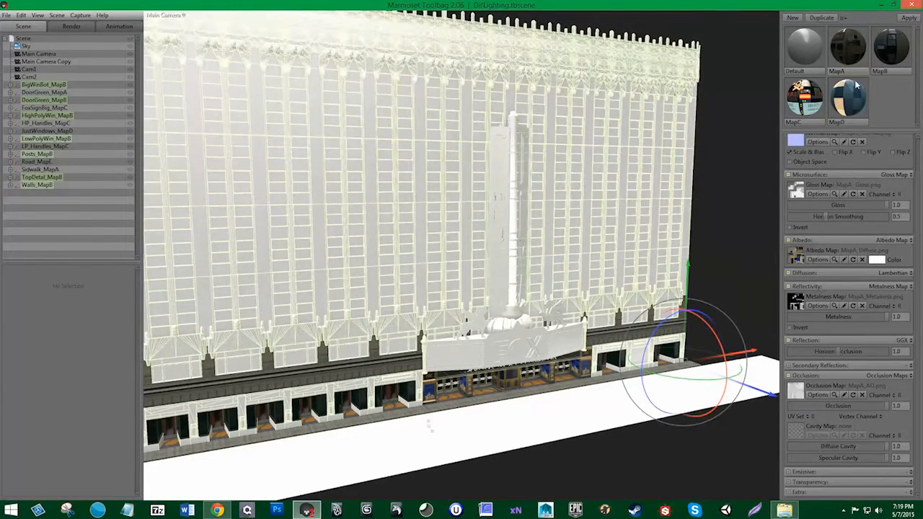
click(899, 40)
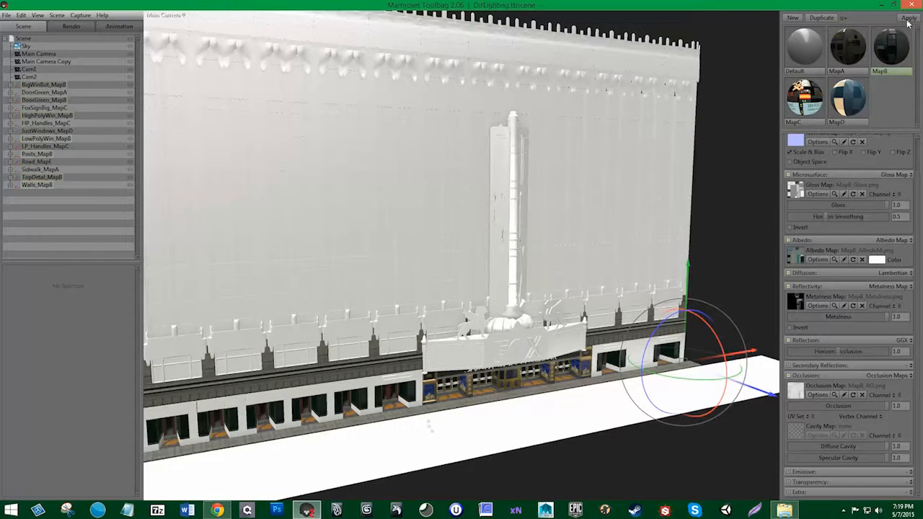
click(909, 18)
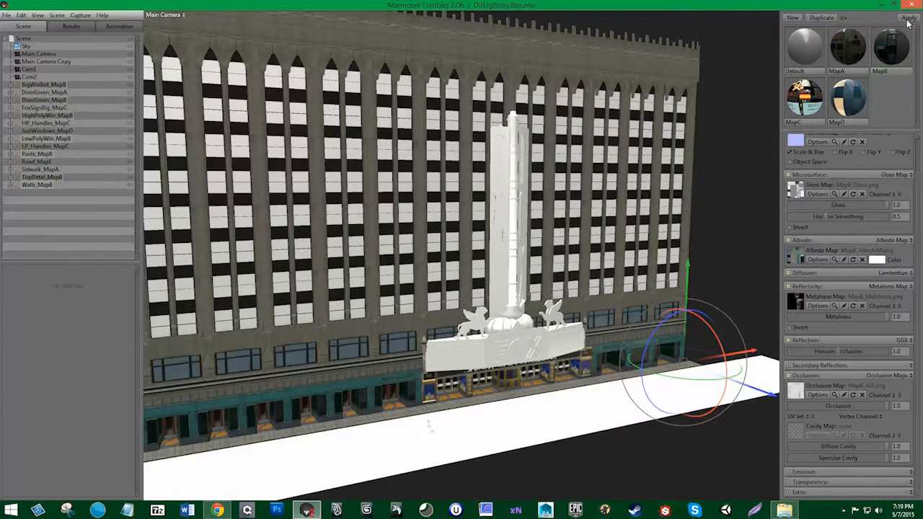
Apply the MapC material to the FoxSignBig_MapC, HP_Handles_MapC and LP_Handles_MapC groups
click(61, 108)
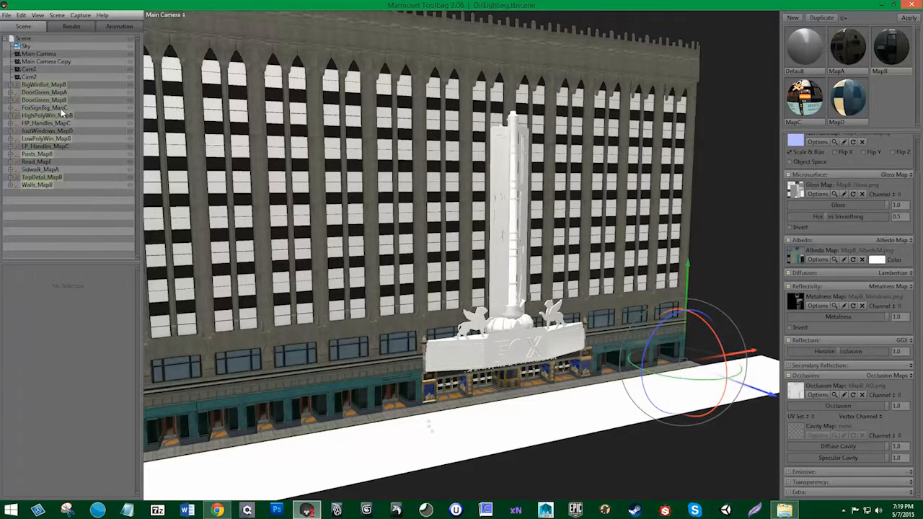
click(45, 147)
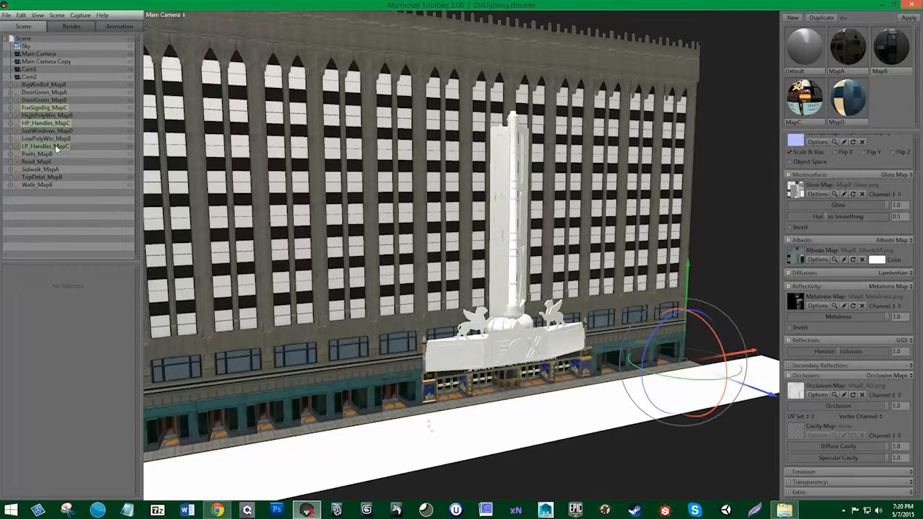
click(806, 103)
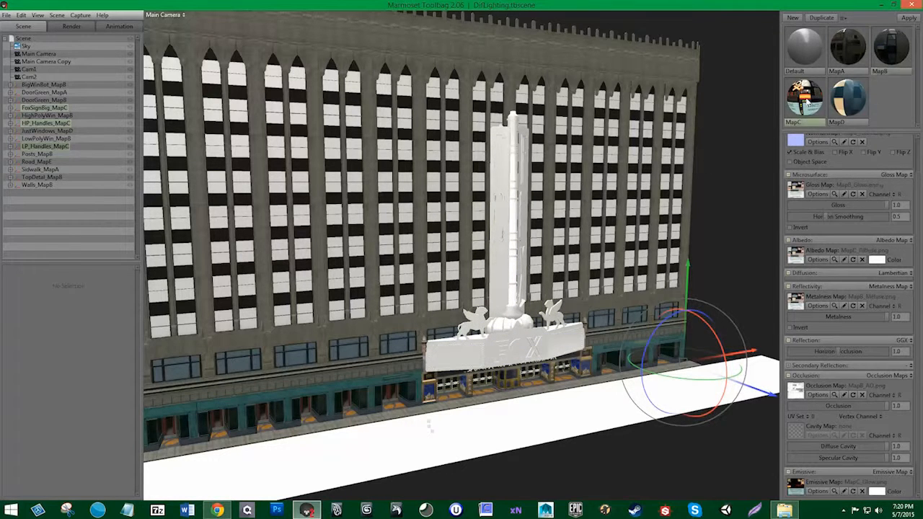
click(907, 20)
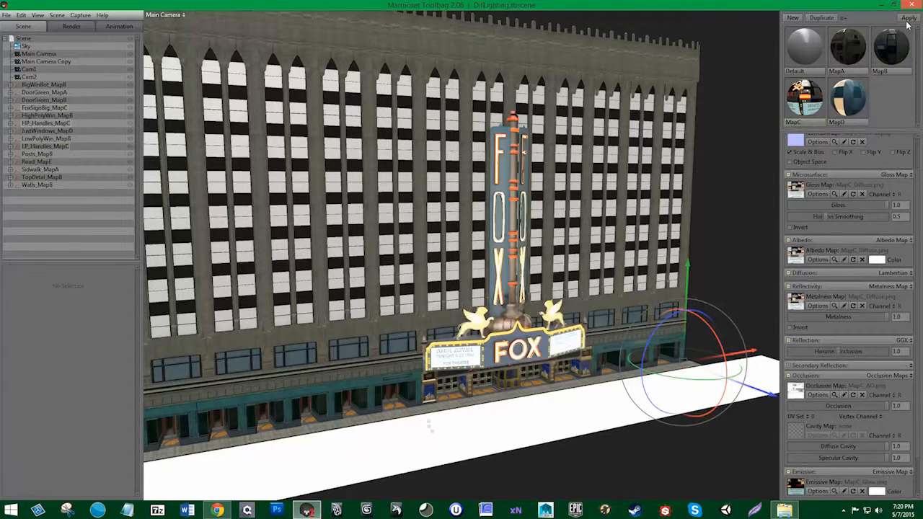
Apply the MapD material to the JustWindows_MapD group
click(62, 132)
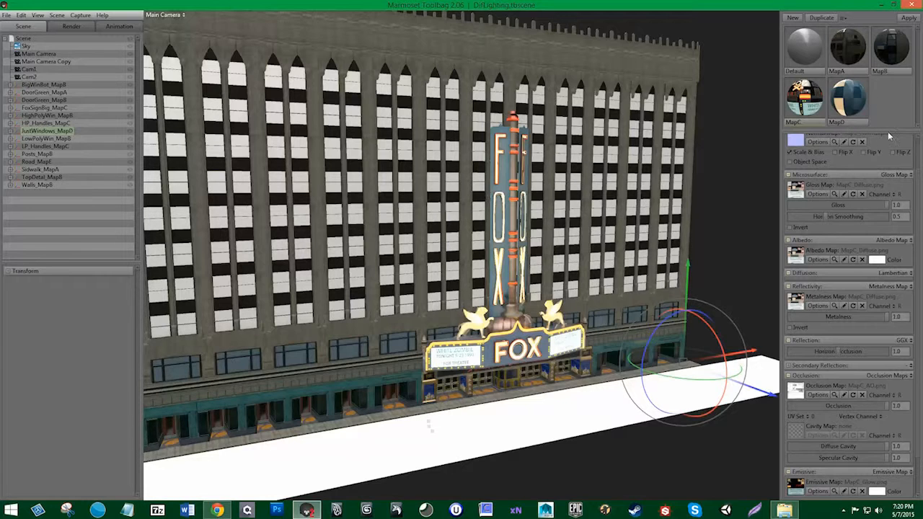
click(864, 106)
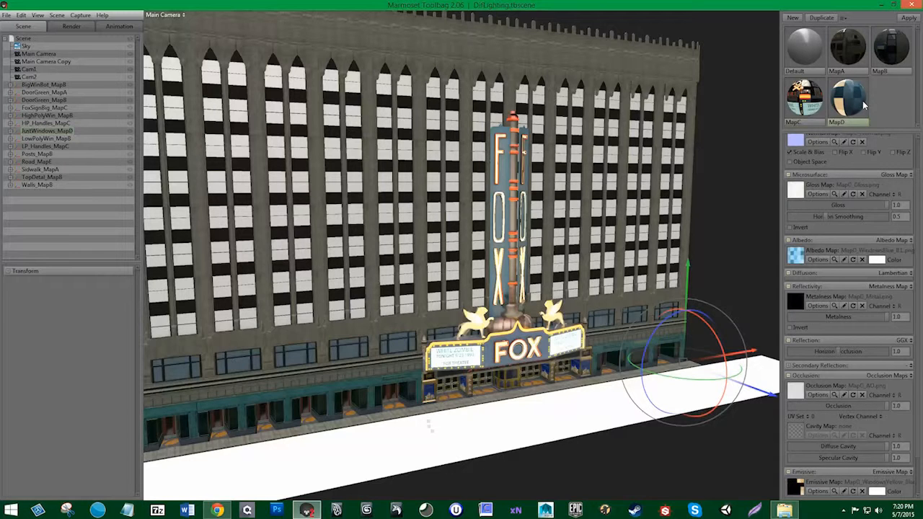
click(912, 19)
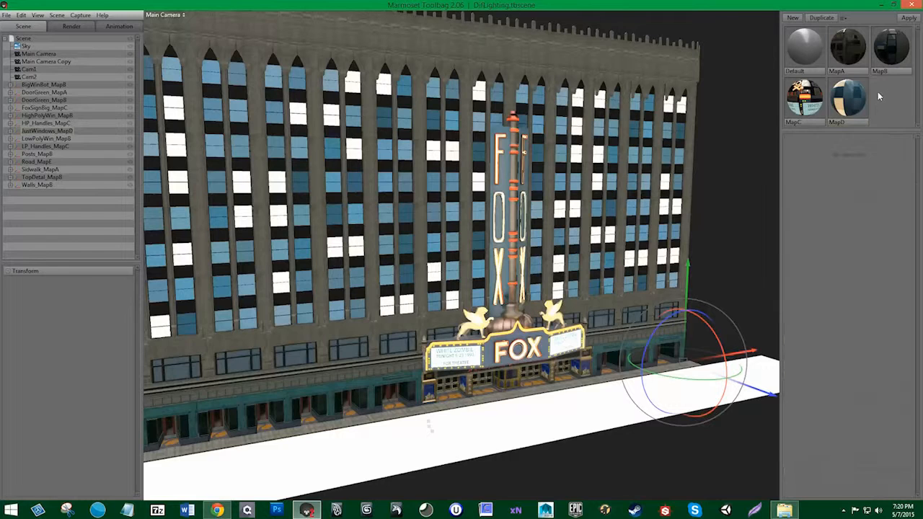
Duplicate the MapB material and rename the copy as MapE
click(881, 59)
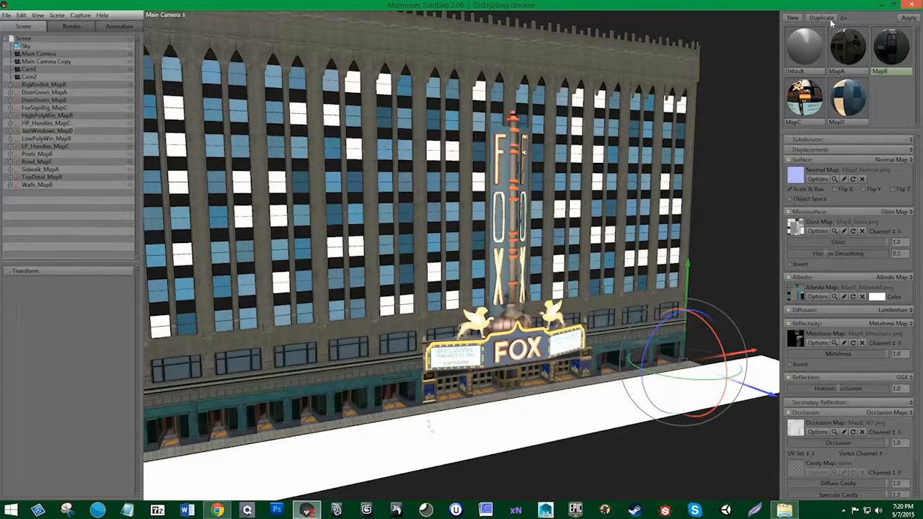
click(829, 19)
drag(896, 124, 887, 120)
text(E)
click(892, 102)
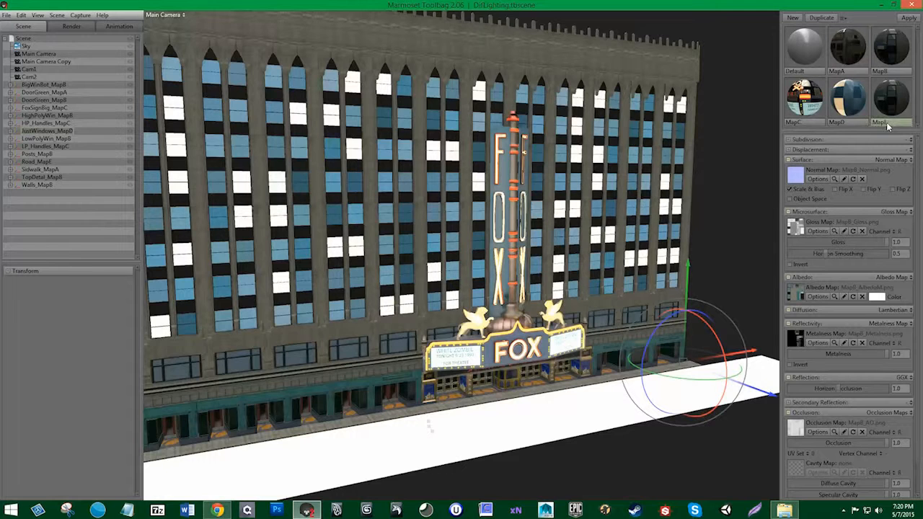
Load Road_Normal.png from the FinalMaps MapE folder as the MapE material's normal map and Road_Gloss.png as its gloss map
click(797, 176)
click(234, 34)
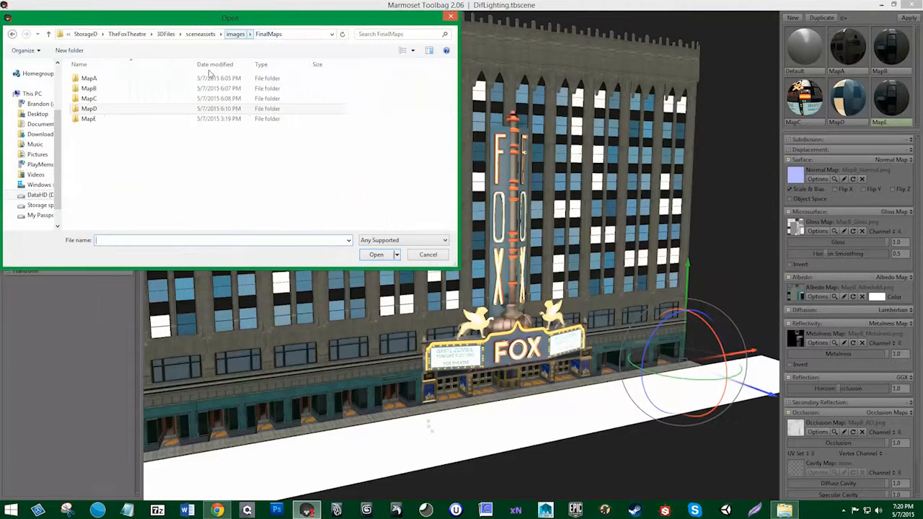
double_click(132, 118)
click(248, 84)
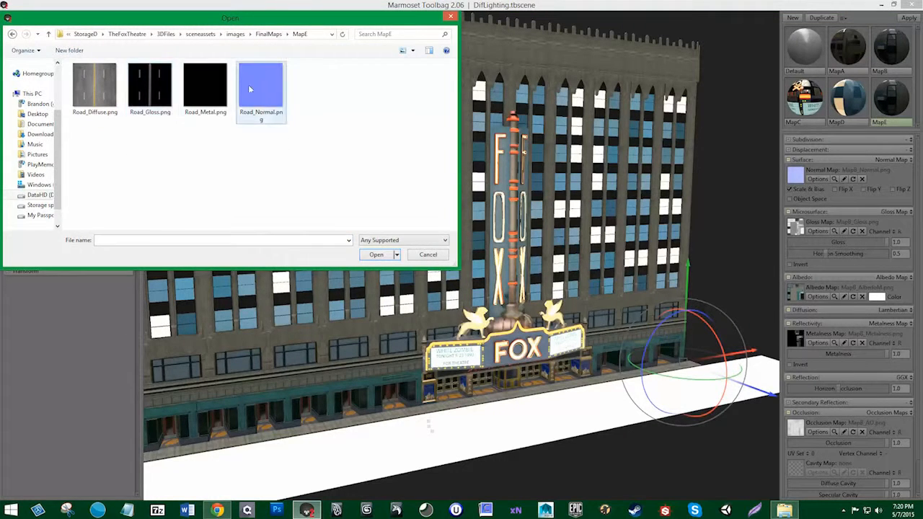
click(376, 254)
click(796, 225)
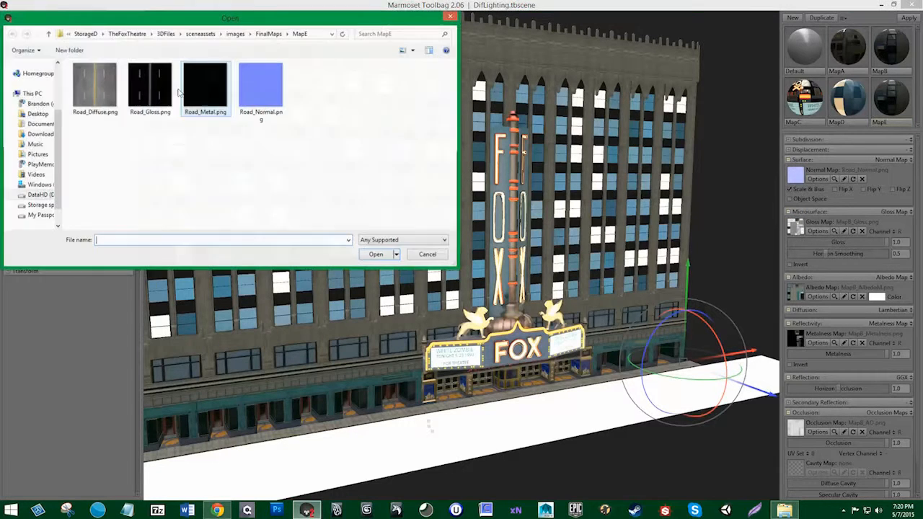
click(151, 87)
click(390, 254)
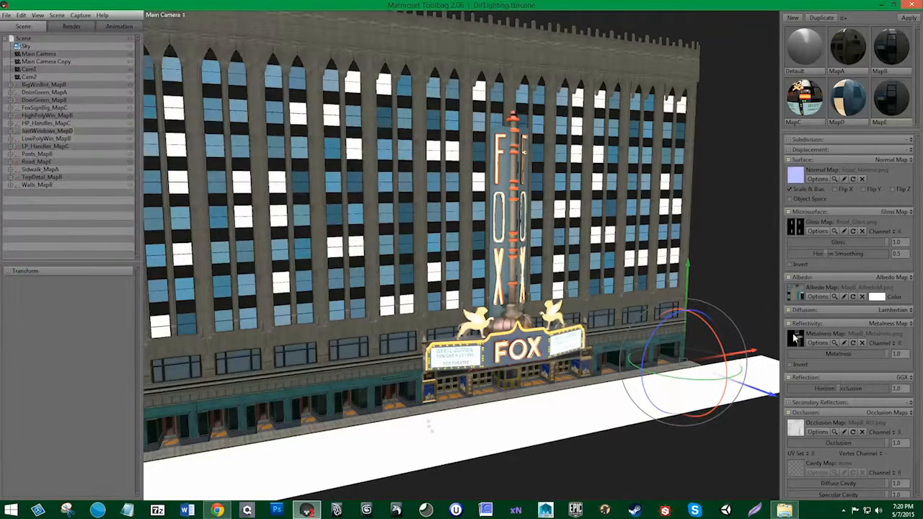
Set the MapE material's metalness map to Road_Metal.png and its albedo map to Road_Diffuse.png
click(795, 337)
click(204, 85)
click(375, 255)
click(796, 294)
click(95, 84)
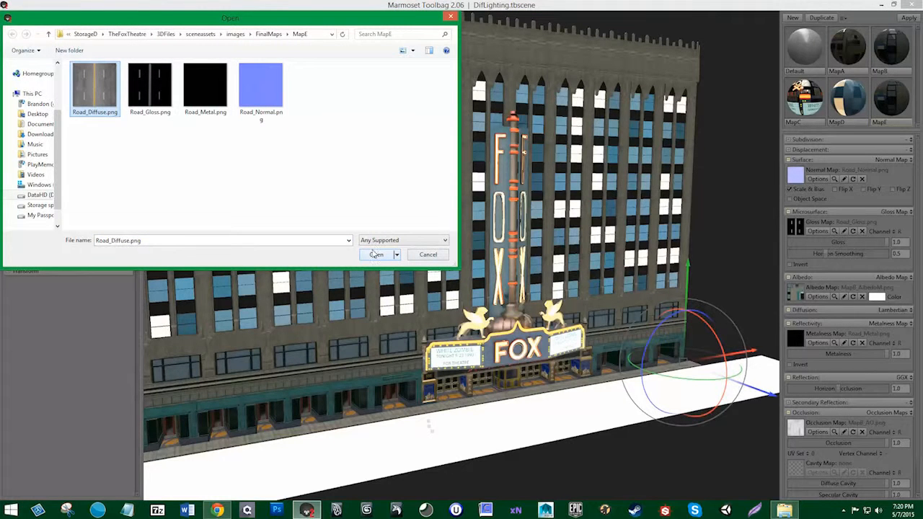
click(376, 255)
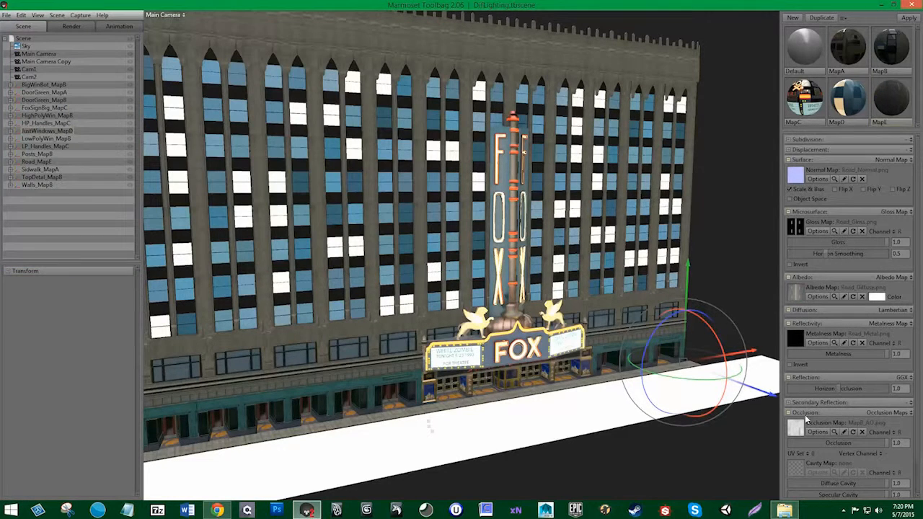
Clear the MapE material's occlusion map and apply the material to the Road_MapE group
click(863, 432)
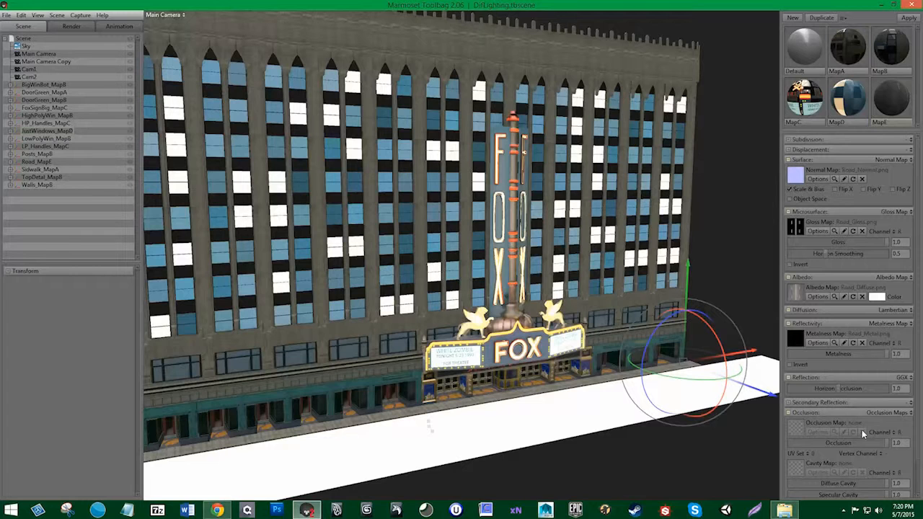
click(45, 163)
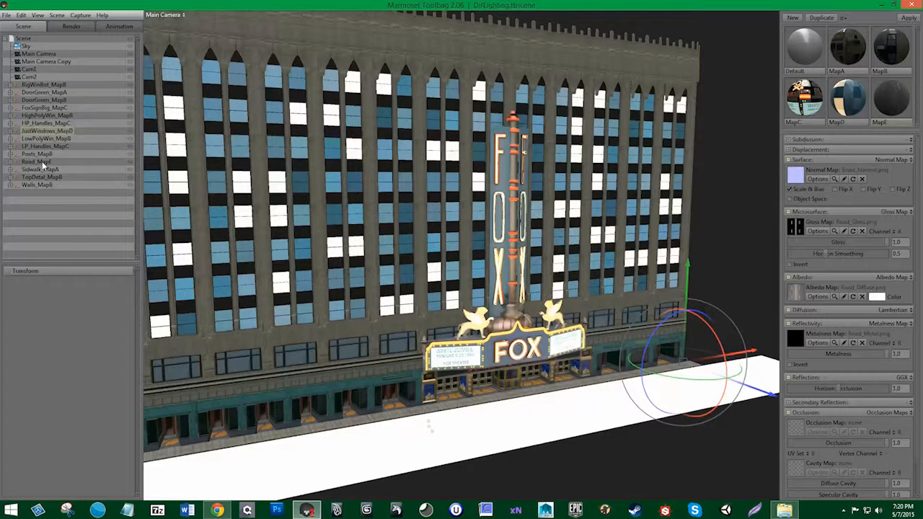
click(918, 20)
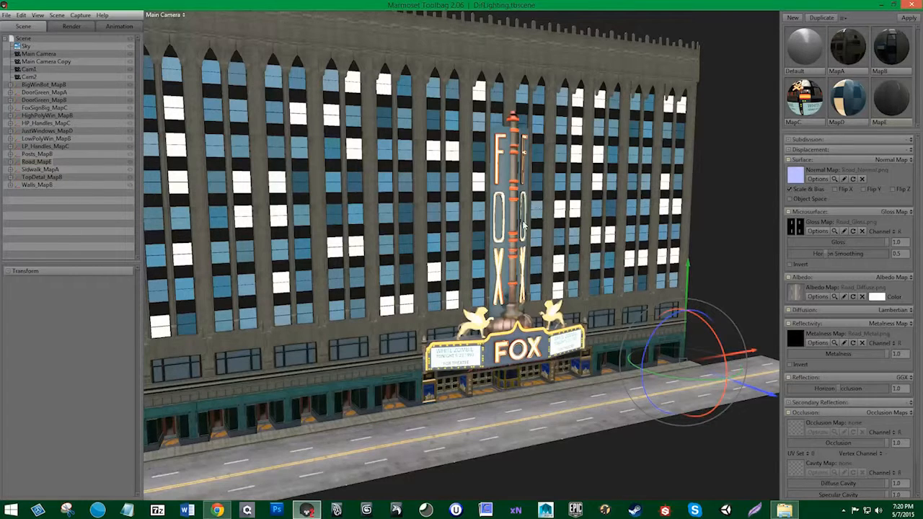
Examine the textured theatre from the full facade and road down to the marquee, entrance doors and poster panels
mouse_move(523, 226)
middle_down()
mouse_move(555, 270)
mouse_move(527, 234)
mouse_move(512, 236)
middle_up()
mouse_move(511, 236)
mouse_down()
mouse_move(438, 243)
mouse_move(501, 240)
mouse_up()
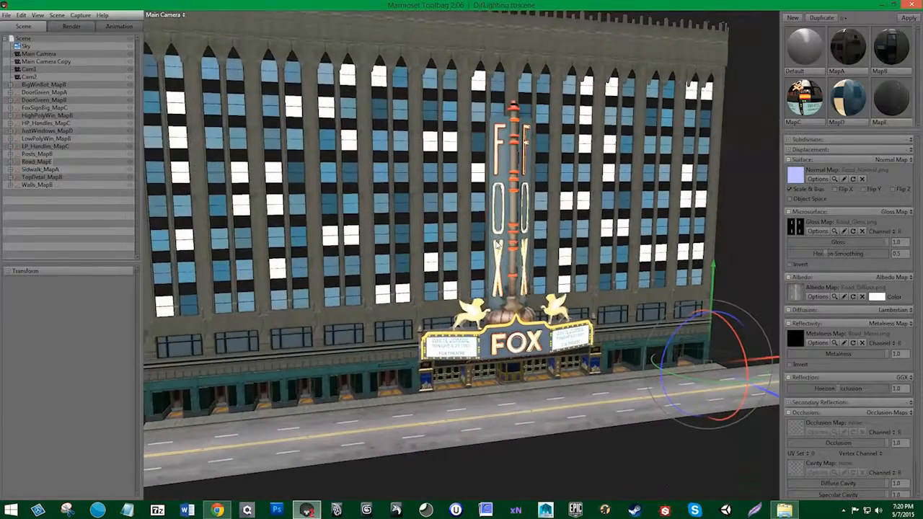
middle_drag(501, 239, 468, 212)
drag(469, 212, 490, 243)
right_drag(490, 242, 563, 346)
middle_drag(562, 346, 524, 241)
right_drag(524, 241, 550, 266)
drag(551, 269, 472, 274)
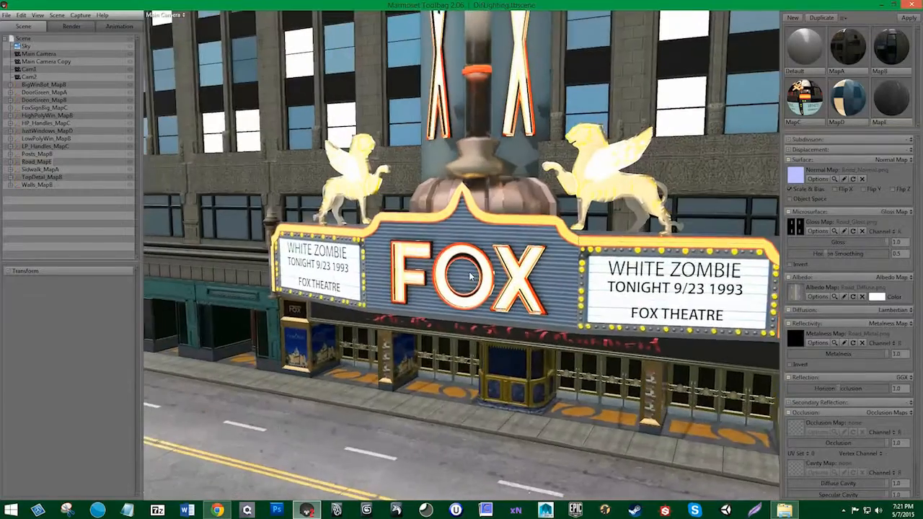
middle_drag(472, 274, 465, 251)
drag(464, 250, 506, 267)
right_drag(506, 267, 581, 351)
middle_drag(582, 352, 526, 326)
right_drag(514, 307, 543, 327)
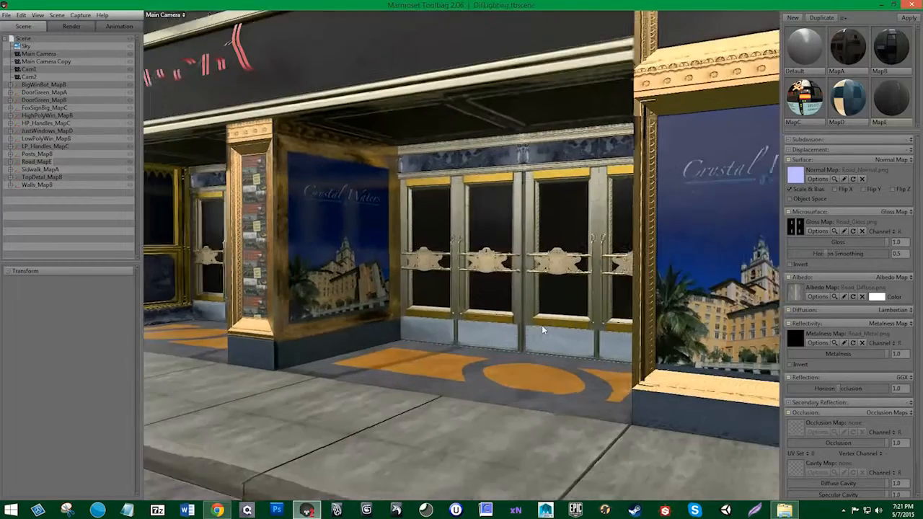
drag(543, 327, 519, 302)
right_drag(518, 302, 545, 332)
right_drag(483, 278, 495, 294)
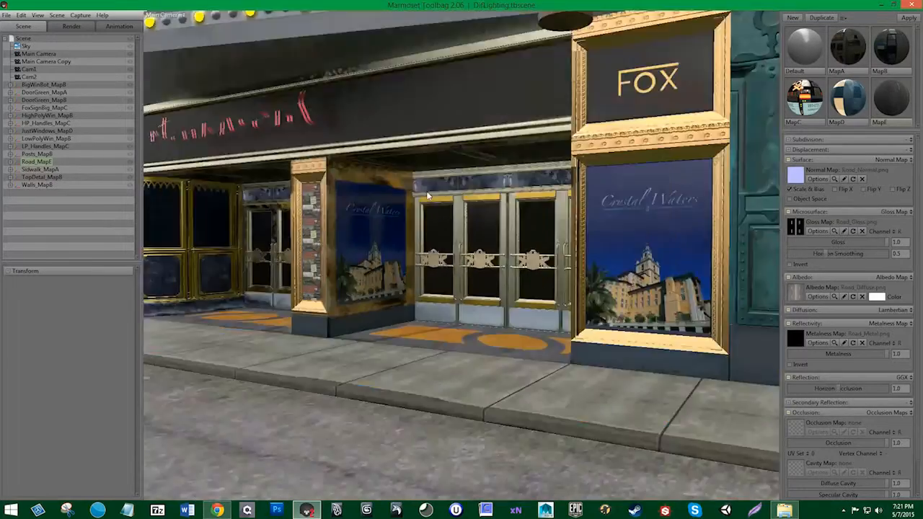
Inspect the marquee, the script lettering beneath it and the upper facade windows, selecting the lettering mesh for a closer check
scroll(382, 202, down, 1)
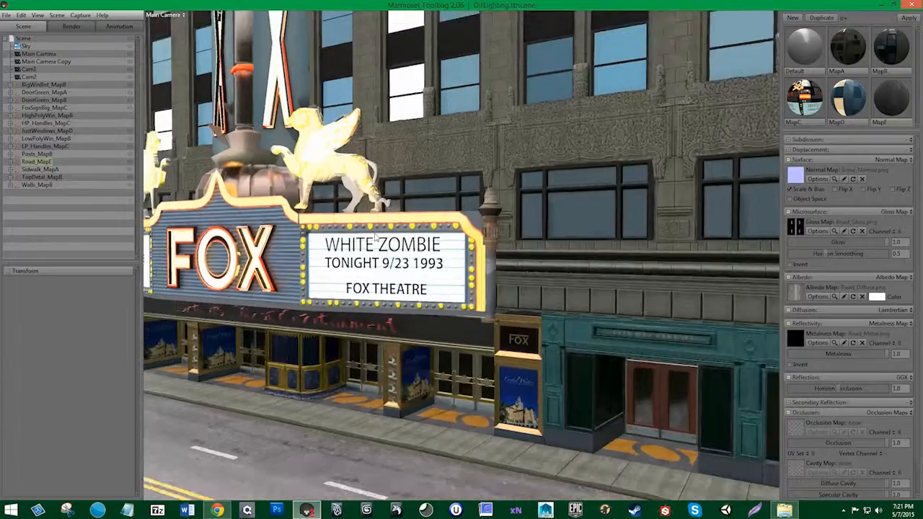
middle_drag(402, 167, 402, 255)
scroll(391, 189, down, 4)
drag(389, 188, 481, 267)
middle_drag(432, 339, 418, 237)
scroll(424, 240, up, 5)
drag(424, 240, 407, 231)
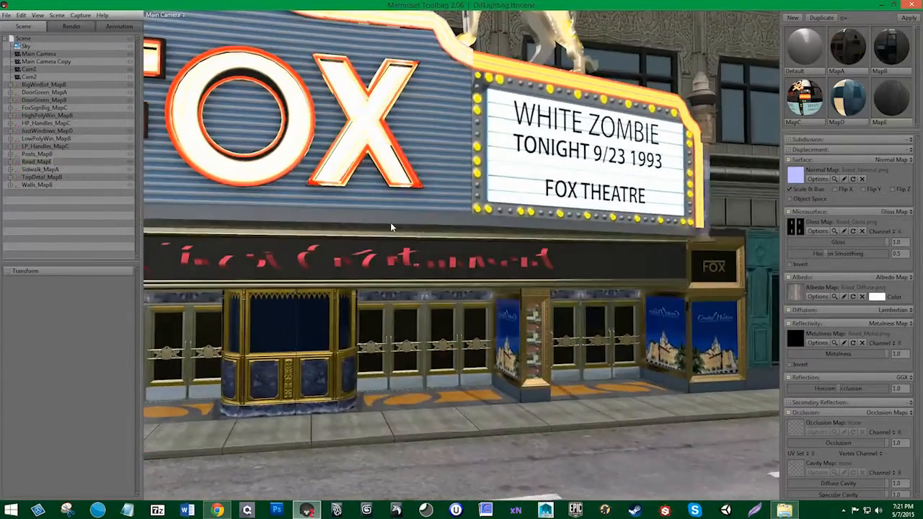
middle_drag(394, 226, 488, 217)
mouse_move(455, 230)
mouse_down()
mouse_move(470, 255)
mouse_move(417, 255)
mouse_move(446, 242)
mouse_up()
middle_drag(471, 220, 414, 222)
scroll(415, 227, down, 5)
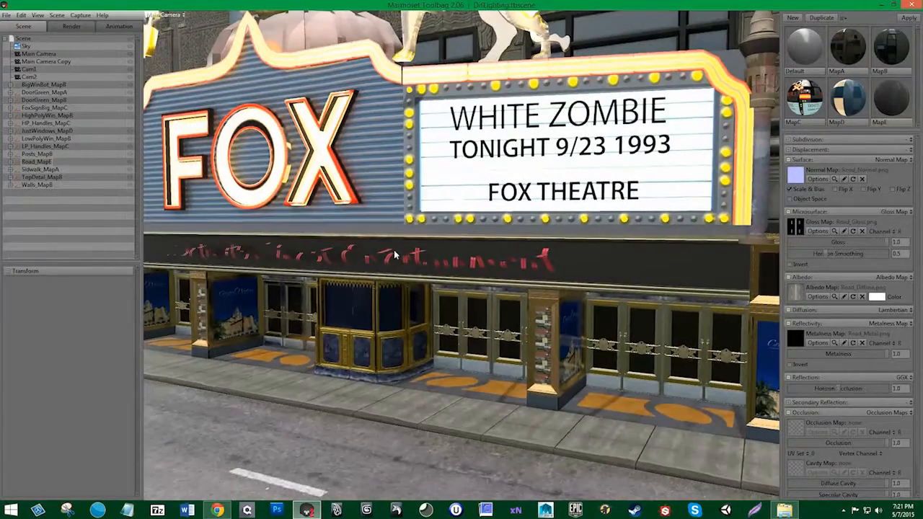
click(395, 258)
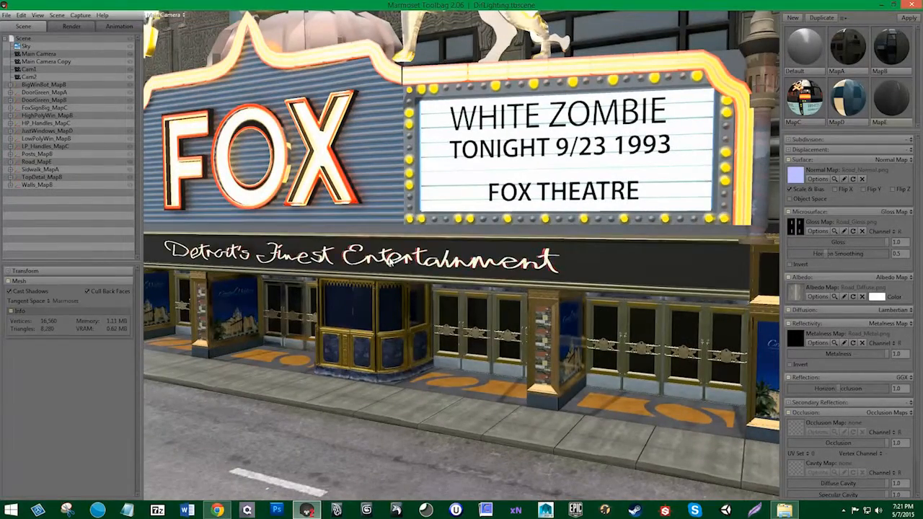
drag(408, 295, 495, 266)
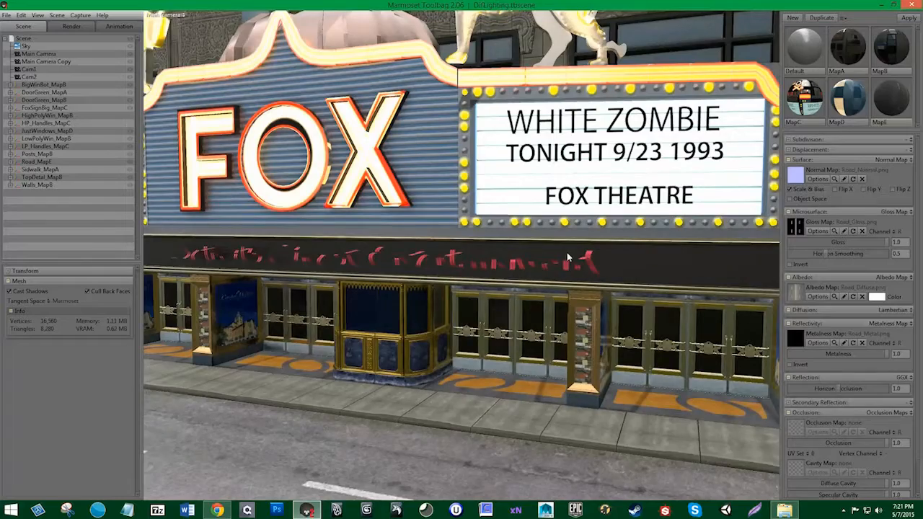
drag(567, 257, 418, 219)
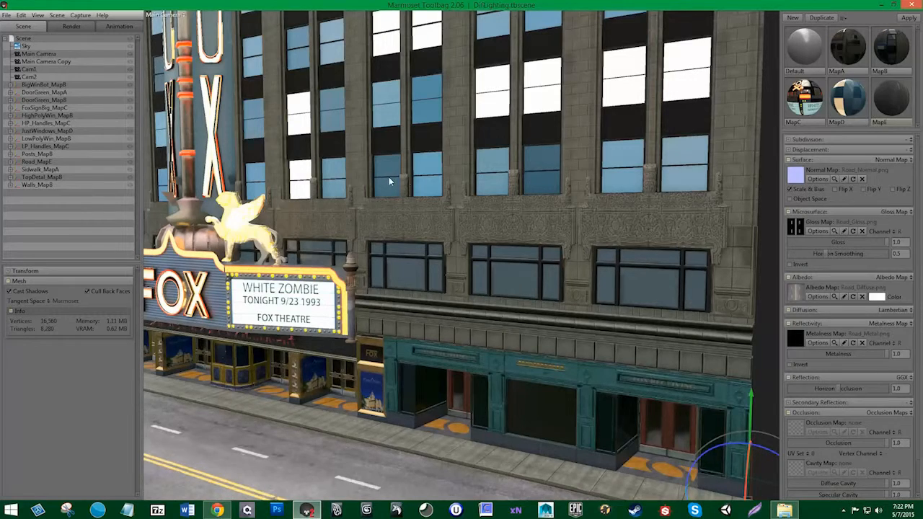
scroll(404, 180, up, 5)
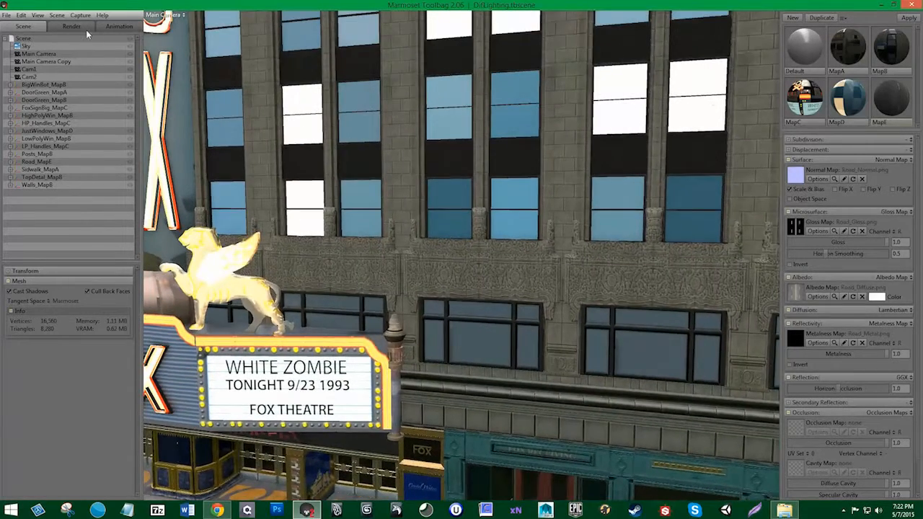
Toggle the wireframe overlay to inspect the mesh of the facade and the entrance doors
click(85, 29)
click(16, 118)
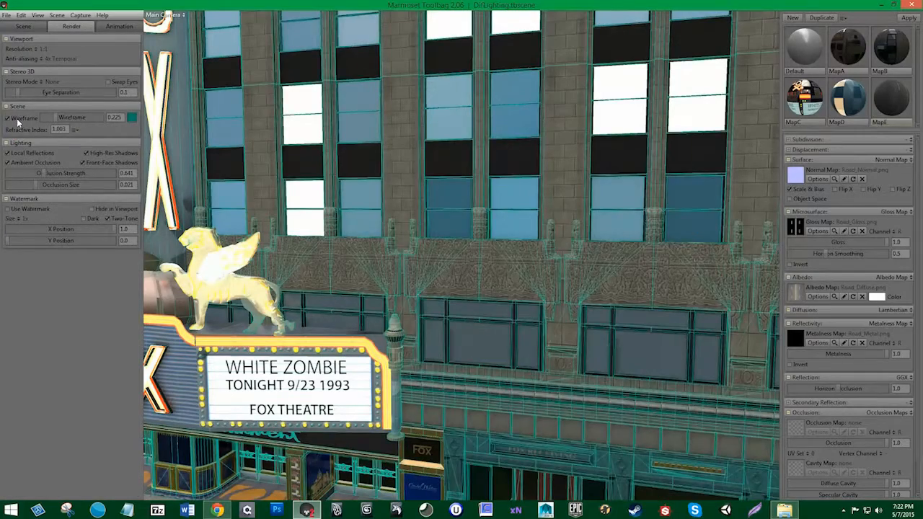
click(18, 119)
middle_drag(516, 297, 499, 167)
scroll(435, 220, up, 5)
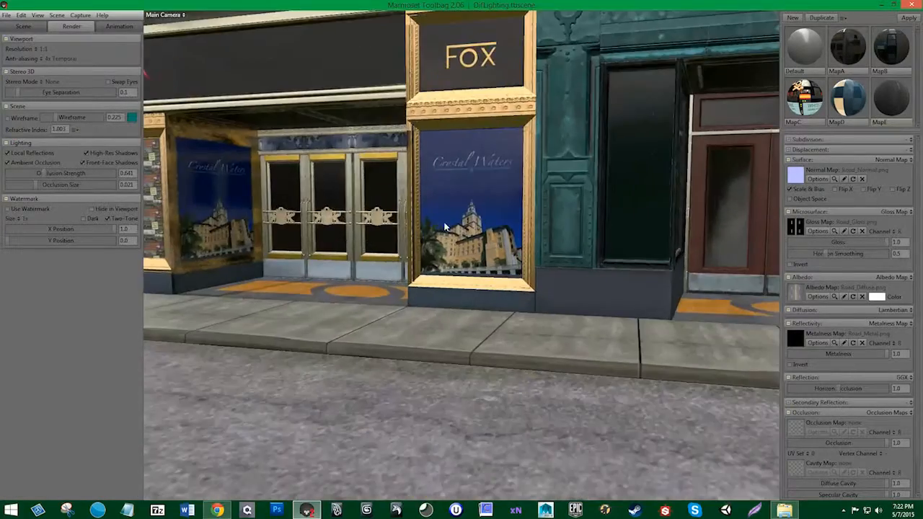
middle_drag(445, 225, 499, 265)
scroll(498, 265, up, 5)
Show the LP_Handles_MapC group and hide HP_Handles_MapC to swap in the low-poly door handles
click(23, 28)
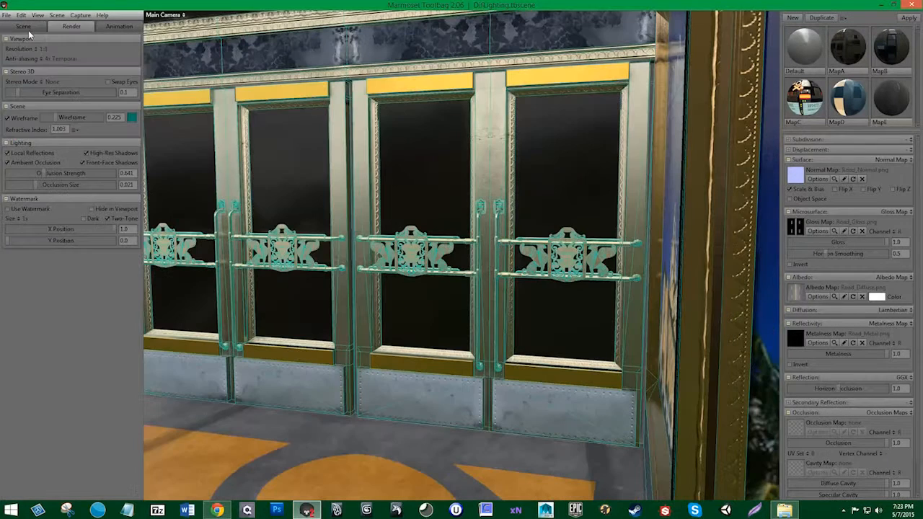
click(26, 27)
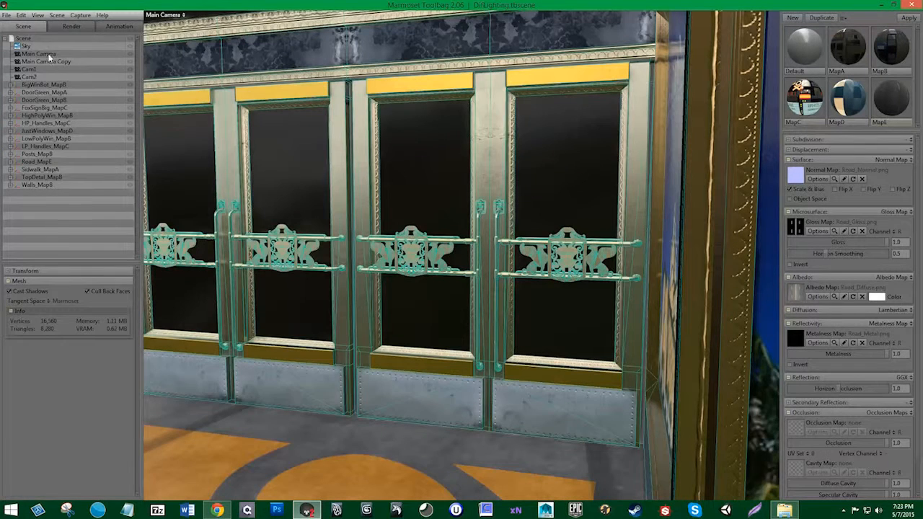
click(131, 147)
click(134, 124)
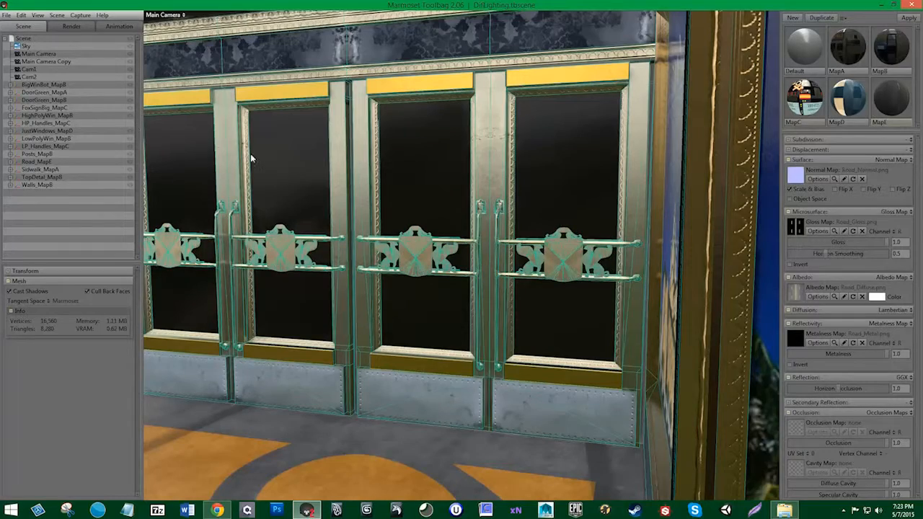
Examine the low-poly door handles, the entrance and the framed poster pillar with the wireframe displayed
right_drag(283, 188, 266, 165)
middle_drag(266, 165, 283, 165)
drag(283, 166, 376, 185)
drag(382, 248, 321, 204)
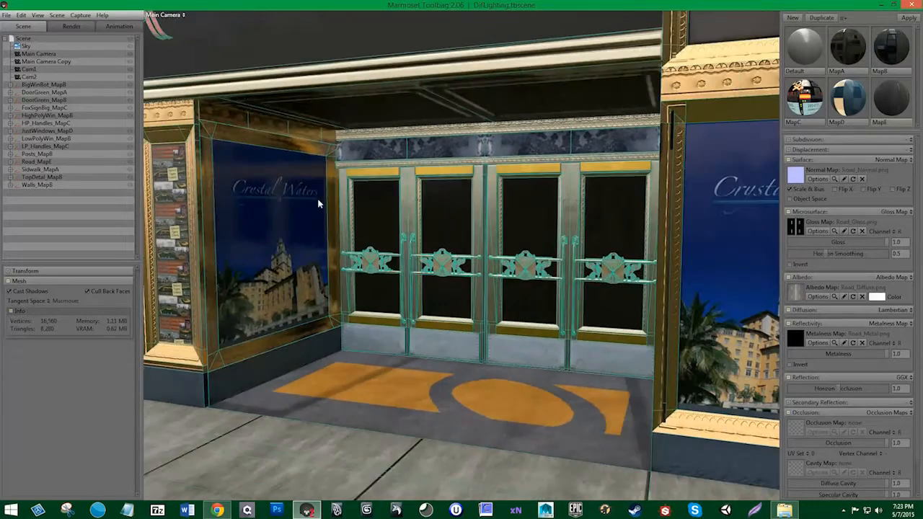
middle_drag(280, 223, 292, 222)
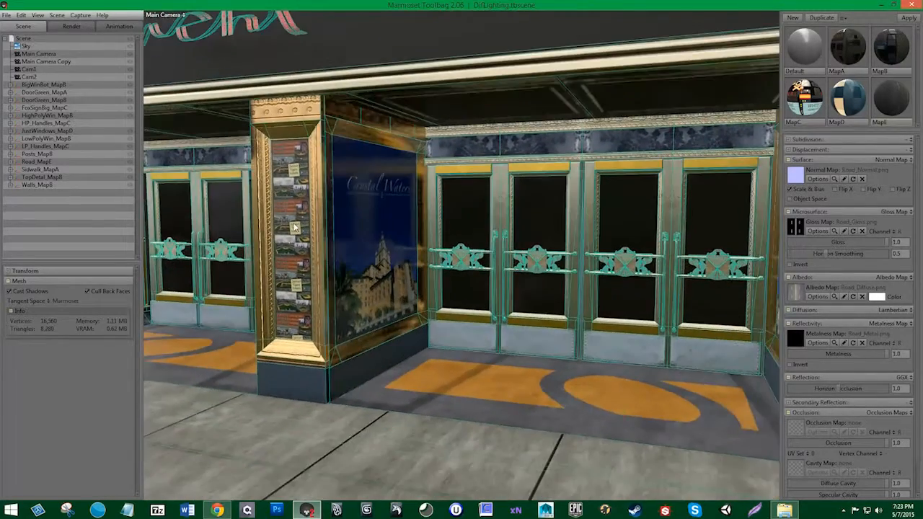
drag(283, 238, 322, 235)
right_drag(323, 235, 335, 249)
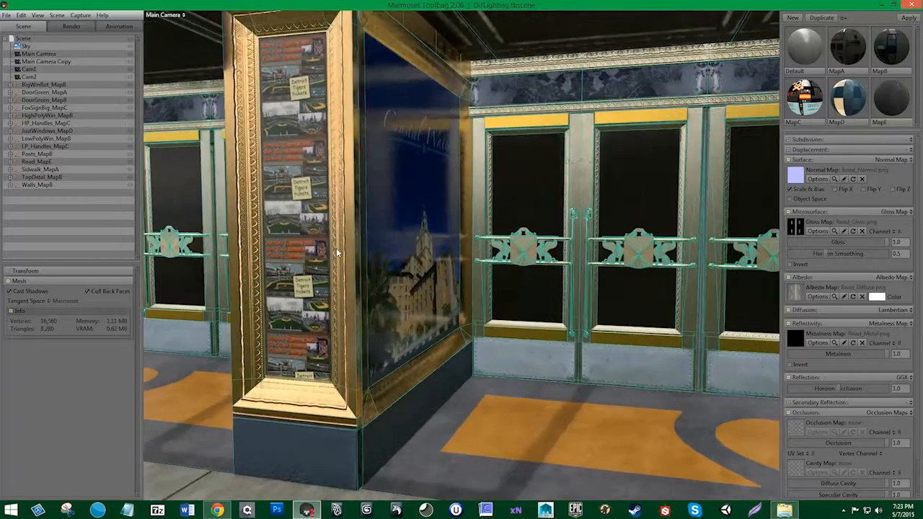
drag(335, 248, 348, 246)
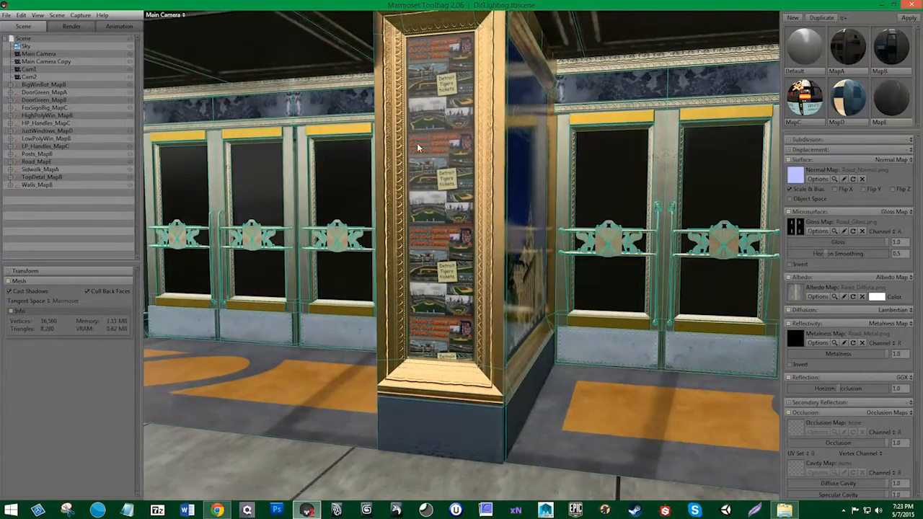
right_drag(419, 222, 401, 183)
middle_drag(403, 187, 402, 223)
right_drag(401, 222, 408, 179)
middle_drag(409, 180, 376, 256)
drag(375, 253, 366, 231)
middle_drag(367, 231, 365, 224)
right_drag(365, 223, 278, 188)
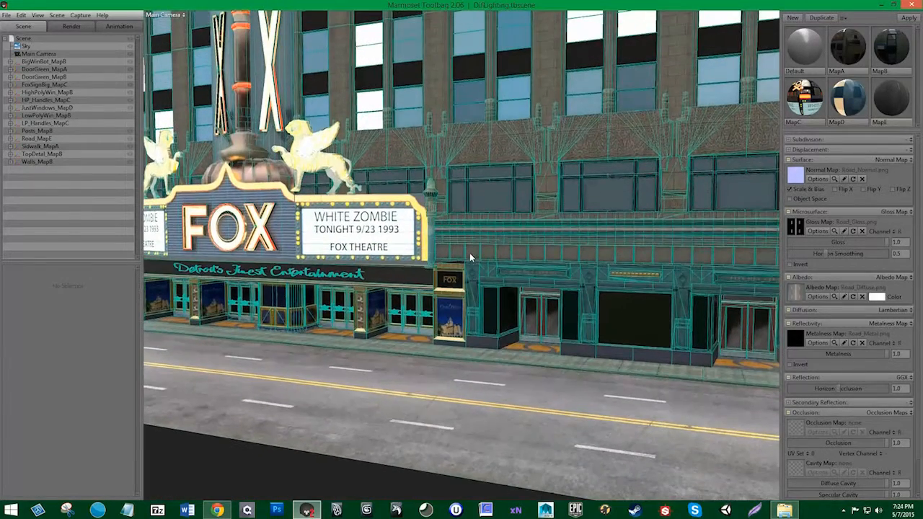
Set the scene's sky light to the Evening Construction preset
click(25, 46)
click(112, 281)
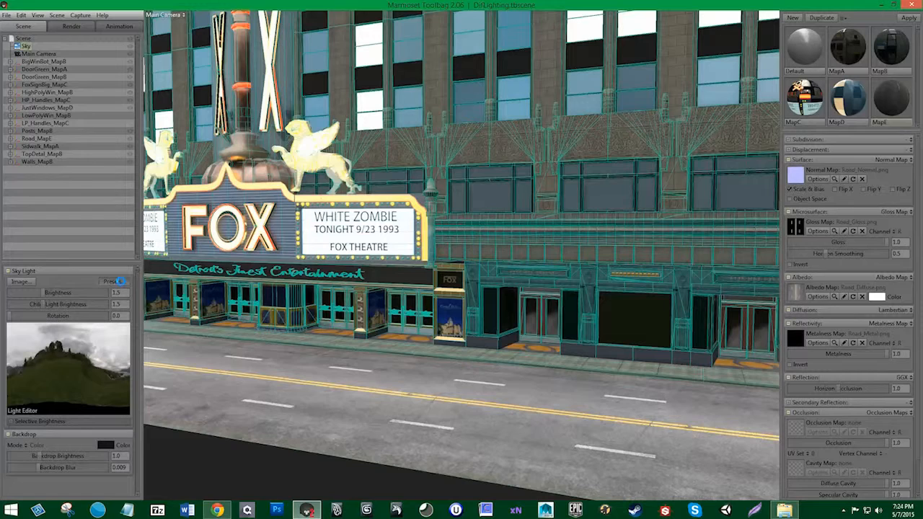
click(234, 371)
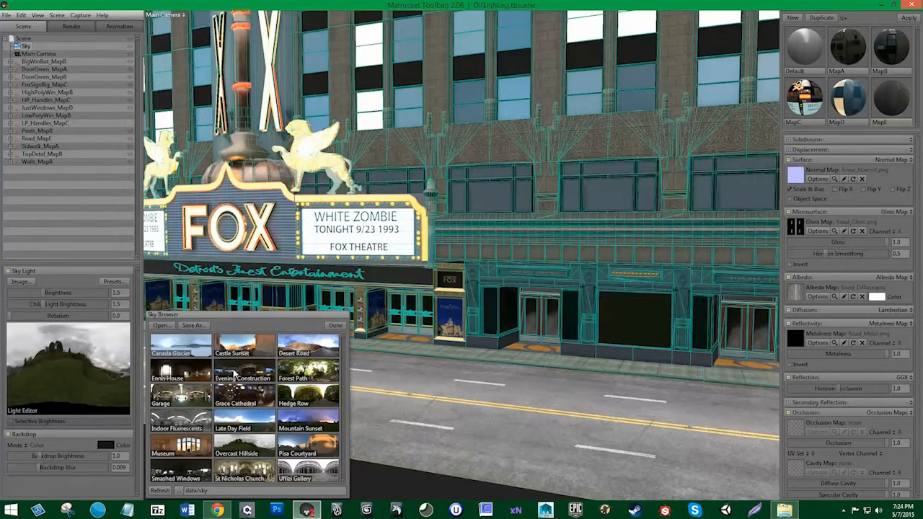
click(335, 325)
Turn off the wireframe overlay and select the MapC material
click(65, 27)
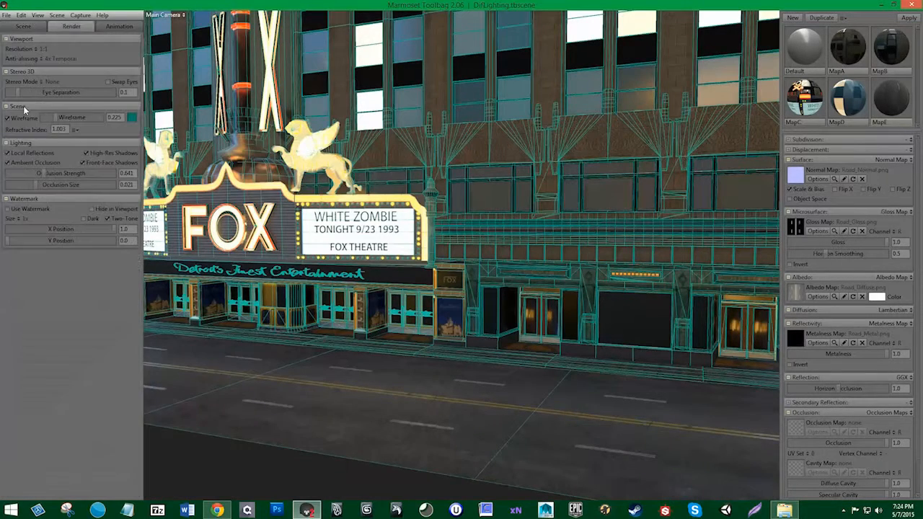
click(14, 118)
drag(398, 297, 403, 298)
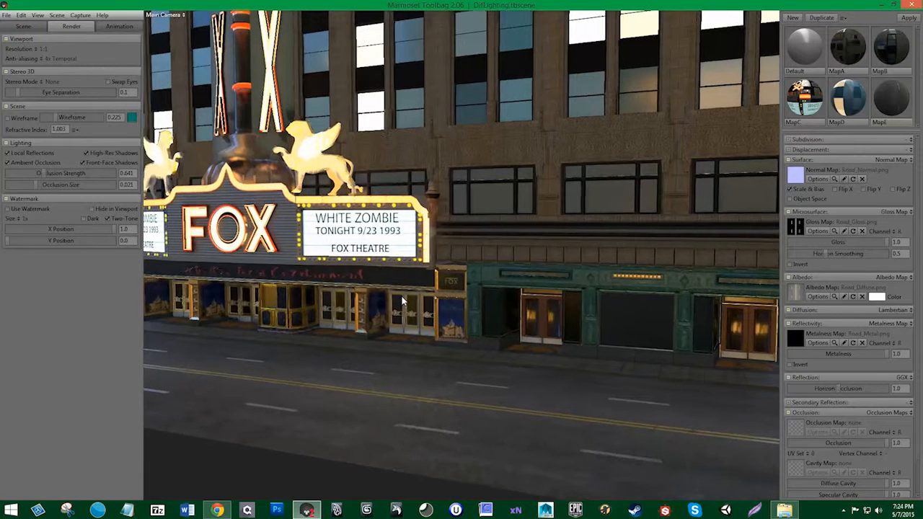
click(804, 101)
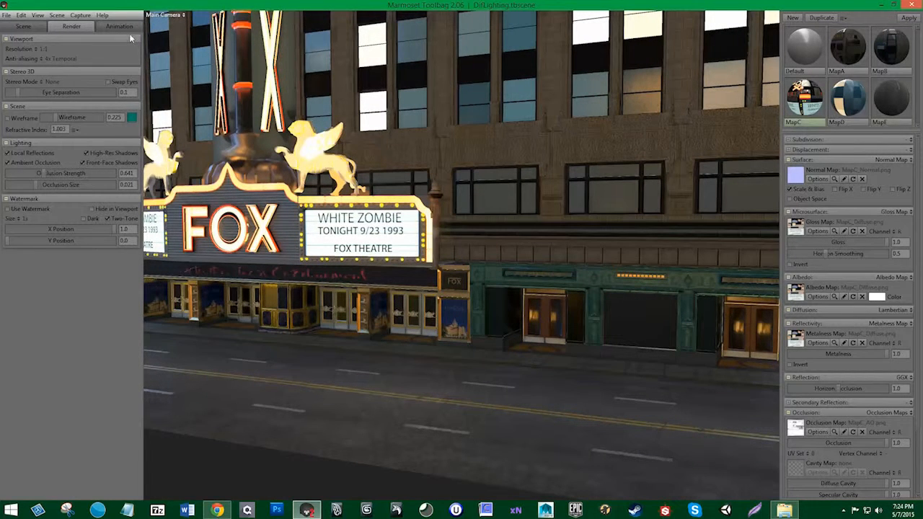
Duplicate the Main Camera and rename the copy Cam1
click(23, 27)
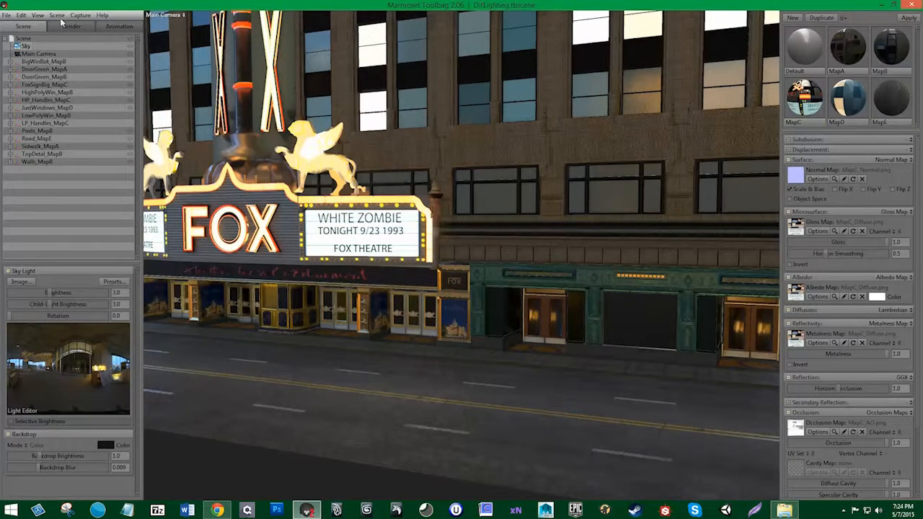
click(37, 53)
click(63, 16)
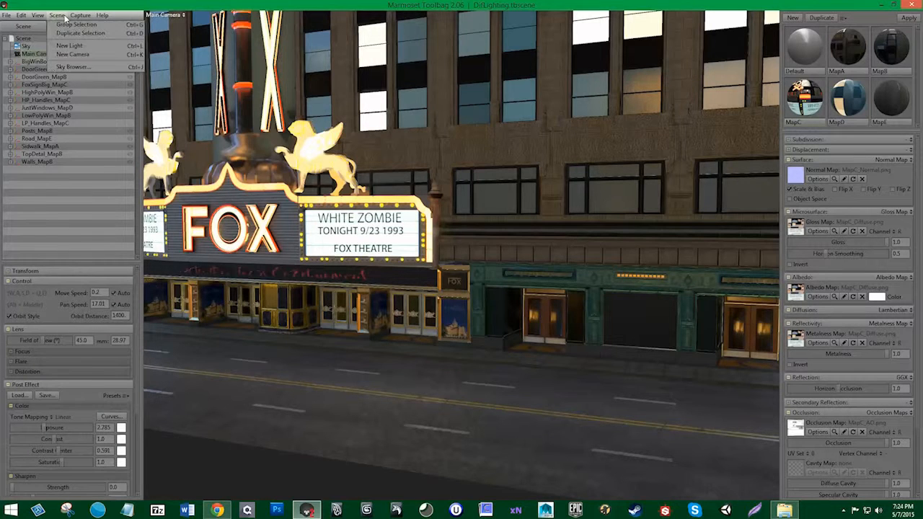
click(65, 34)
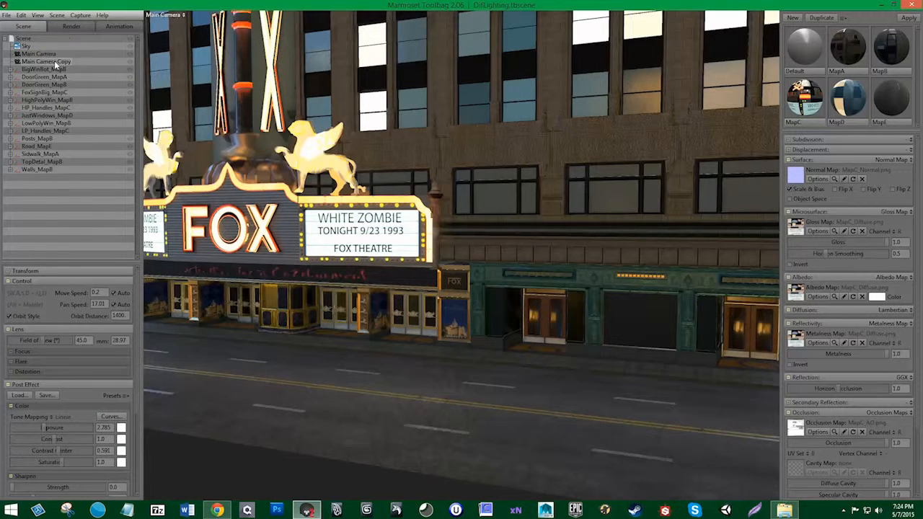
double_click(55, 62)
text(Clo)
key(BackSpace)
text(am1)
key(Return)
View the scene through Cam1 and set its bloom brightness to about 0.083 and bloom size to about 0.028
scroll(117, 361, down, 3)
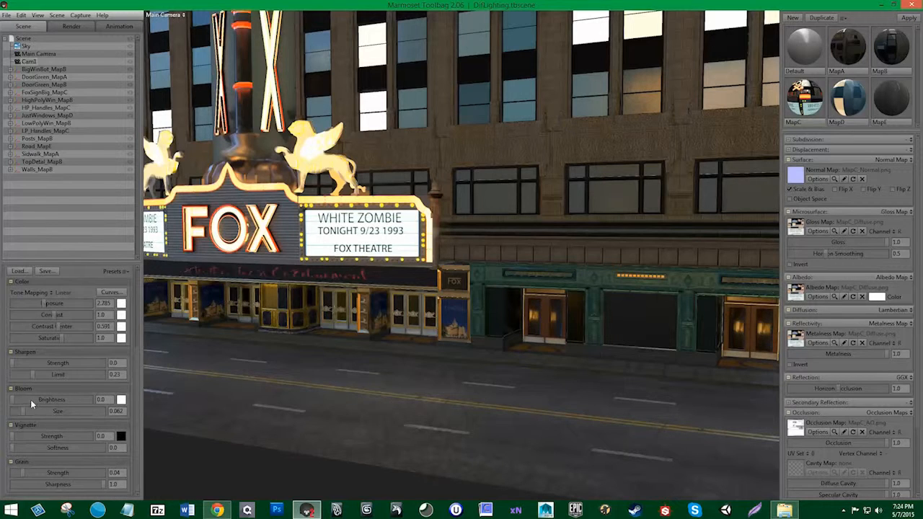
drag(31, 400, 57, 399)
click(173, 17)
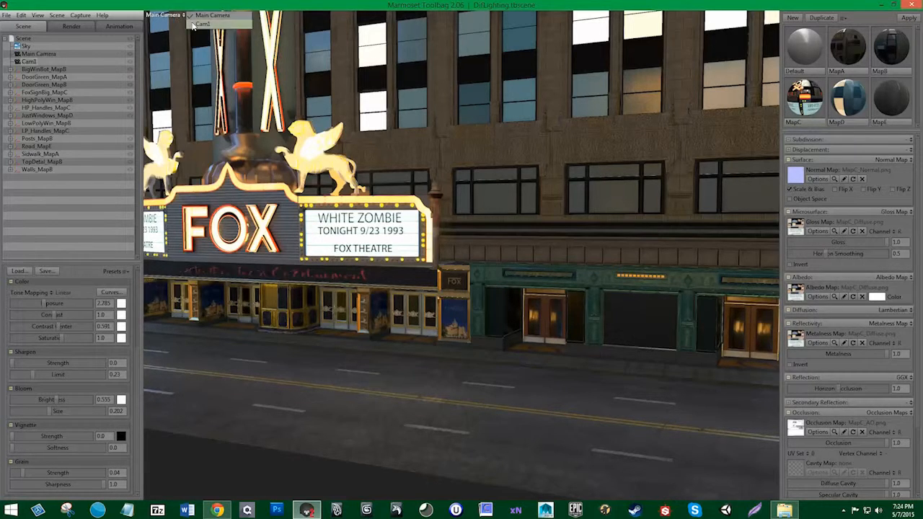
click(202, 24)
drag(56, 400, 19, 413)
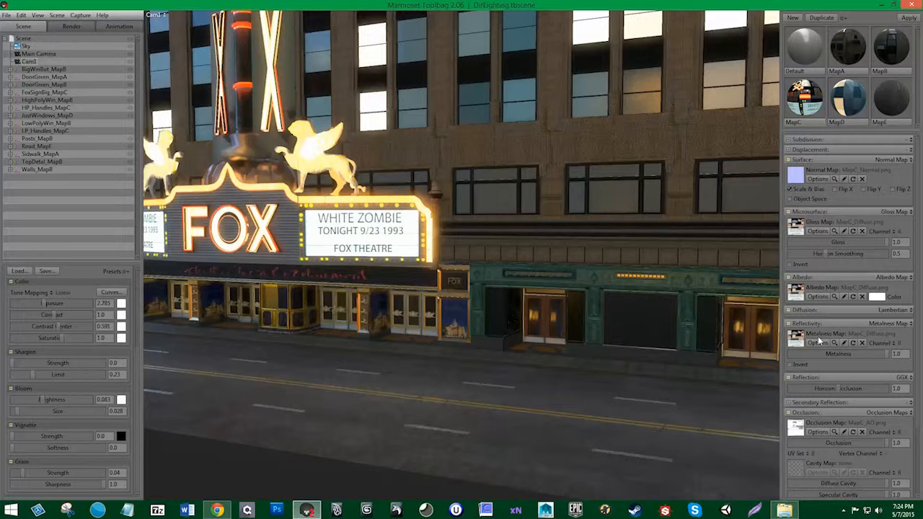
Lower the MapC material's emissive intensity to about 0.16 and tint its emissive colour pale pink, RGB 255, 232, 228
click(893, 323)
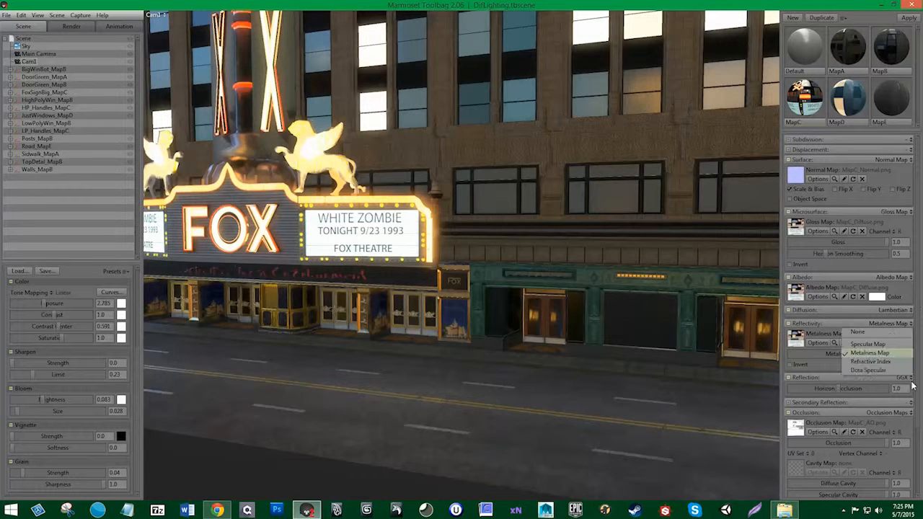
click(812, 114)
drag(917, 337, 920, 448)
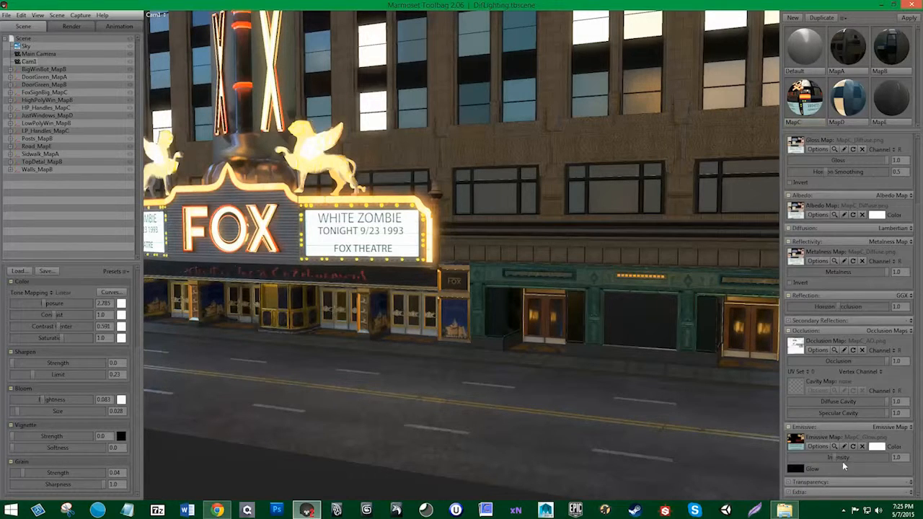
drag(840, 457, 813, 459)
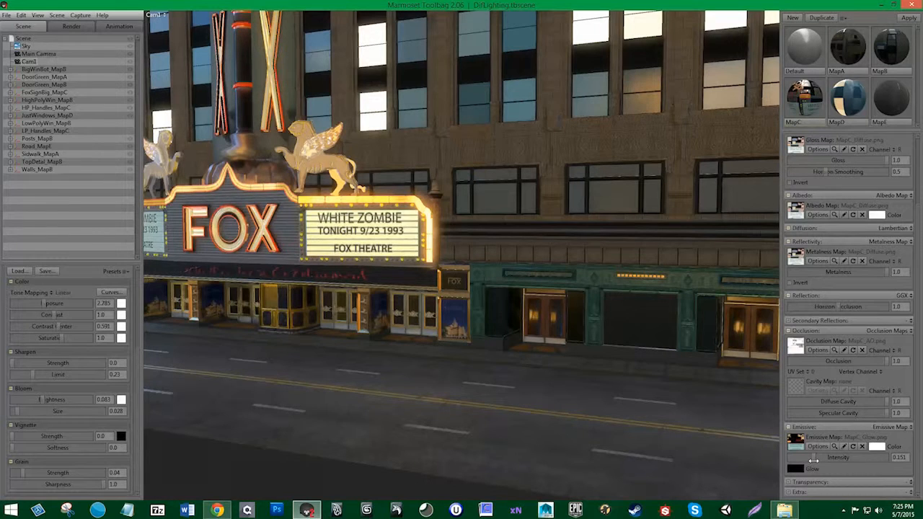
click(883, 447)
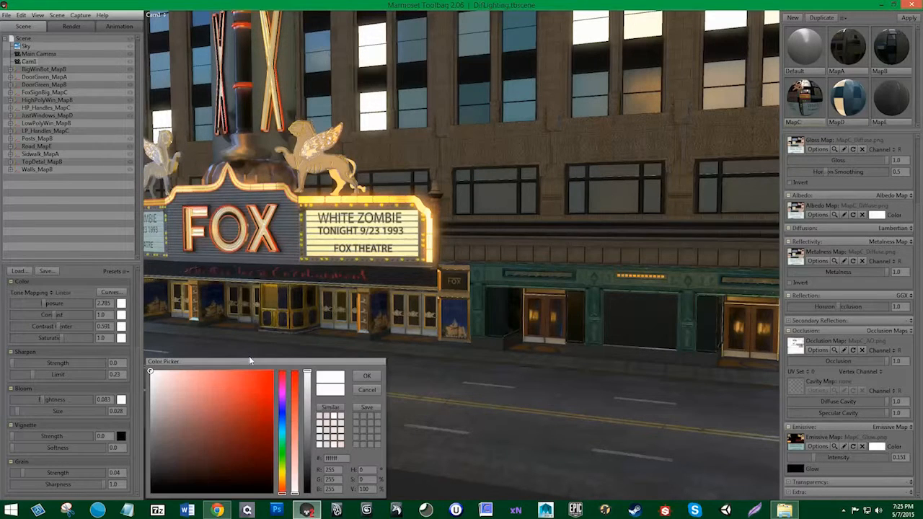
drag(203, 376, 163, 370)
click(281, 491)
click(282, 491)
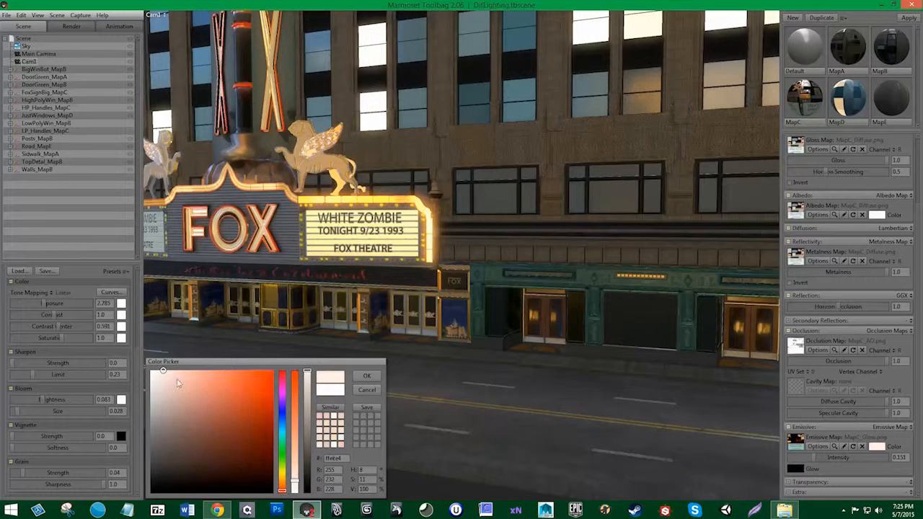
click(365, 378)
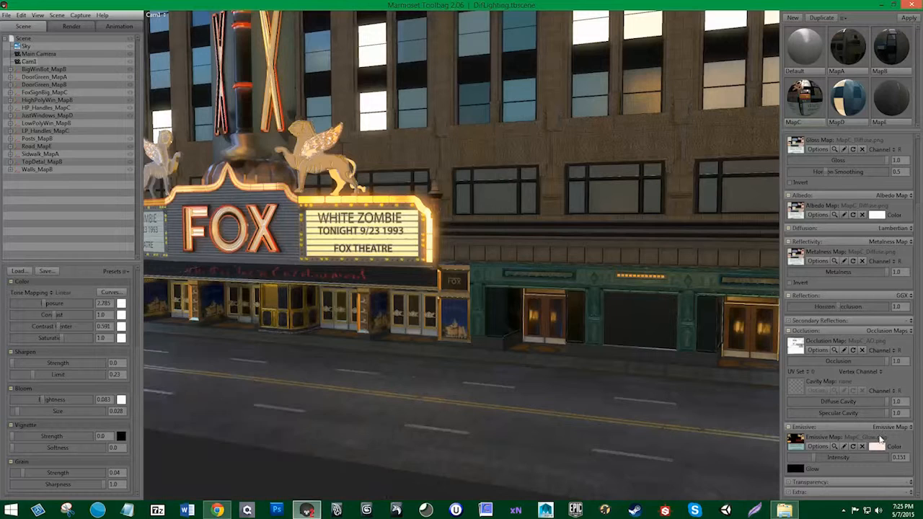
mouse_move(822, 459)
mouse_down()
mouse_move(900, 457)
mouse_move(767, 467)
mouse_move(814, 462)
mouse_up()
Try inverting the MapA material's gloss map while viewing the entrance, and turn the inversion back off
drag(374, 342, 427, 370)
scroll(455, 372, up, 5)
middle_drag(460, 374, 467, 365)
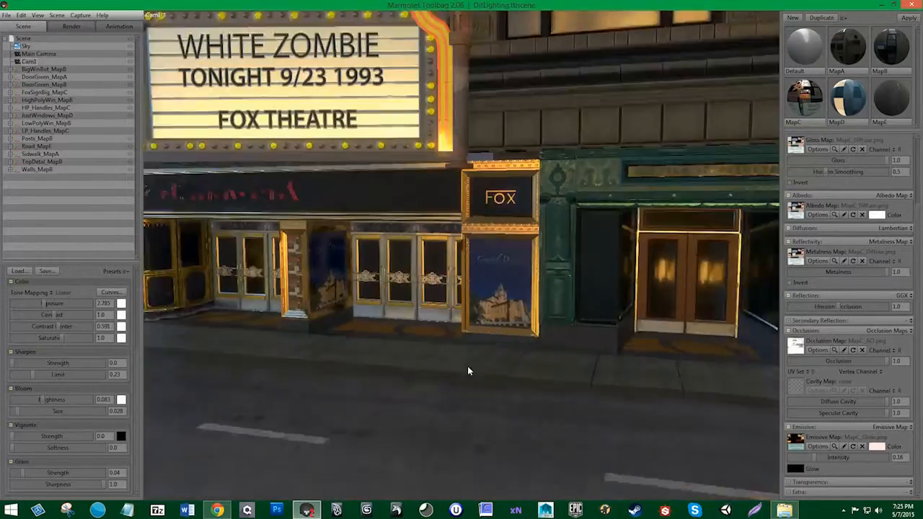
scroll(468, 366, up, 2)
drag(670, 273, 643, 252)
click(857, 55)
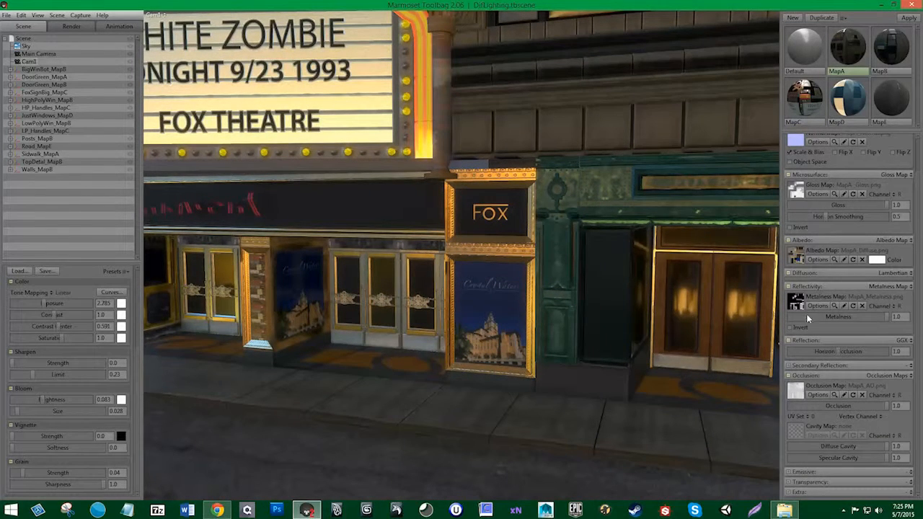
click(799, 228)
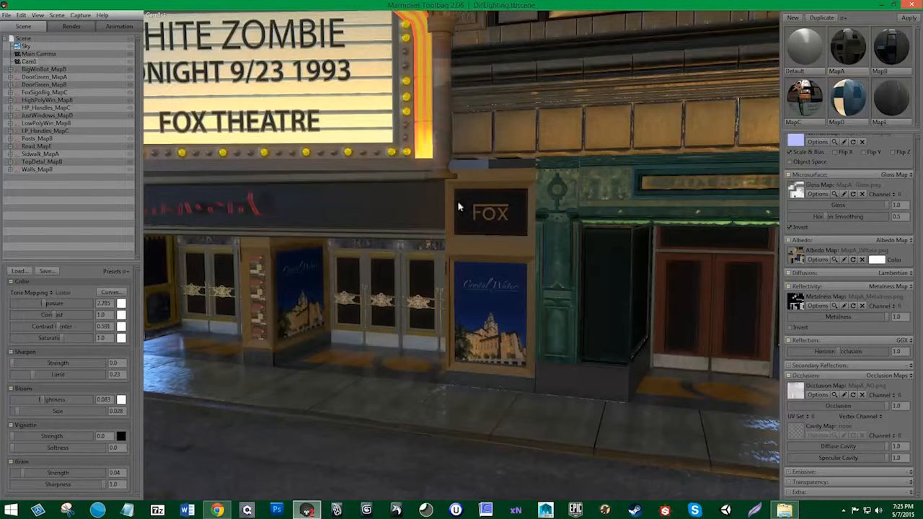
click(801, 226)
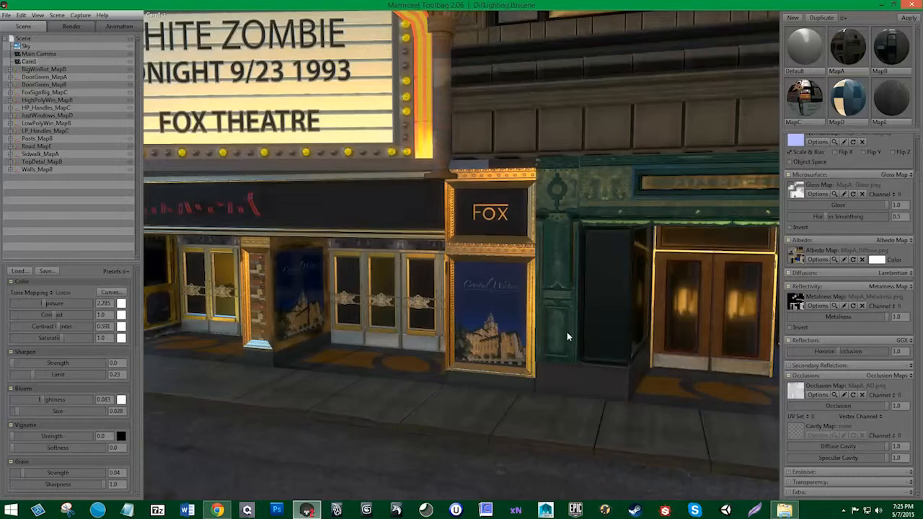
Examine the marquee, the entrance doors, the poster pillar and the green storefront from close and wider views
drag(566, 333, 560, 336)
right_drag(559, 336, 545, 275)
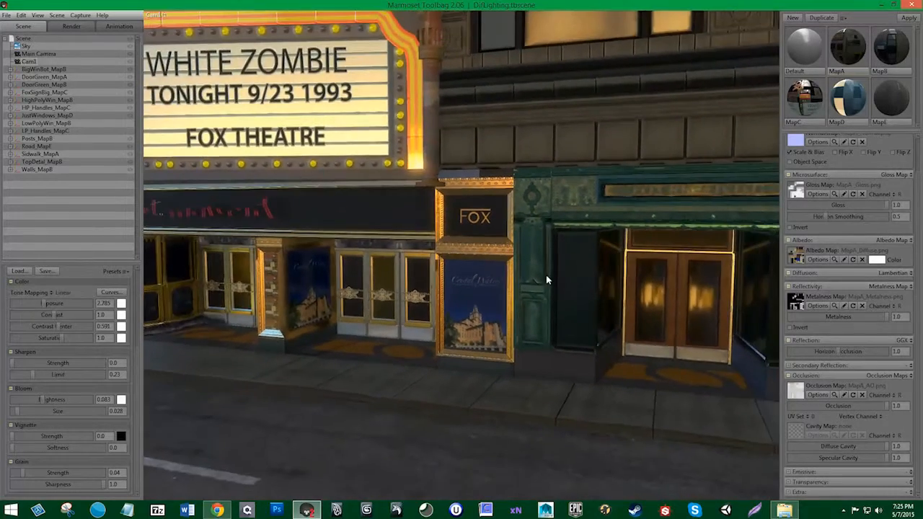
middle_drag(546, 275, 553, 286)
drag(552, 285, 548, 300)
middle_drag(547, 300, 551, 300)
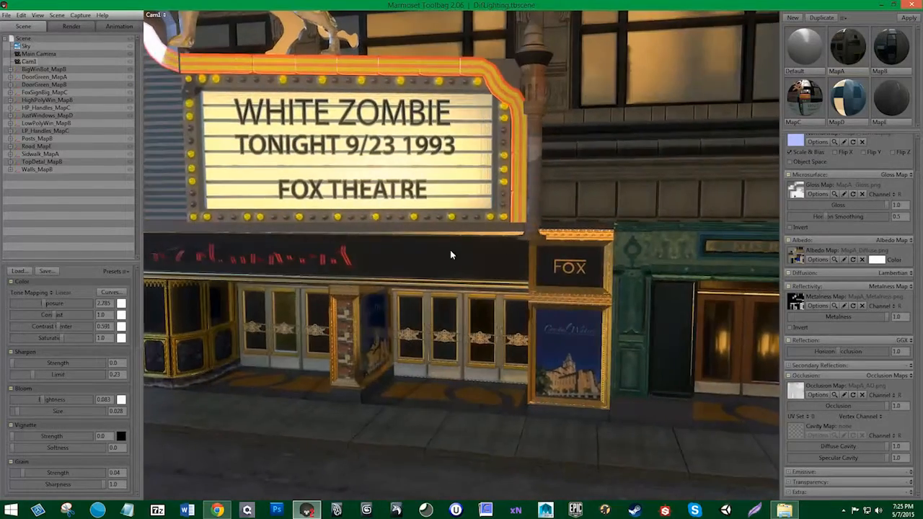
right_drag(450, 250, 459, 269)
middle_drag(463, 244, 470, 254)
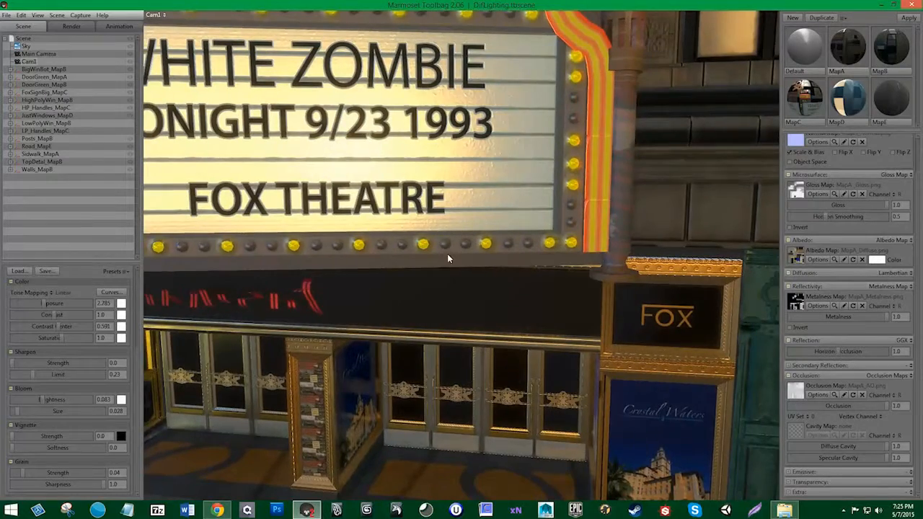
drag(447, 254, 422, 303)
middle_drag(422, 303, 420, 300)
mouse_move(420, 300)
right_down()
mouse_move(413, 279)
mouse_move(424, 297)
right_up()
drag(424, 297, 418, 311)
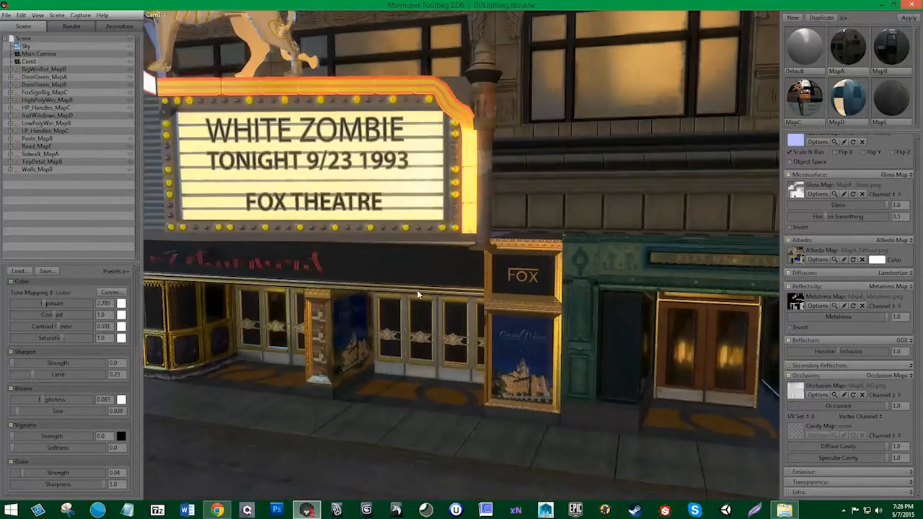
right_drag(418, 311, 408, 301)
drag(408, 301, 414, 310)
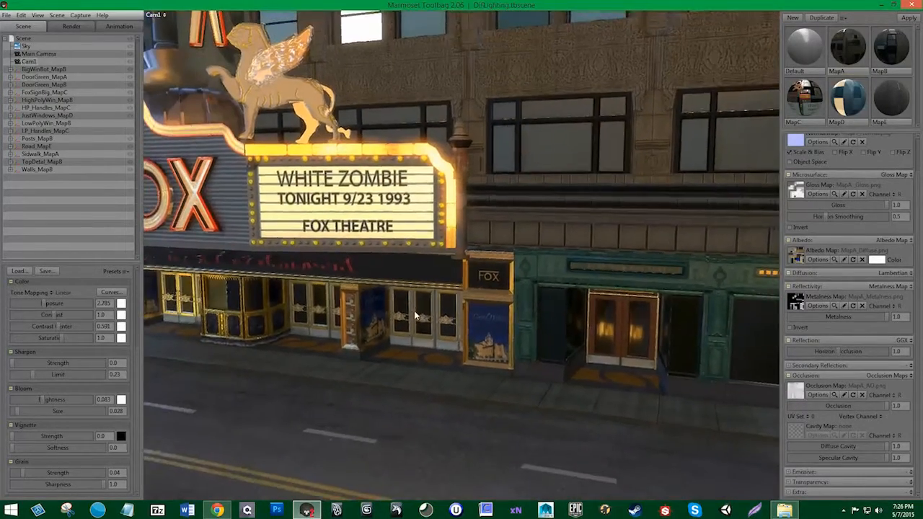
middle_drag(414, 310, 413, 304)
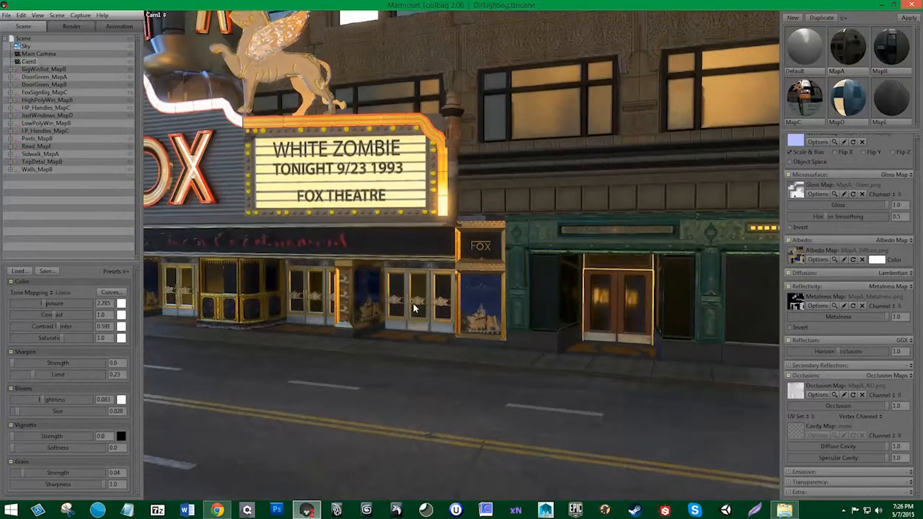
right_drag(413, 304, 409, 296)
View the theatre facade with the side panels hidden, and bring the panels back
key(ctrl+space)
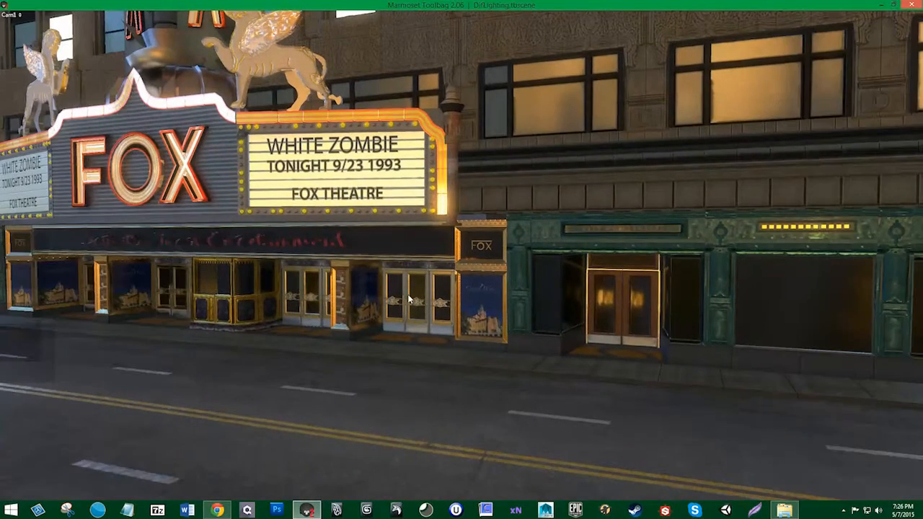
middle_drag(413, 318, 419, 311)
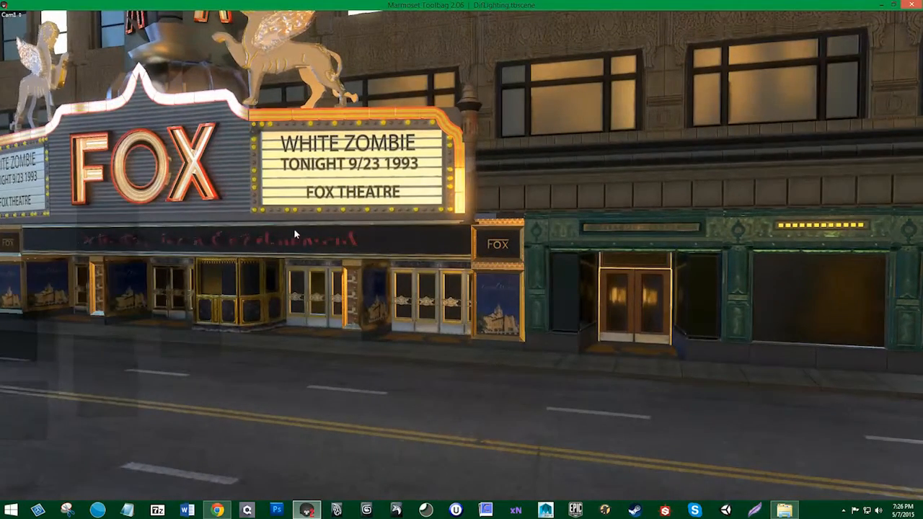
key(ctrl+space)
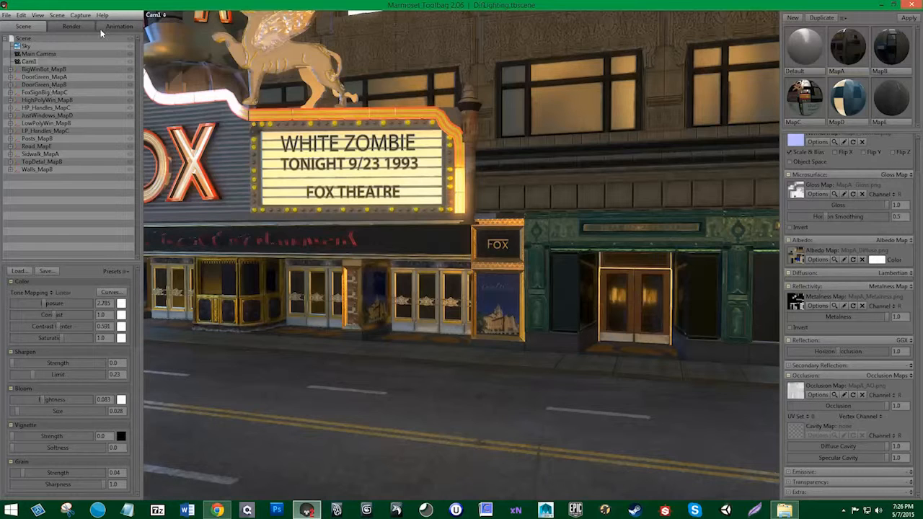
Add a new light to the scene as a shadow-casting Directional light with brightness about 0.099
click(57, 16)
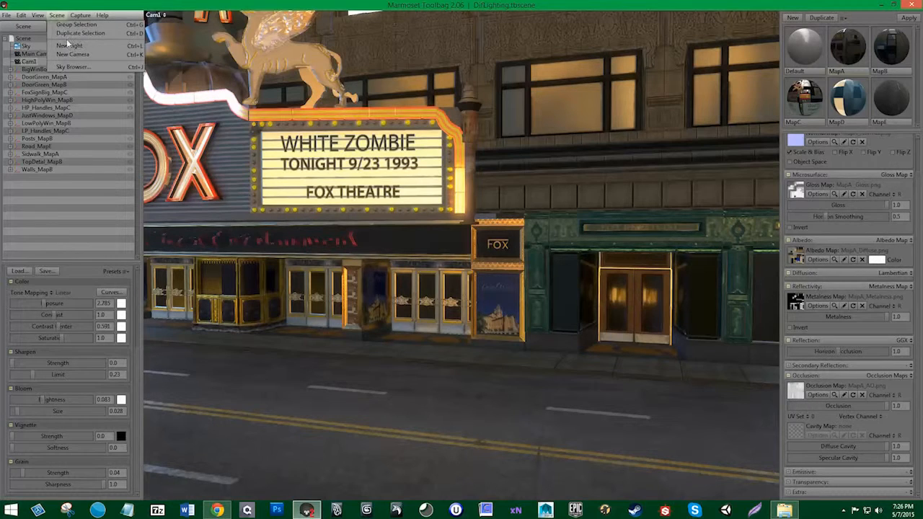
click(67, 44)
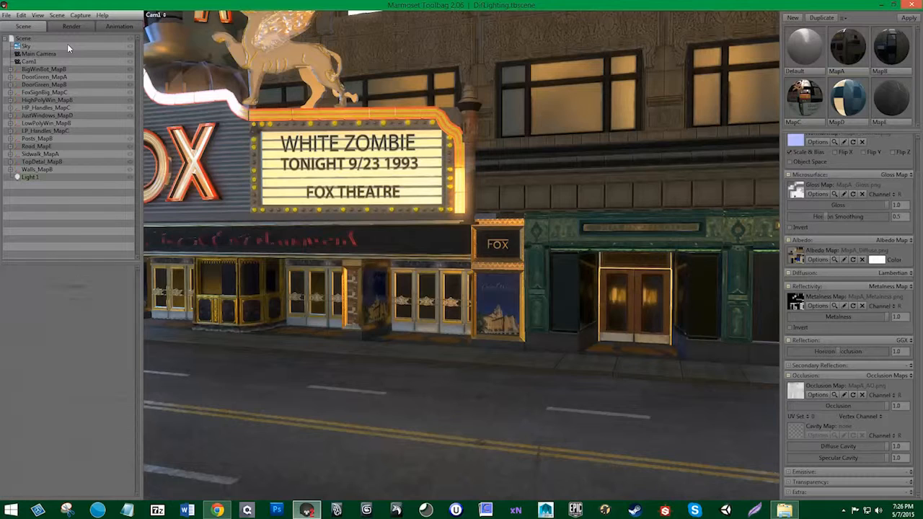
click(28, 177)
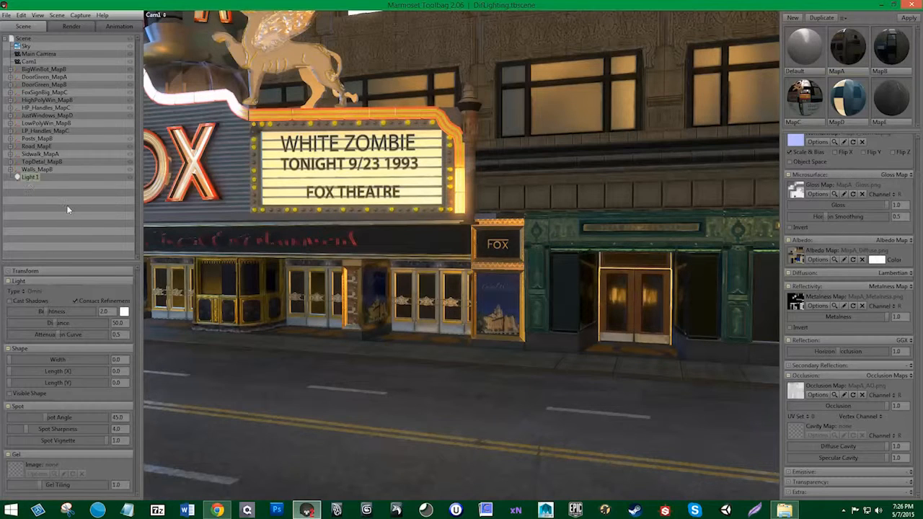
click(23, 292)
click(36, 294)
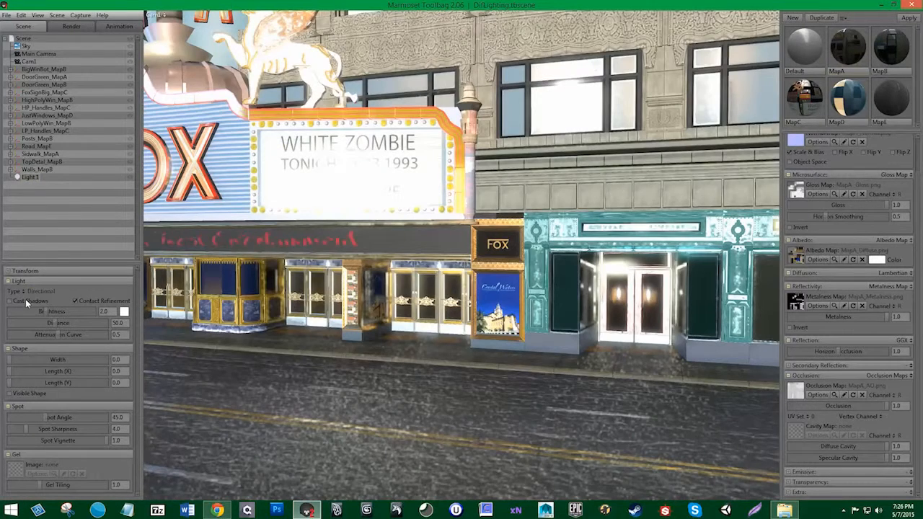
click(25, 300)
drag(52, 311, 29, 311)
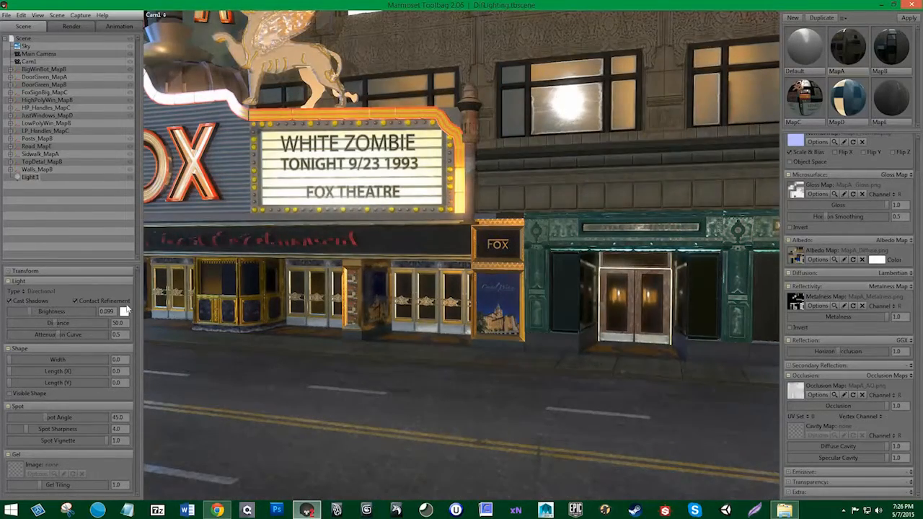
Raise the directional light above street level and adjust its placement in front of the theatre
alt+right_drag(232, 314, 216, 241)
alt+drag(252, 264, 281, 299)
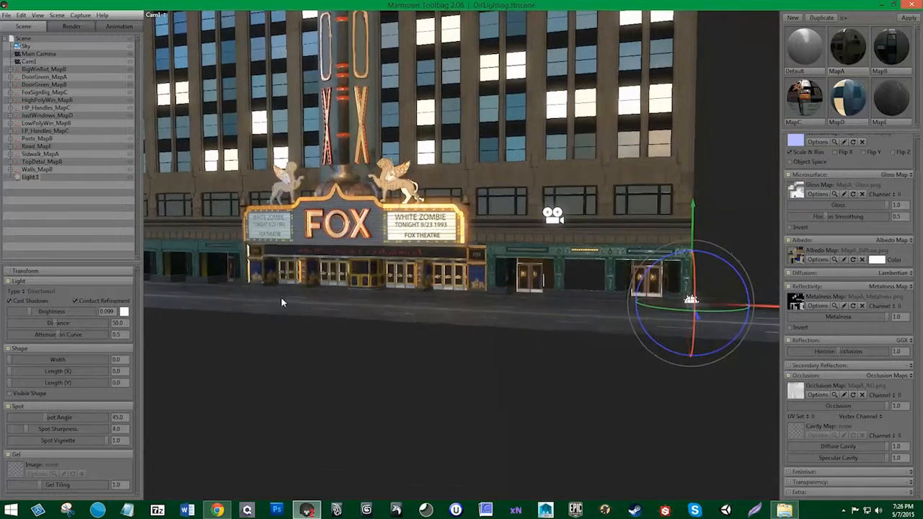
drag(693, 235, 696, 90)
alt+drag(718, 175, 609, 311)
drag(573, 178, 281, 211)
mouse_move(188, 215)
mouse_down()
mouse_move(176, 235)
mouse_move(171, 275)
mouse_move(188, 164)
mouse_move(227, 261)
mouse_move(261, 278)
mouse_move(193, 263)
mouse_move(322, 300)
mouse_move(446, 224)
mouse_up()
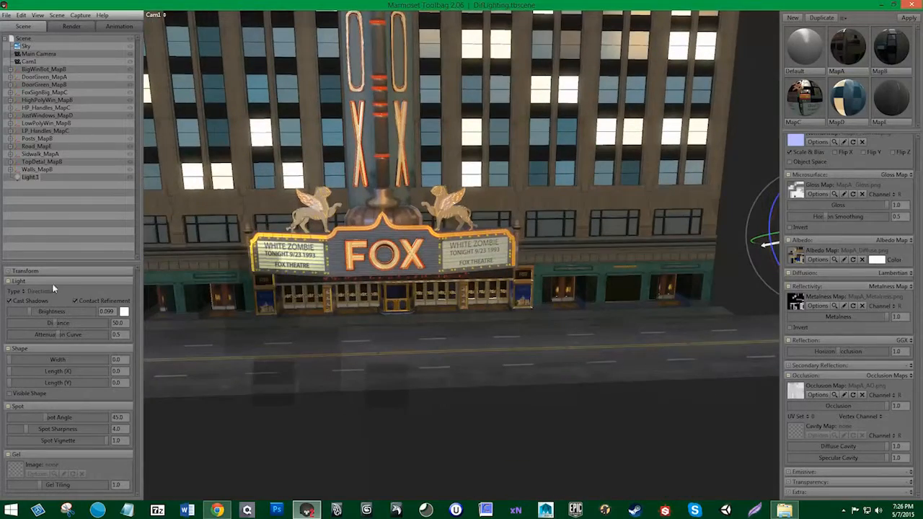
Set the directional light's brightness to about 0.541 and move the light farther out along its blue axis
drag(30, 311, 41, 312)
alt+drag(303, 296, 402, 287)
drag(46, 311, 38, 310)
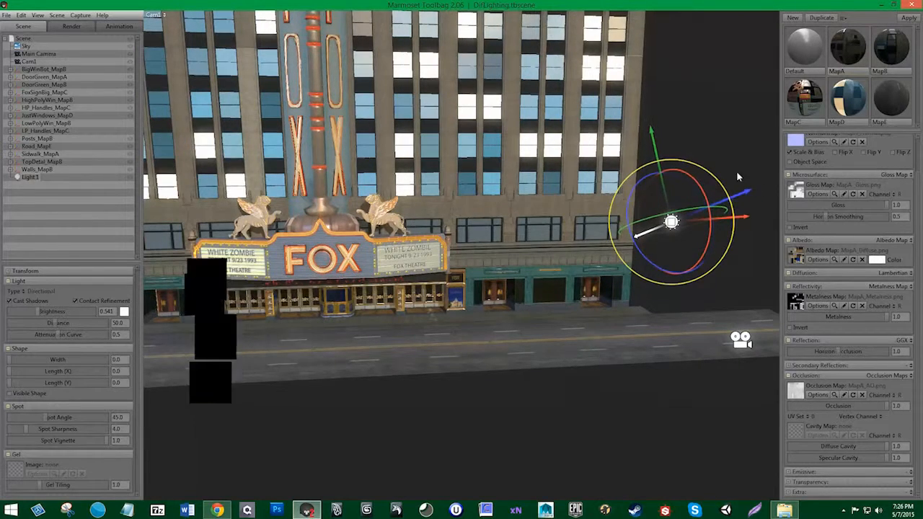
drag(747, 200, 917, 33)
Set the directional light's brightness to about 1.102 while viewing the street-level storefronts up close
alt+drag(580, 266, 569, 249)
scroll(413, 250, up, 4)
alt+drag(413, 250, 442, 244)
scroll(442, 244, up, 3)
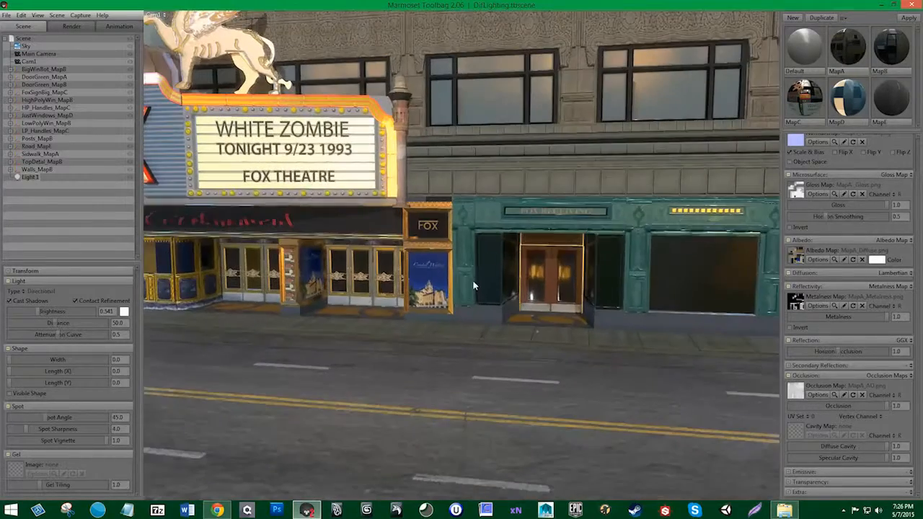
drag(33, 312, 139, 323)
Tint the directional light a pale yellowish white, about RGB 225, 225, 216, and compare the scene with shadow casting off and on
click(123, 311)
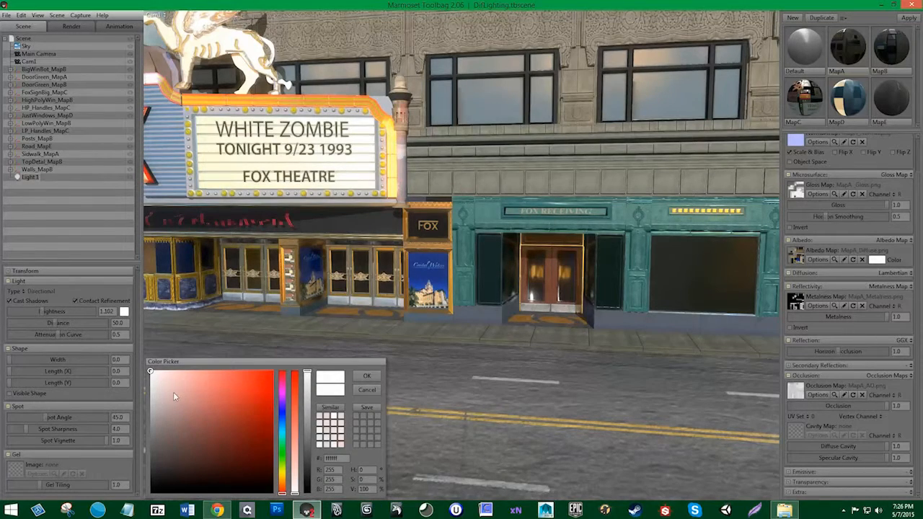
drag(173, 393, 167, 398)
drag(282, 492, 281, 481)
drag(163, 419, 151, 397)
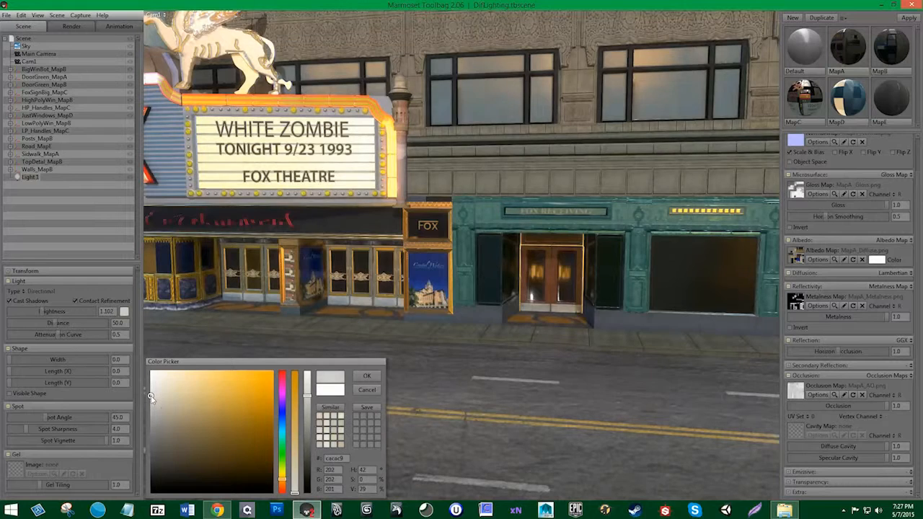
drag(284, 478, 282, 476)
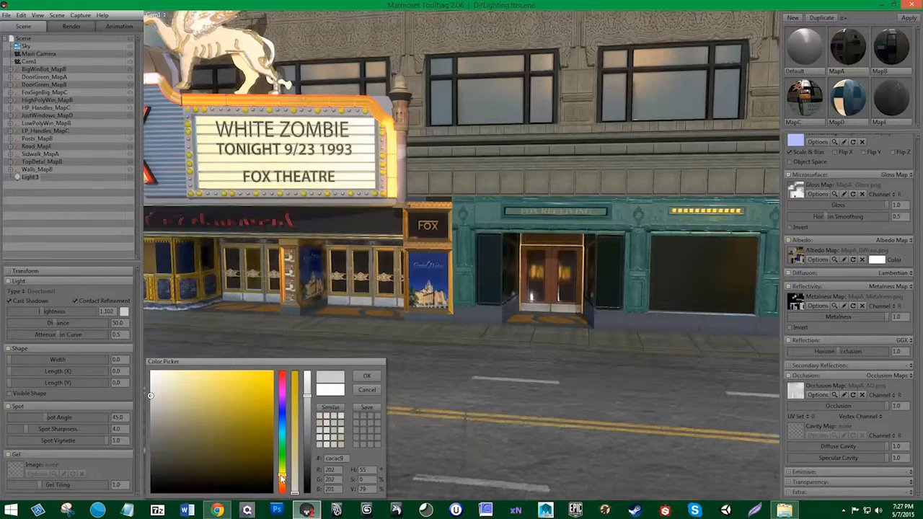
click(150, 399)
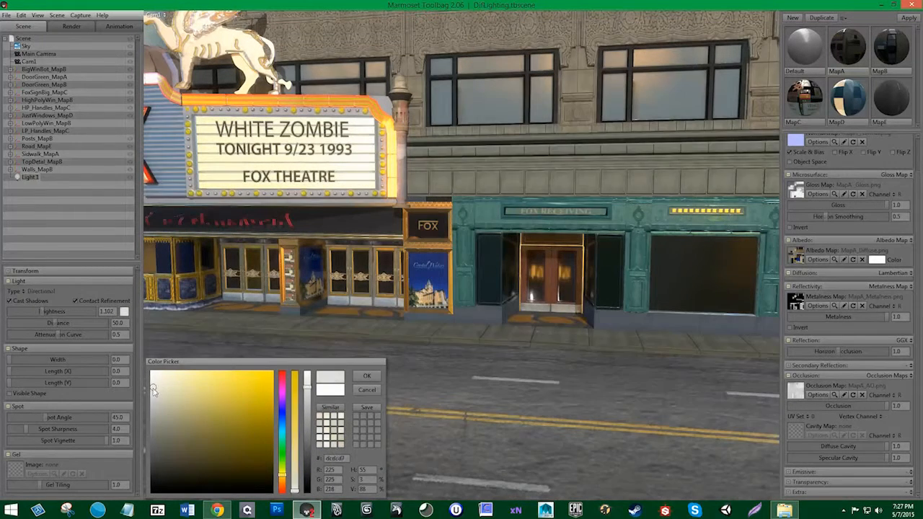
click(366, 377)
click(27, 301)
click(28, 301)
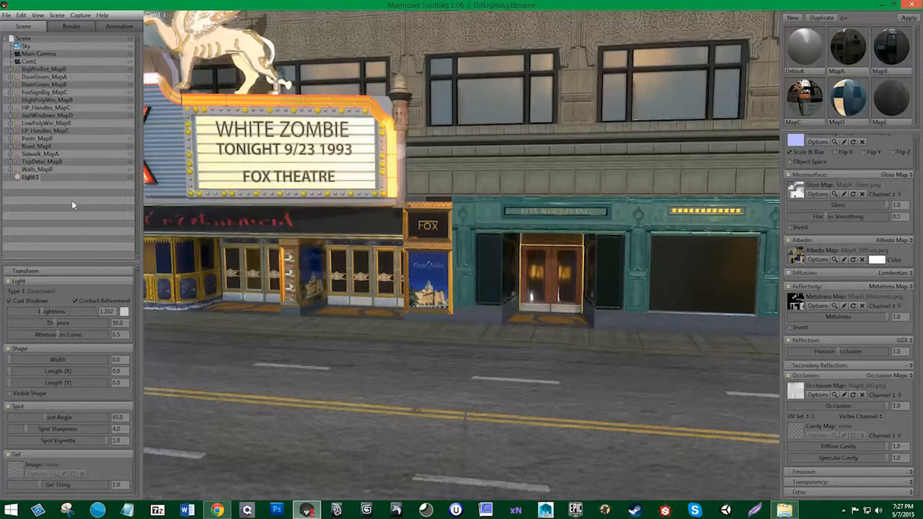
Compare the render with local reflections off and on, and set ambient occlusion strength to about 9.109 and size to about 0.087
click(70, 26)
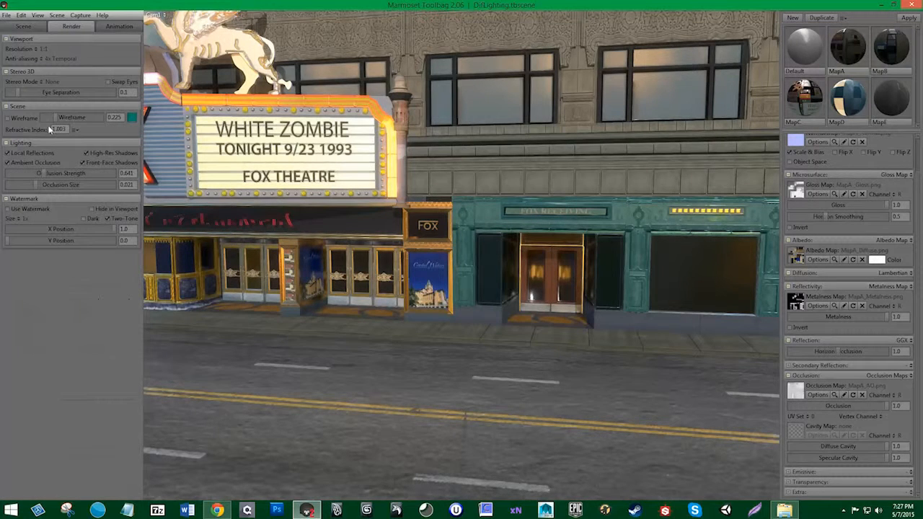
click(21, 153)
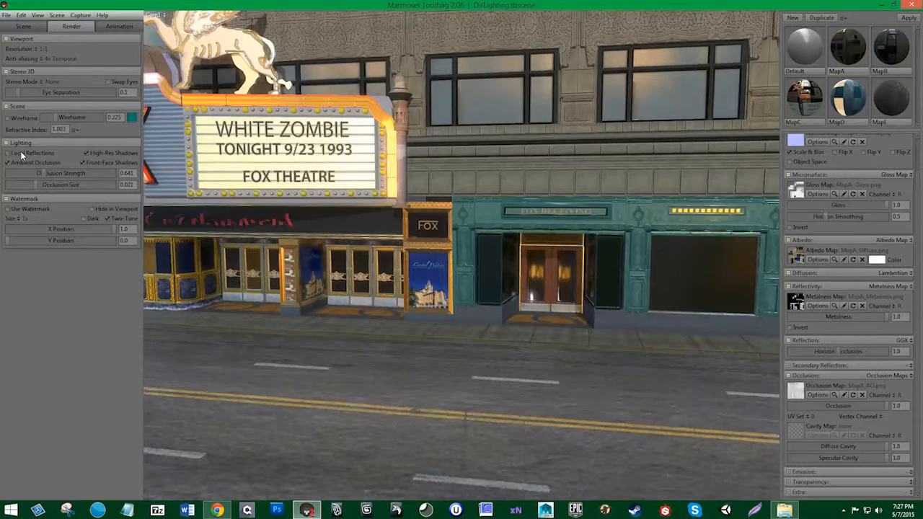
click(21, 152)
drag(52, 174, 66, 186)
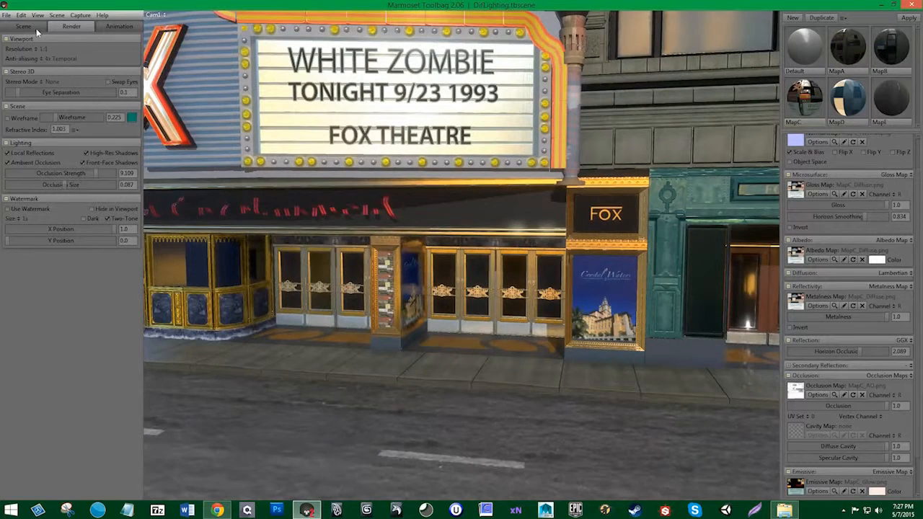
Enable lens flare on Cam1 with strength about 8.21 and threshold about 0.736
click(36, 27)
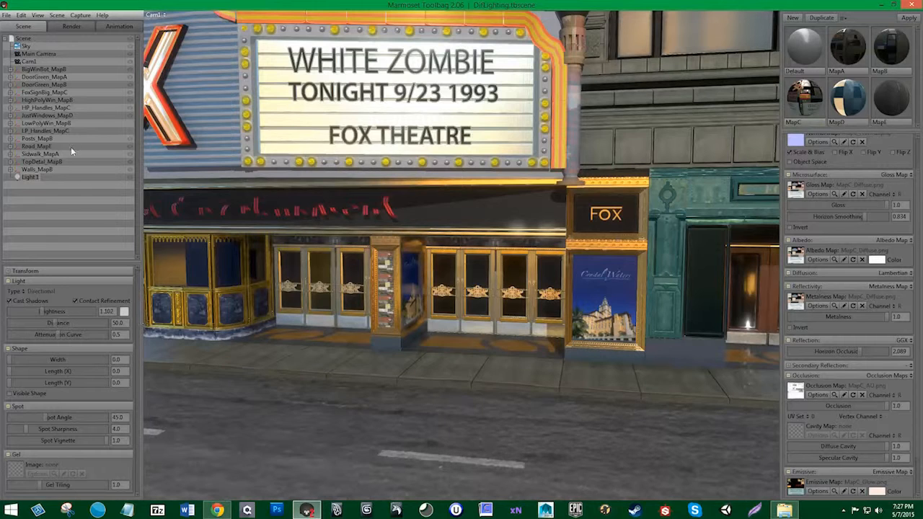
click(29, 62)
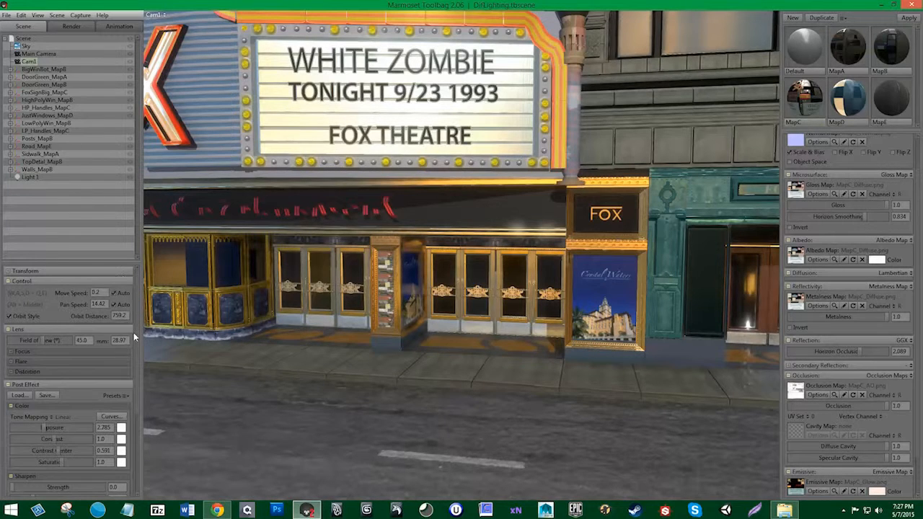
scroll(137, 369, down, 3)
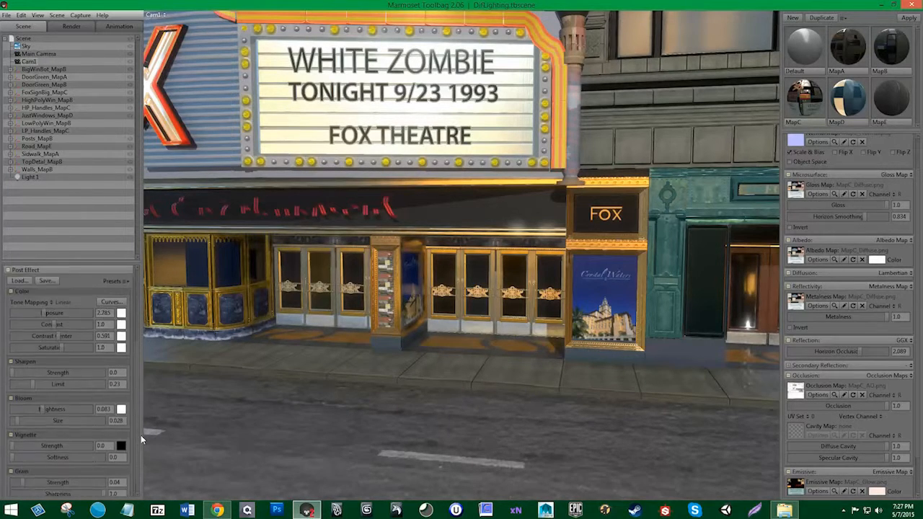
scroll(136, 388, up, 3)
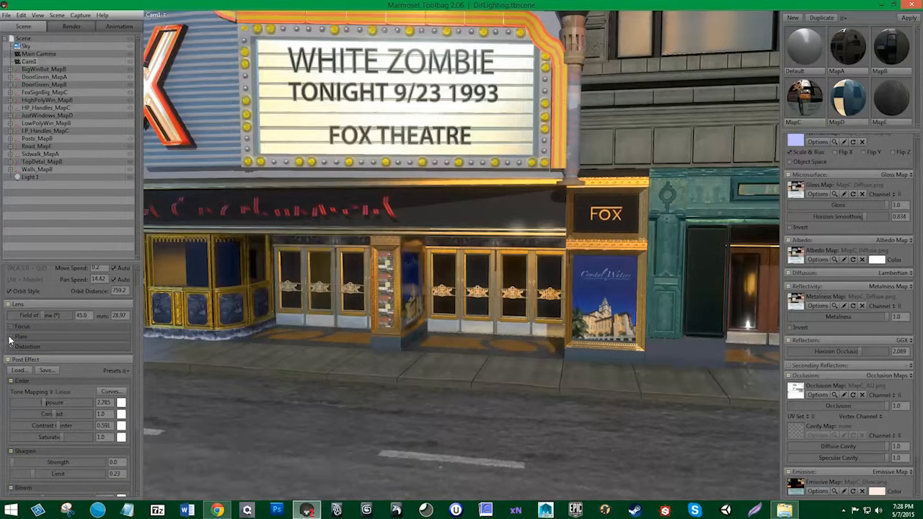
click(11, 337)
drag(62, 348, 87, 348)
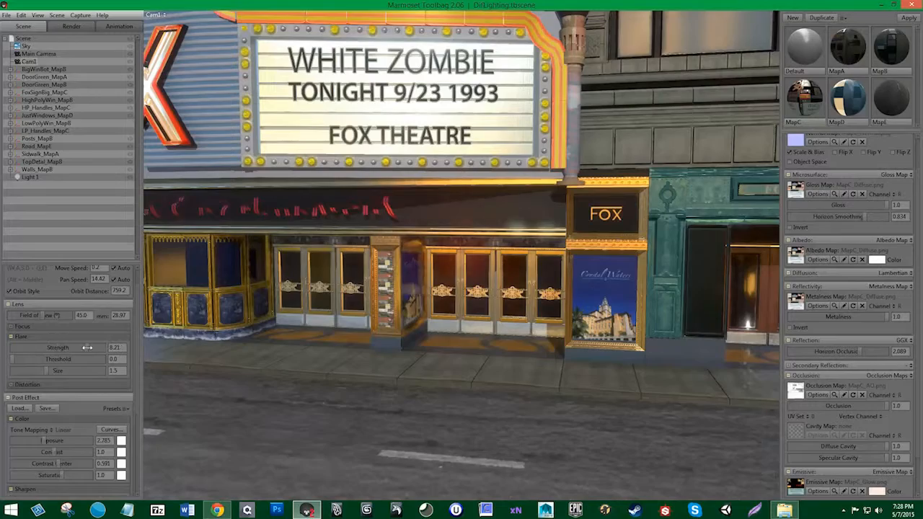
mouse_move(31, 359)
mouse_down()
mouse_move(90, 359)
mouse_move(19, 359)
mouse_up()
Try a flare strength of about 6.842, threshold 3.789 and size 2.105, checking the marquee from several angles
alt+drag(367, 353, 378, 314)
scroll(317, 359, down, 4)
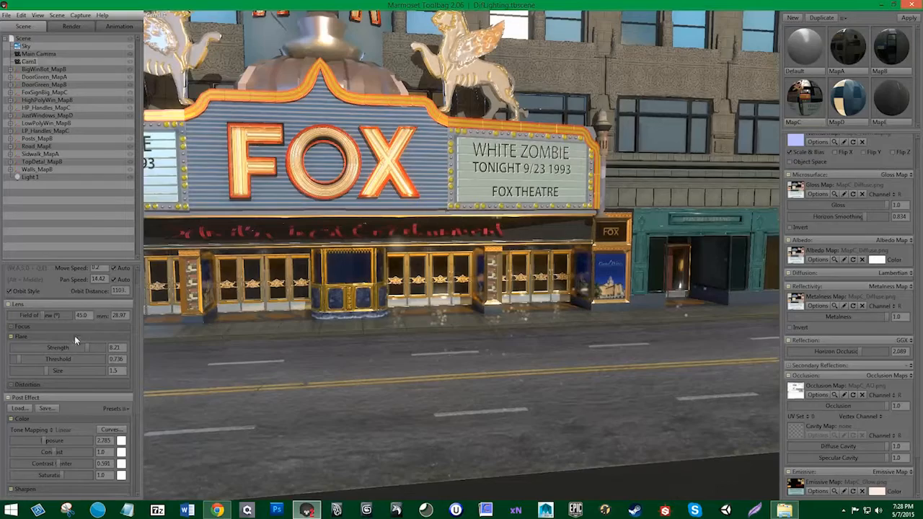
drag(54, 369, 39, 348)
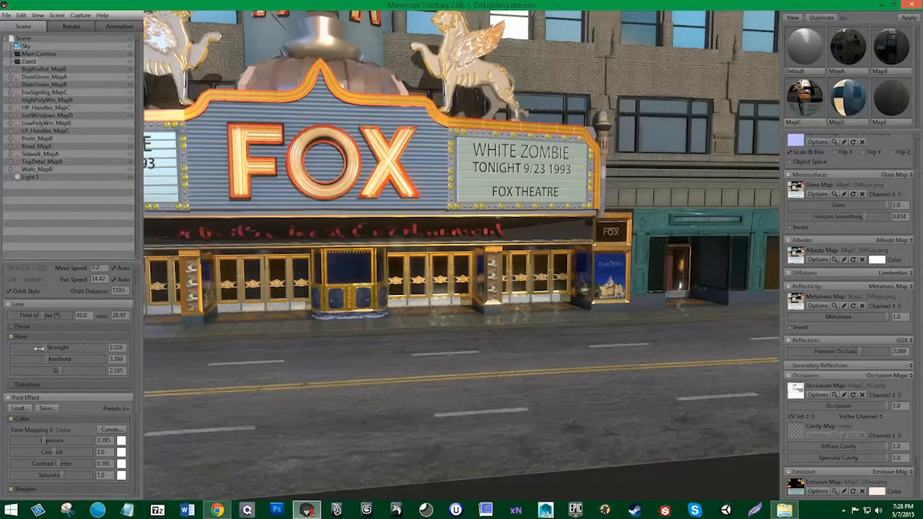
alt+drag(241, 346, 206, 339)
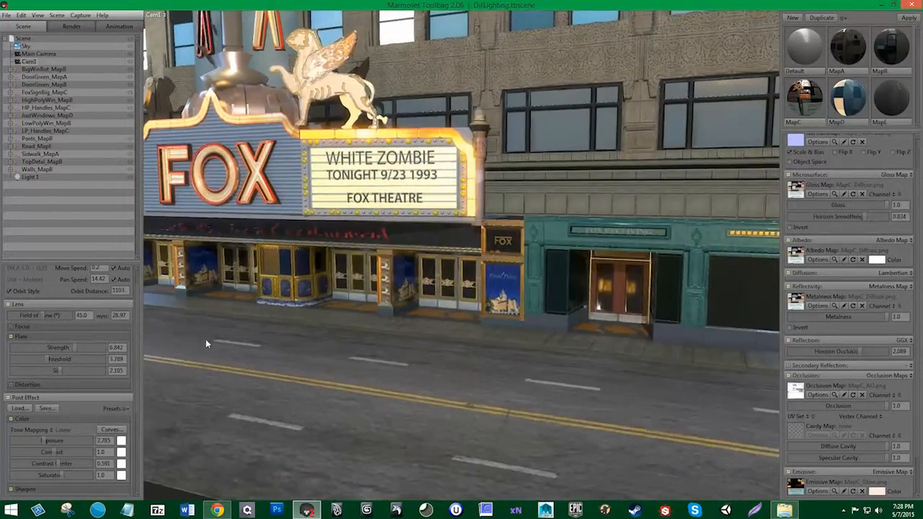
alt+middle_drag(206, 339, 269, 318)
alt+drag(269, 317, 303, 320)
scroll(221, 311, up, 2)
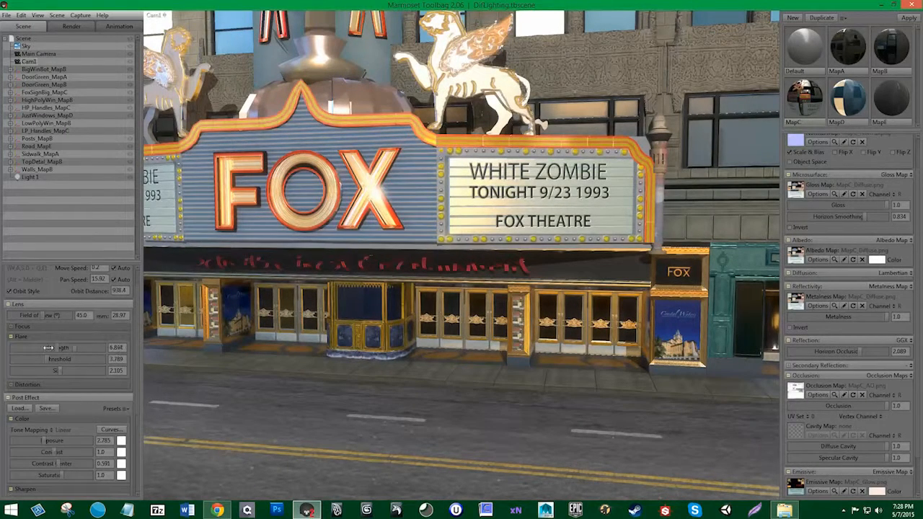
Refine Cam1's lens flare to strength about 4.263, threshold about 2.315 and size about 0.084
mouse_move(48, 348)
mouse_down()
mouse_move(81, 350)
mouse_move(36, 358)
mouse_up()
drag(54, 370, 12, 371)
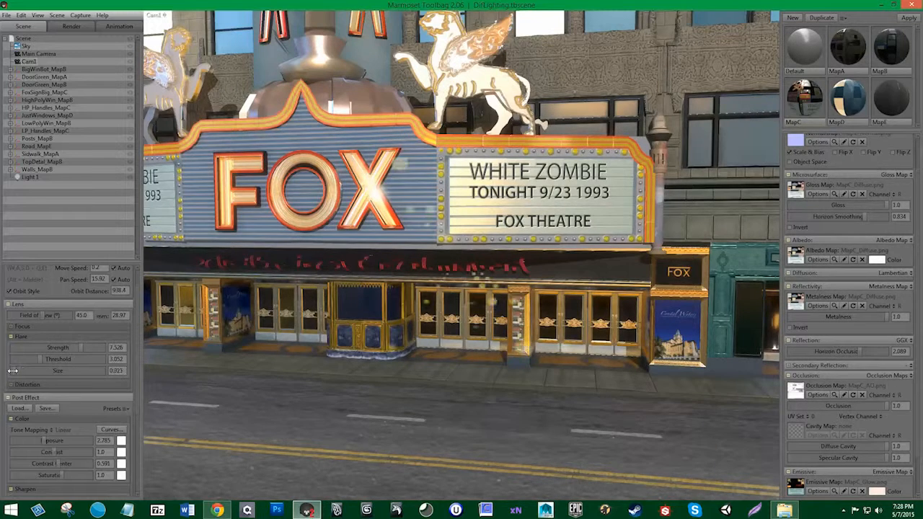
mouse_move(14, 370)
mouse_down()
mouse_move(85, 359)
mouse_move(3, 364)
mouse_up()
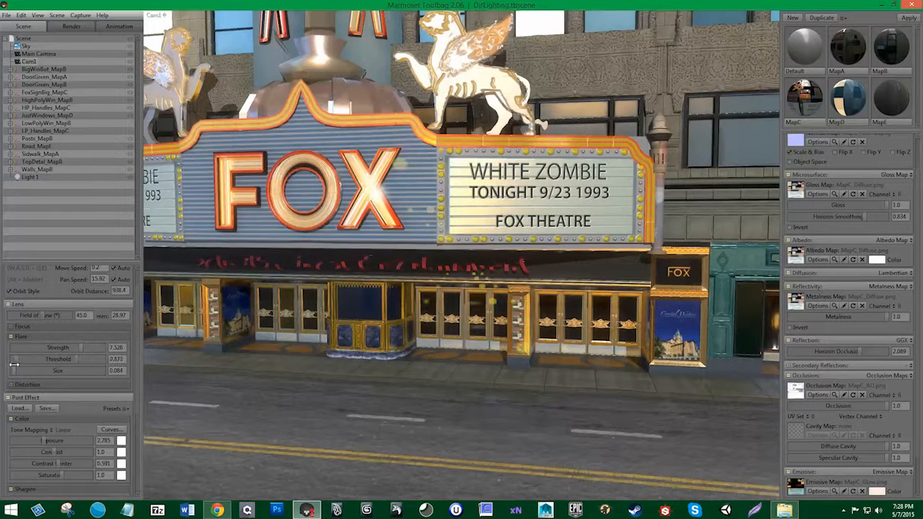
drag(78, 349, 21, 361)
alt+drag(339, 366, 337, 366)
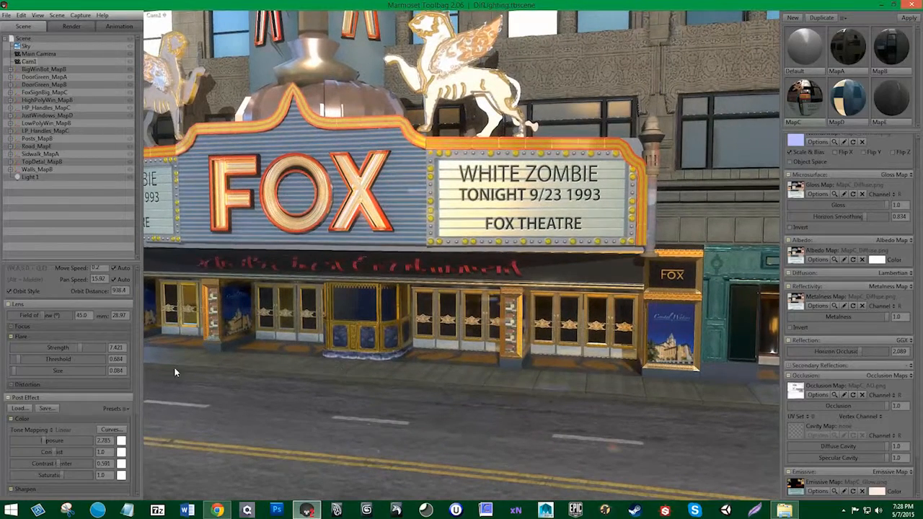
drag(67, 349, 45, 353)
Enable depth of field with sticky focus, focus distance 680.5, near blur 0, far blur 6.404, bokeh size 1.643 and swirl vignette 0.41, and adjust aperture rotation
click(11, 328)
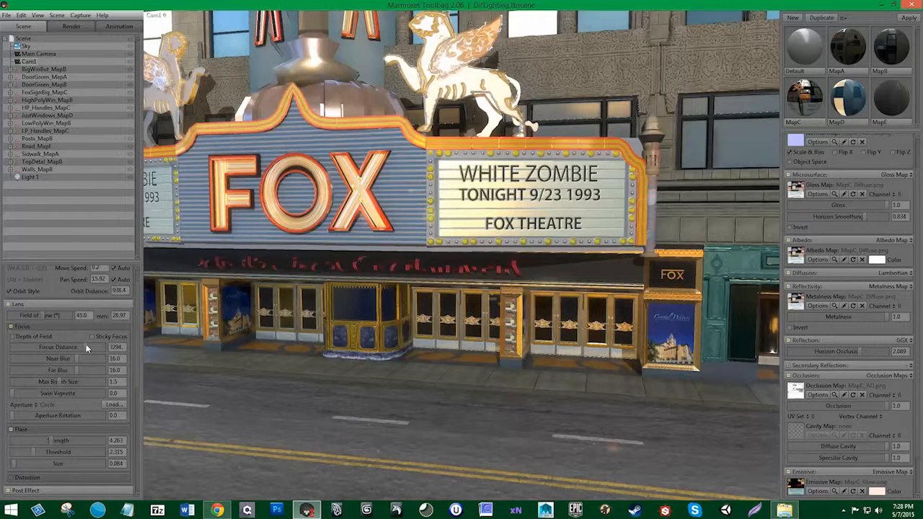
click(54, 338)
click(93, 335)
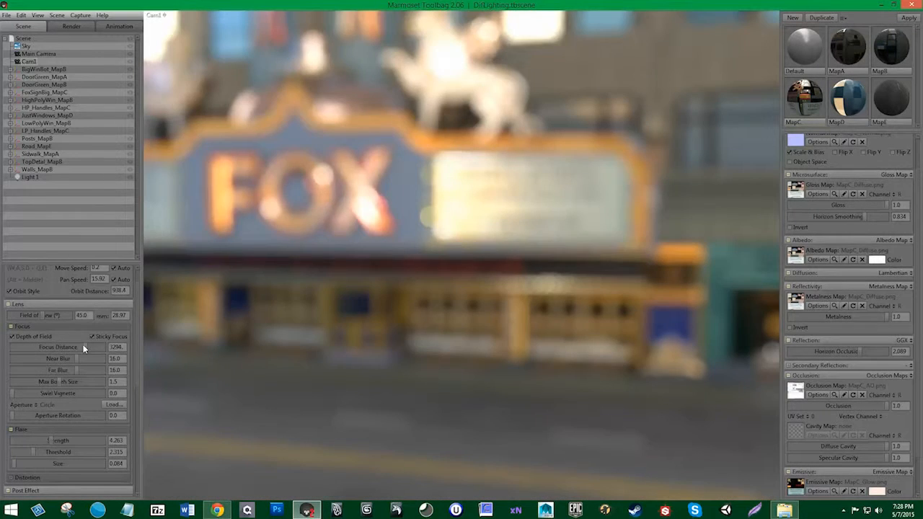
mouse_move(27, 346)
mouse_down()
mouse_move(9, 346)
mouse_move(65, 347)
mouse_move(16, 360)
mouse_up()
drag(78, 369, 46, 415)
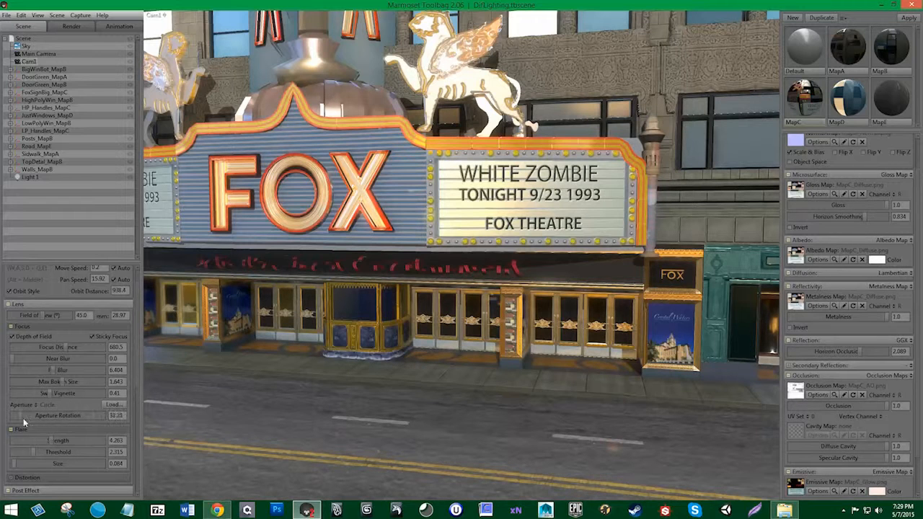
Set Cam1's sharpen strength to about 0.567, vignette strength 0.575 with softness 0.486, and bloom brightness 0.243 with size 0.015
scroll(129, 415, down, 5)
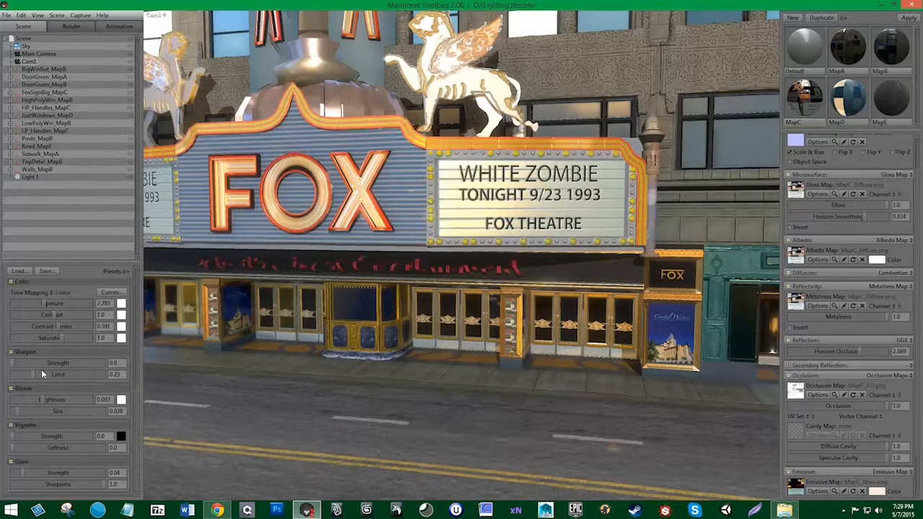
drag(23, 363, 45, 363)
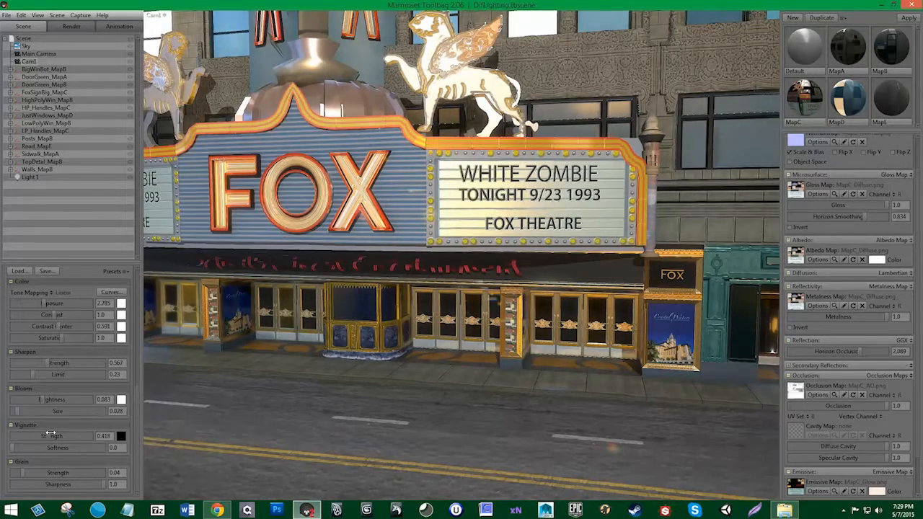
mouse_move(22, 437)
mouse_down()
mouse_move(49, 447)
mouse_move(61, 437)
mouse_move(34, 449)
mouse_up()
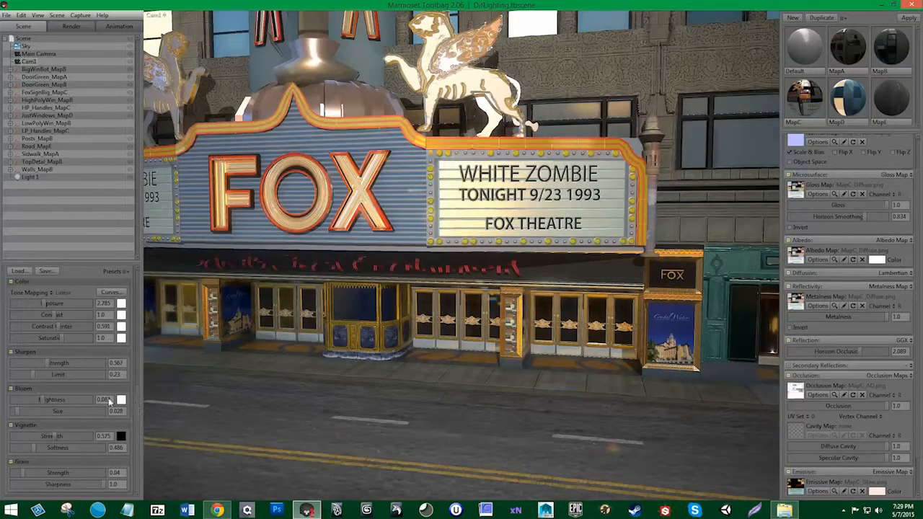
drag(61, 404, 16, 416)
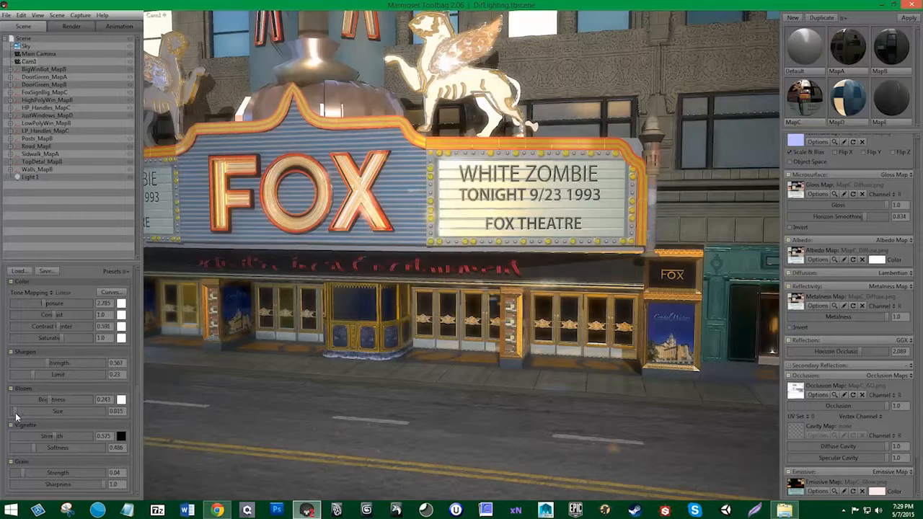
Compare the theatre facade with the directional light hidden and shown, and inspect the marquee up close
click(38, 175)
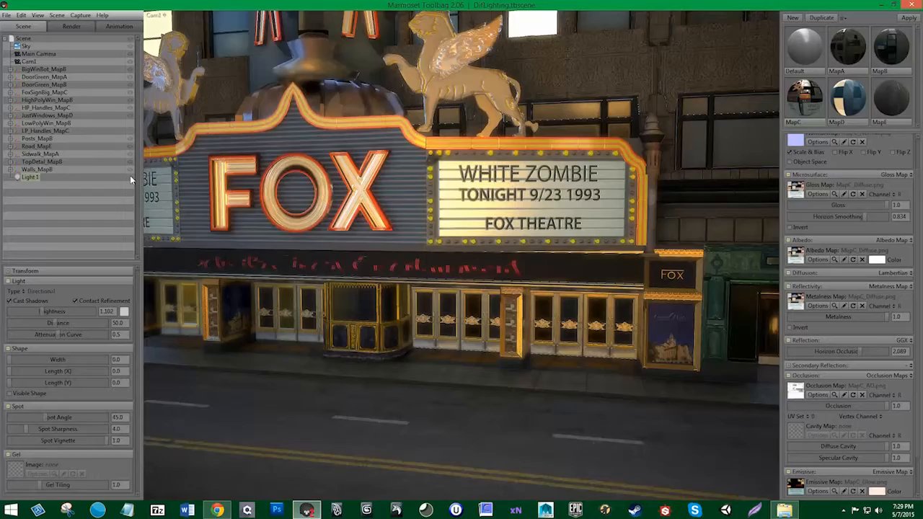
click(130, 177)
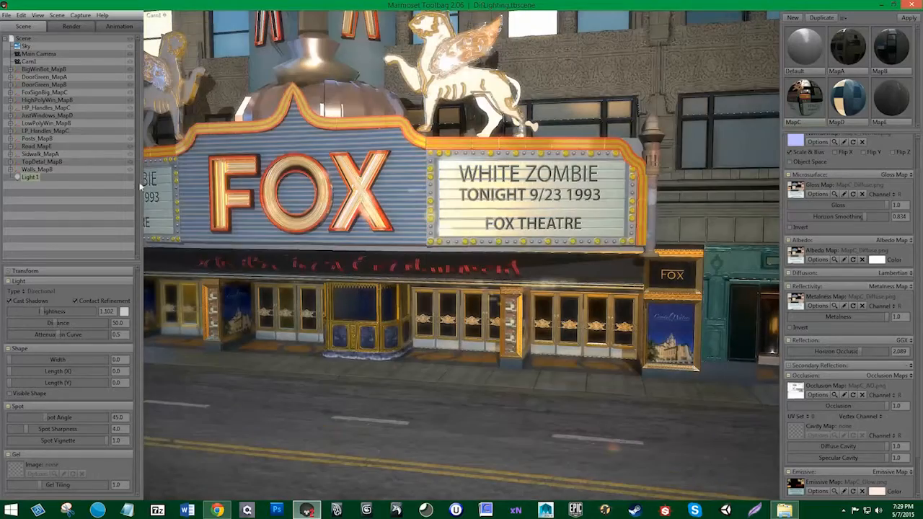
mouse_move(359, 327)
mouse_down()
mouse_move(346, 328)
mouse_move(362, 314)
mouse_up()
scroll(363, 316, up, 3)
middle_drag(363, 325, 363, 315)
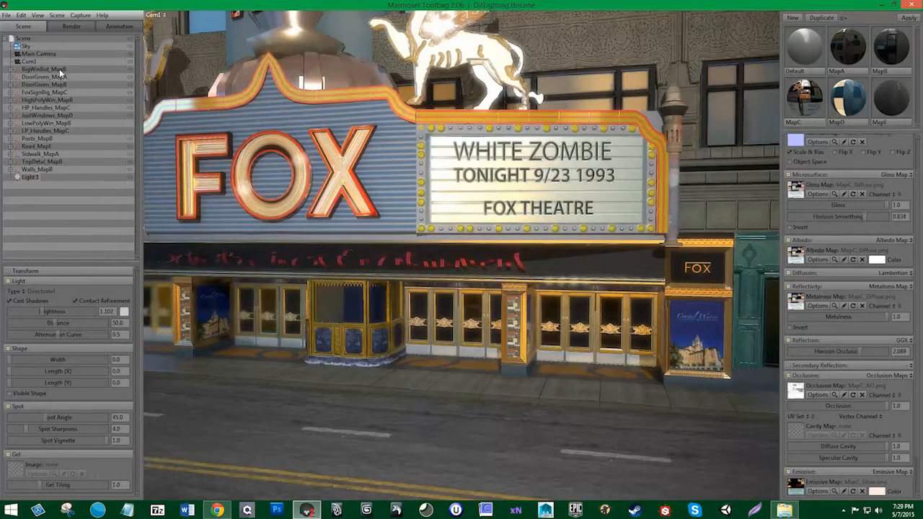
Try the Sky's presets from Desert Road and Castle Sunset through Forest Path, Garage and Grace Cathedral to Hedge Row on the theatre
click(26, 46)
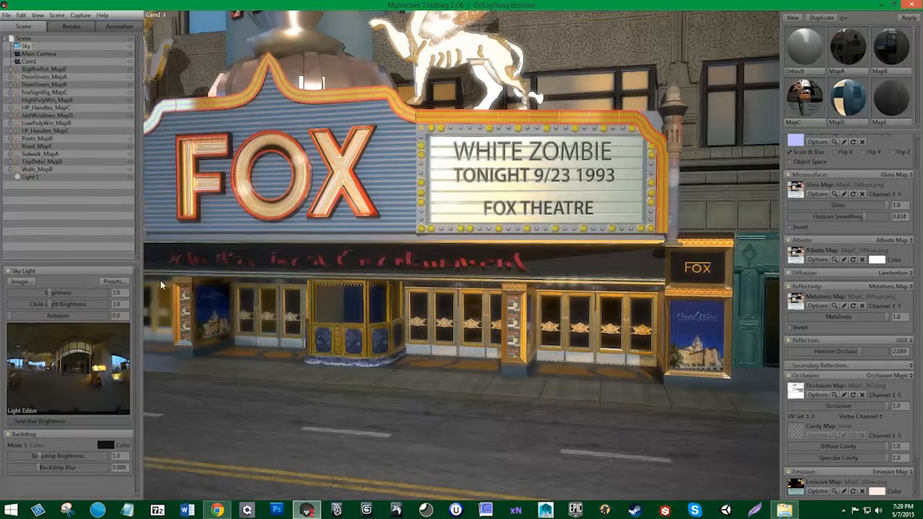
key(Tab)
key(Tab)
click(113, 282)
click(296, 352)
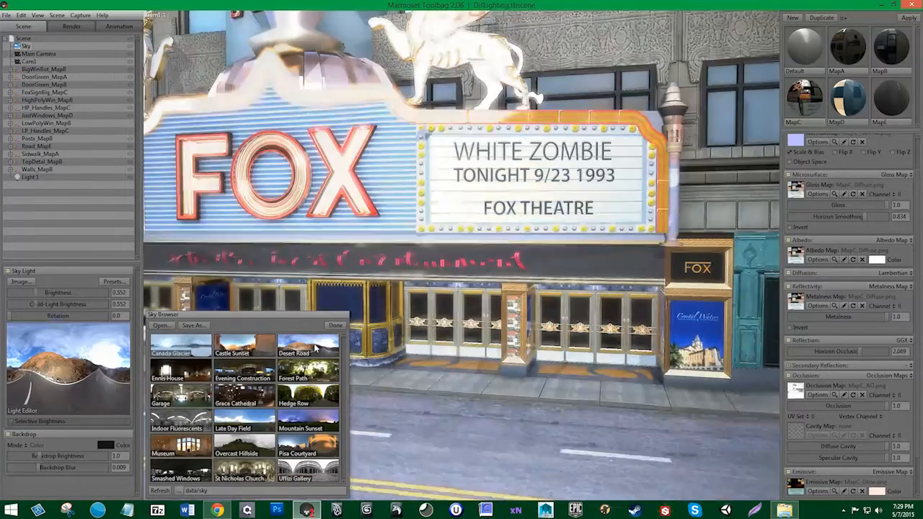
click(256, 342)
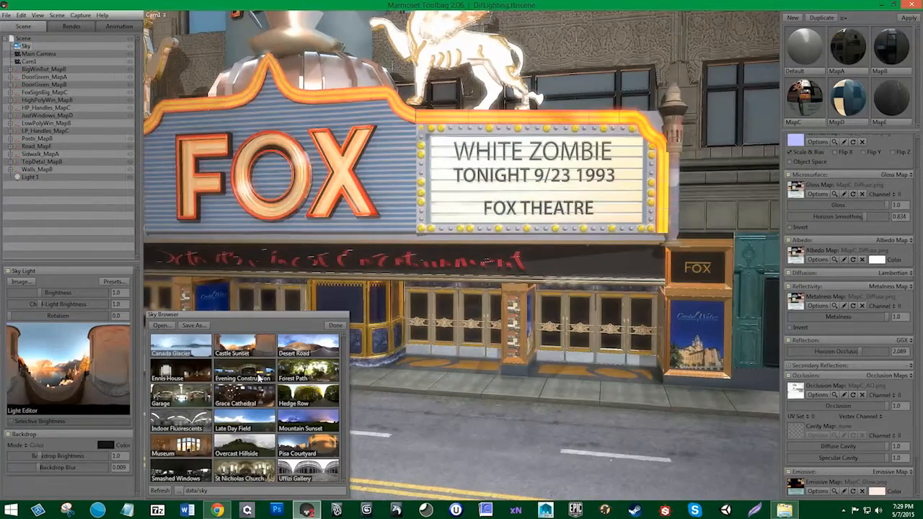
click(198, 377)
click(178, 401)
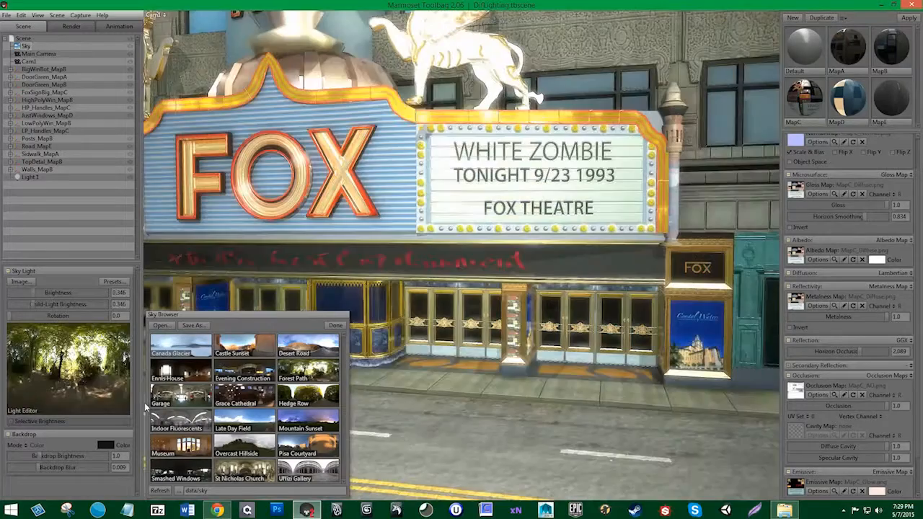
click(195, 401)
click(265, 399)
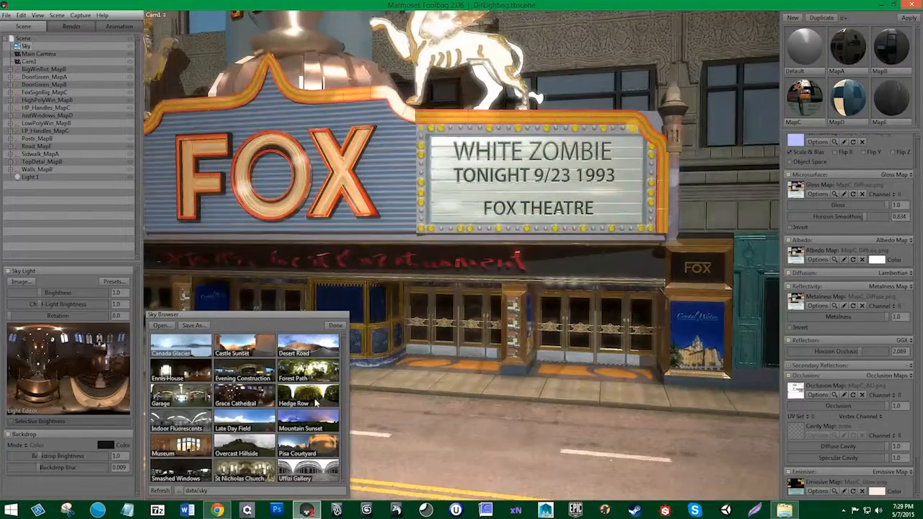
click(315, 403)
Try the sky presets Indoor Fluorescents, Late Day Field, Mountain Sunset, Museum, Overcast Hillside, Pisa Courtyard, Smashed Windows, St Nicholas Church and Uffizi Gallery
click(183, 421)
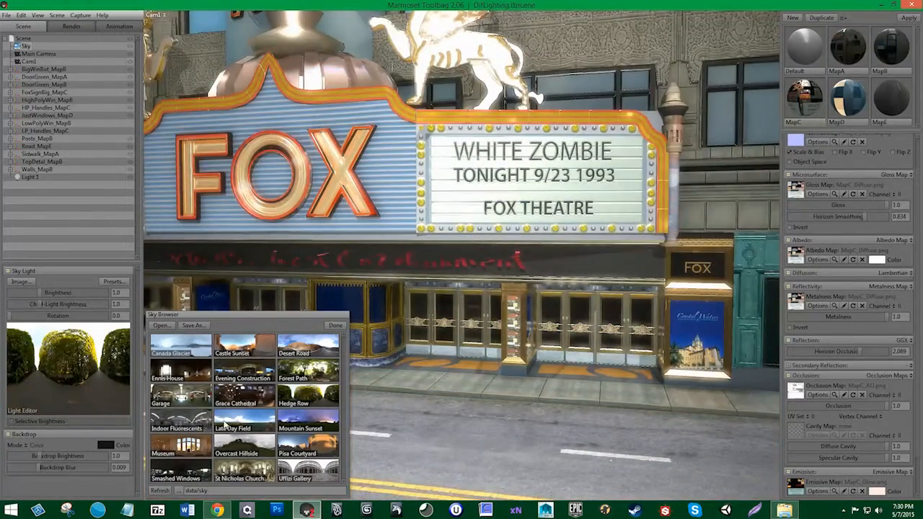
click(251, 425)
click(310, 423)
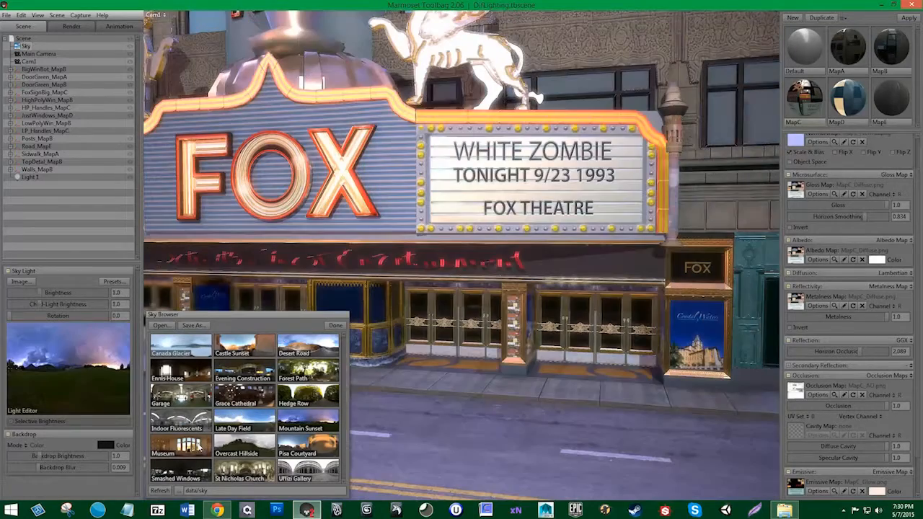
click(195, 448)
click(252, 450)
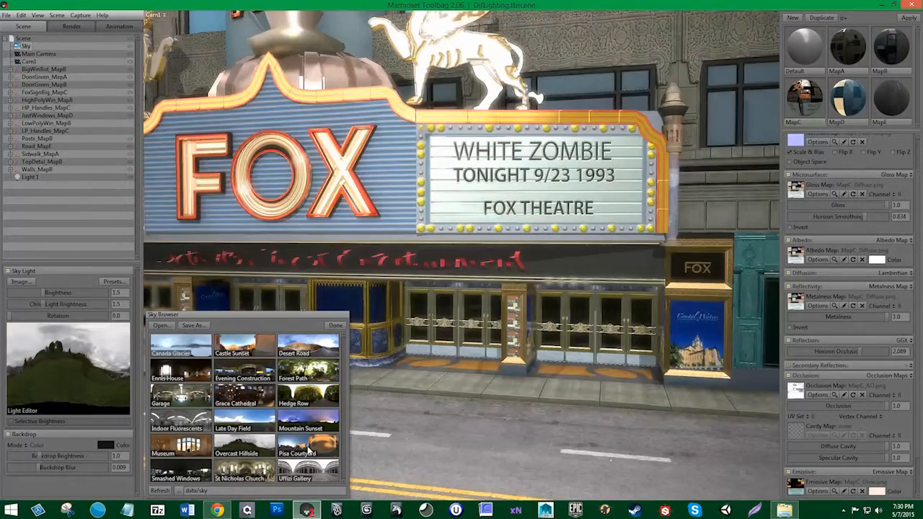
click(308, 447)
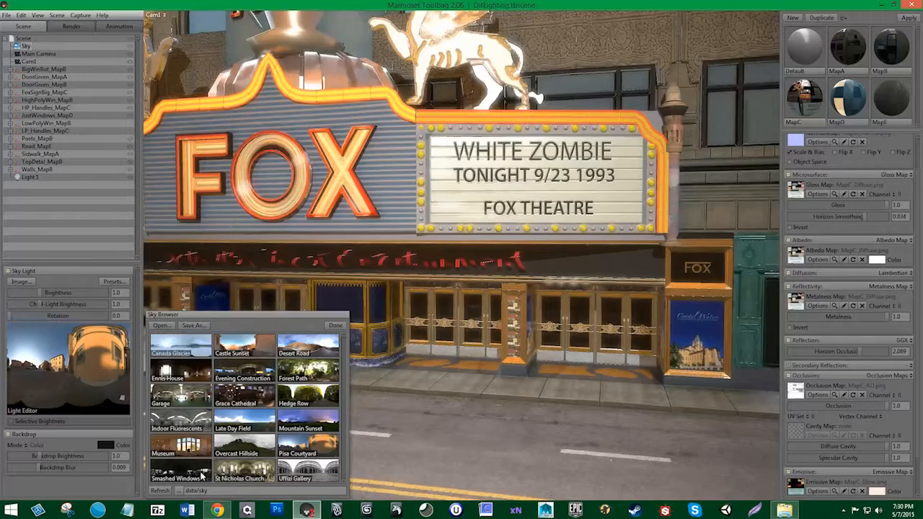
click(203, 476)
click(244, 472)
click(317, 468)
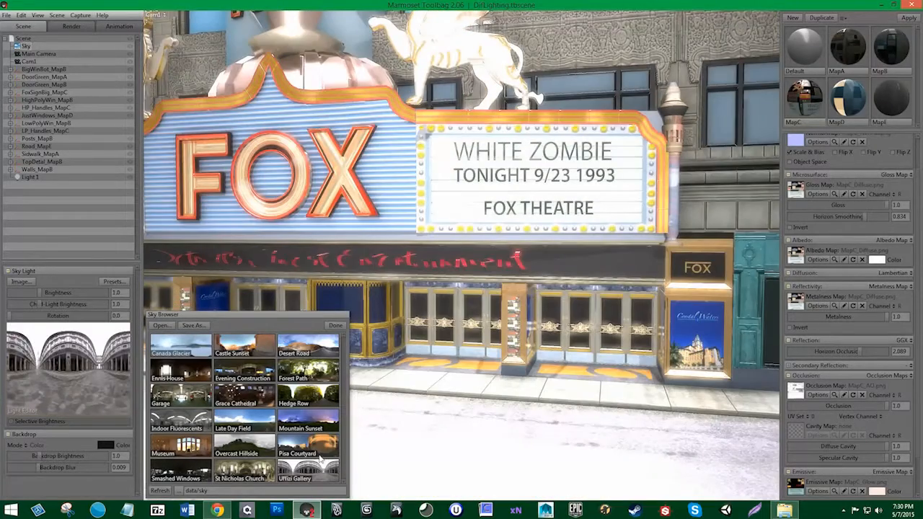
Compare the St Nicholas Church and Pisa Courtyard skies, and apply St Nicholas Church with a sky brightness of about 0.268
click(250, 472)
click(298, 452)
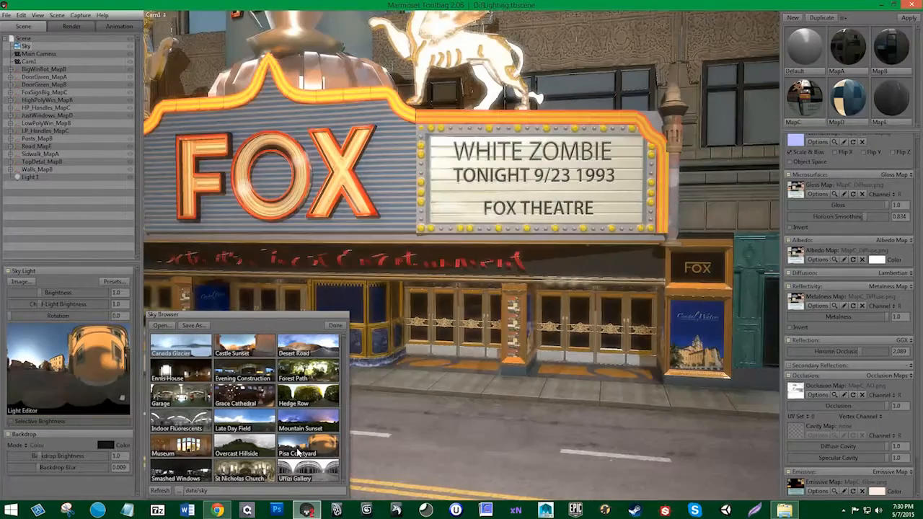
click(261, 480)
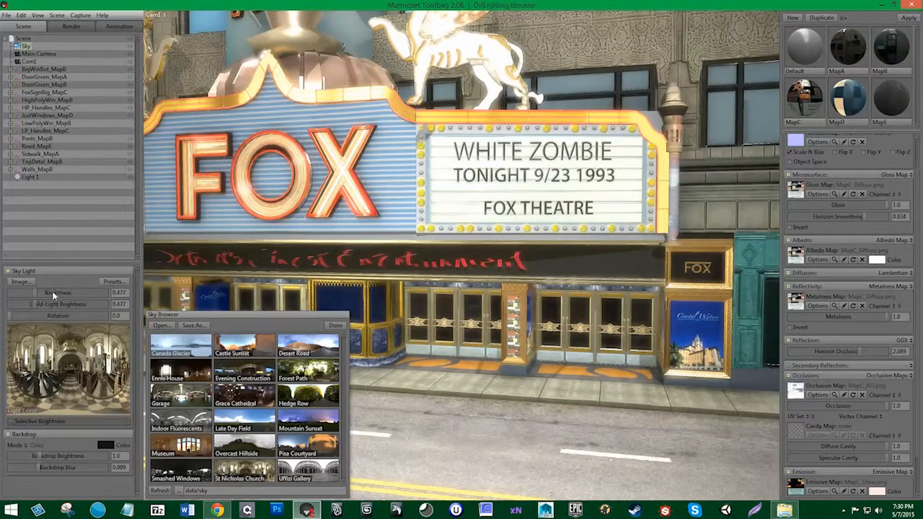
drag(34, 293, 30, 293)
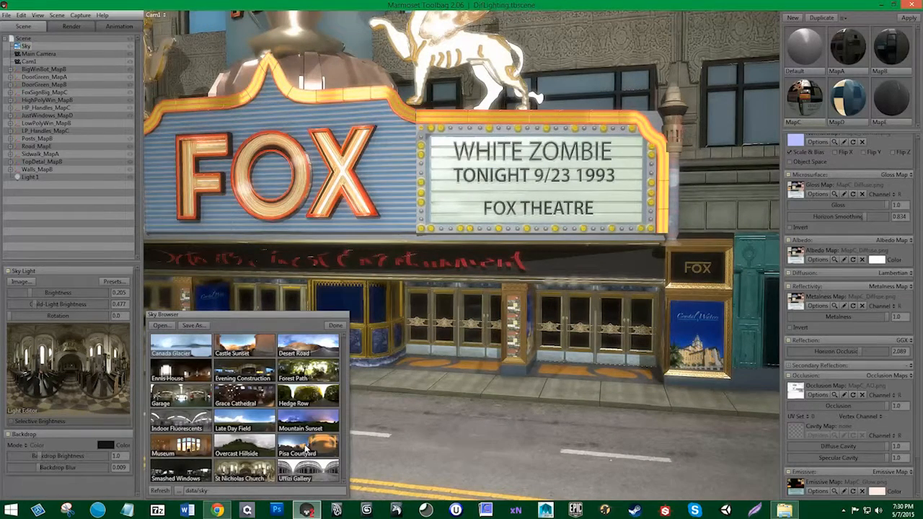
click(306, 448)
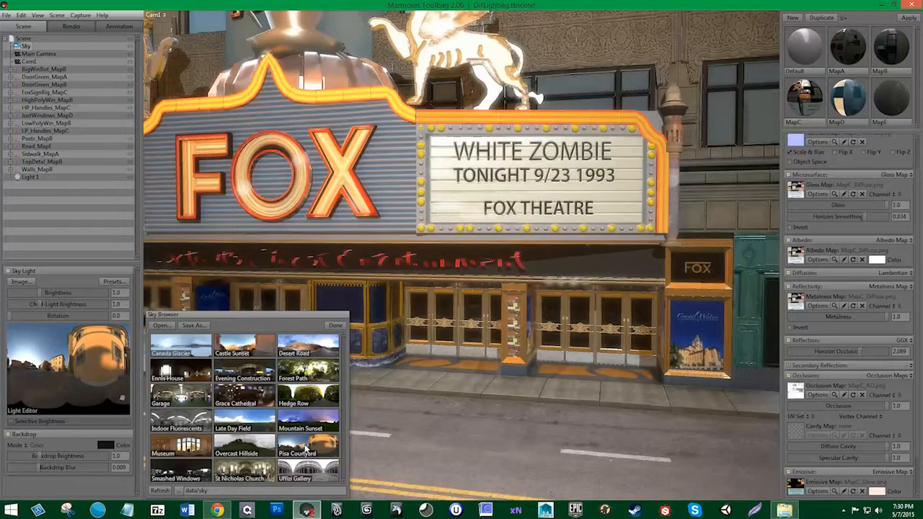
click(244, 470)
mouse_move(31, 293)
mouse_down()
mouse_move(22, 292)
mouse_move(32, 289)
mouse_up()
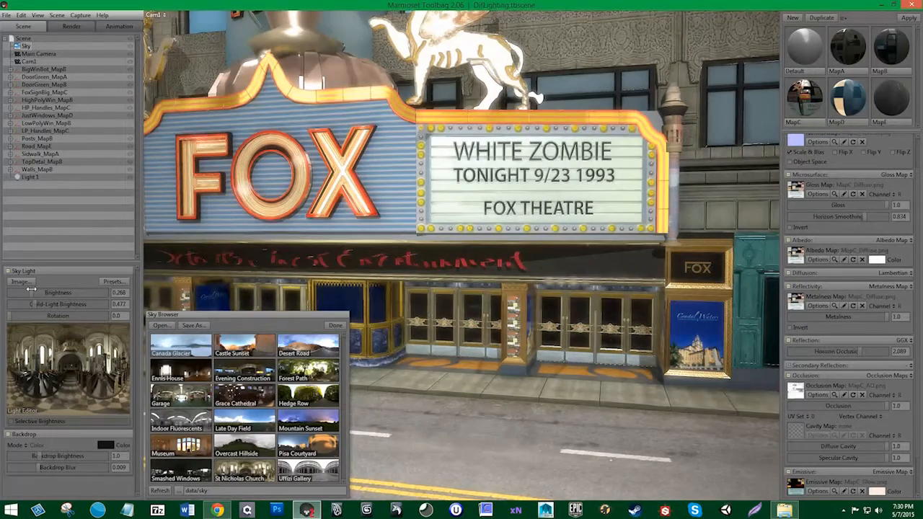
Compare the facade with Light 1 hidden and shown, and set the light's brightness to 0.64
click(128, 176)
click(128, 175)
click(34, 179)
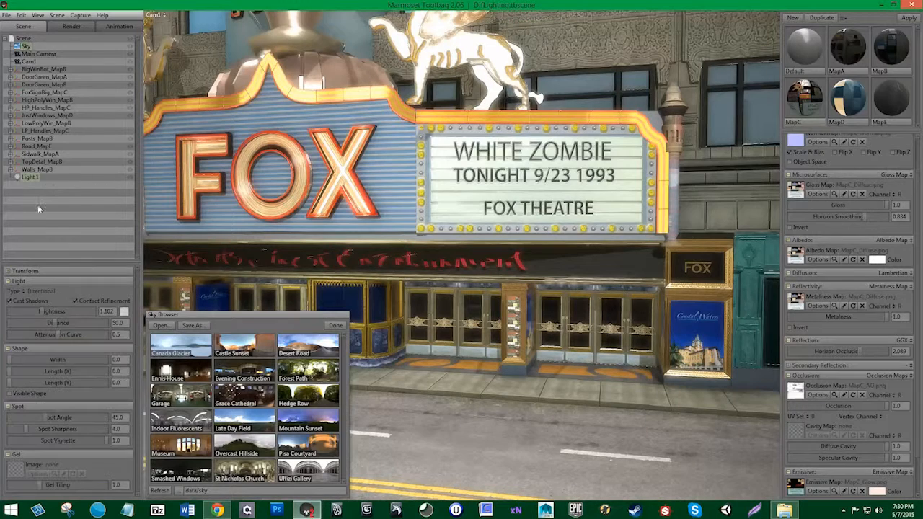
drag(42, 315, 38, 312)
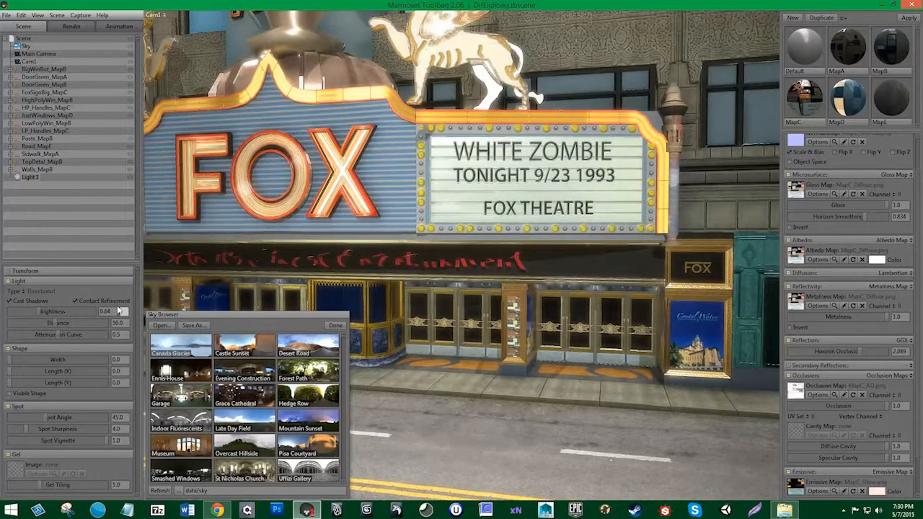
Close the sky browser and give Light 1 a warm off-white colour with hue about 33, saturation 16 and value 88
click(124, 312)
click(336, 325)
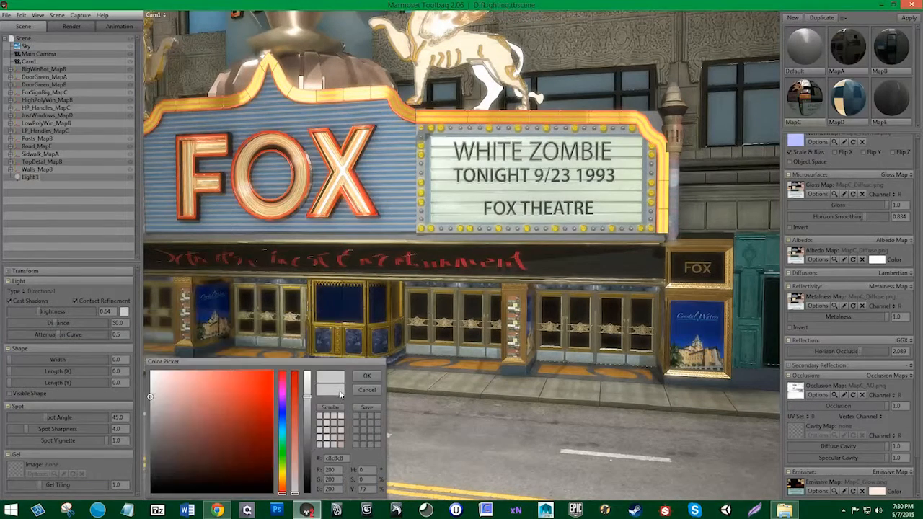
drag(281, 481, 281, 470)
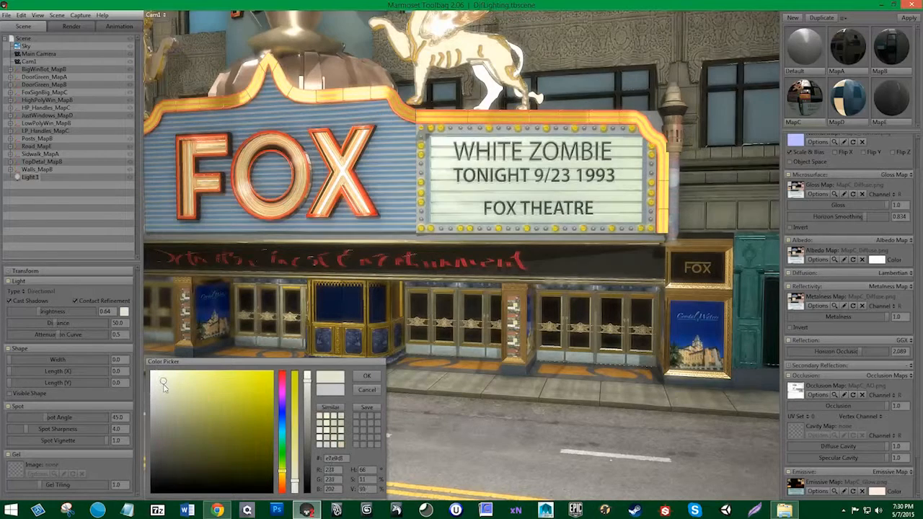
click(169, 387)
click(282, 477)
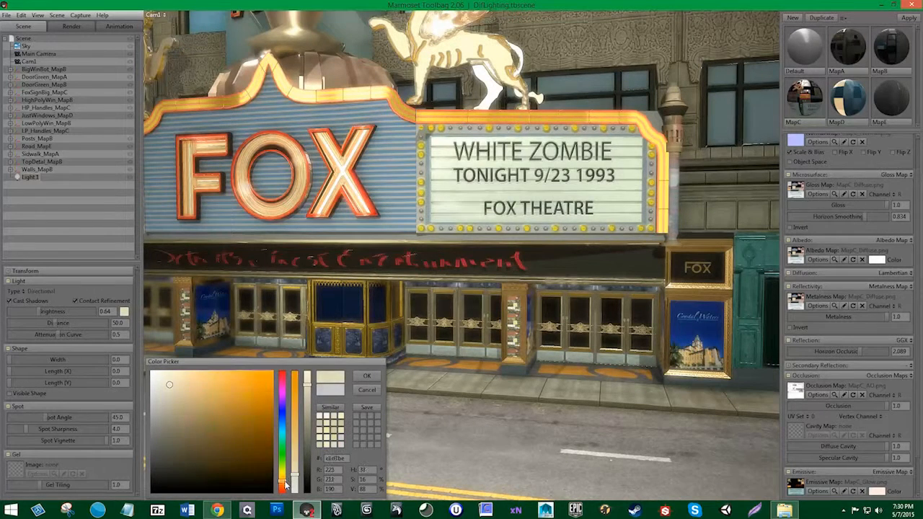
click(367, 375)
Check the relit facade without the interface, set Horizon Smoothing to about 0.567 on MapC and 0.221 on MapB, and bring up MapA's material
key(Tab)
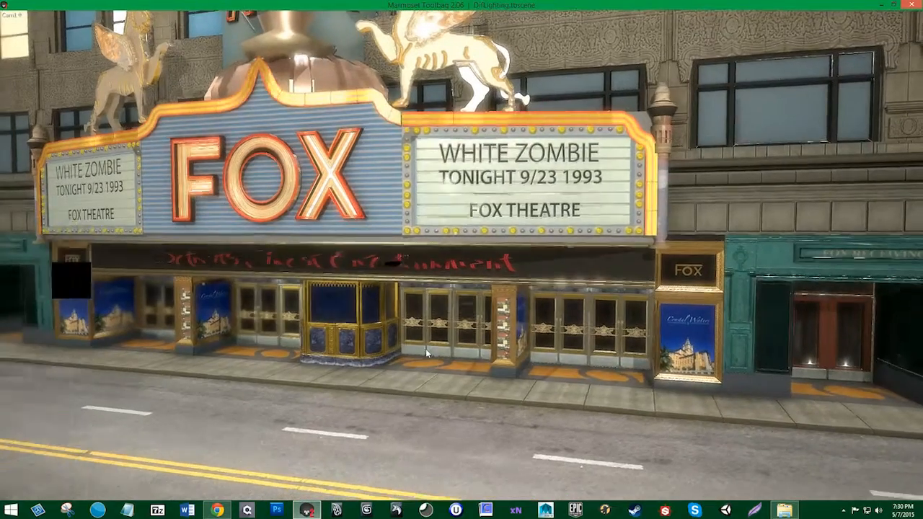
alt+drag(426, 349, 431, 347)
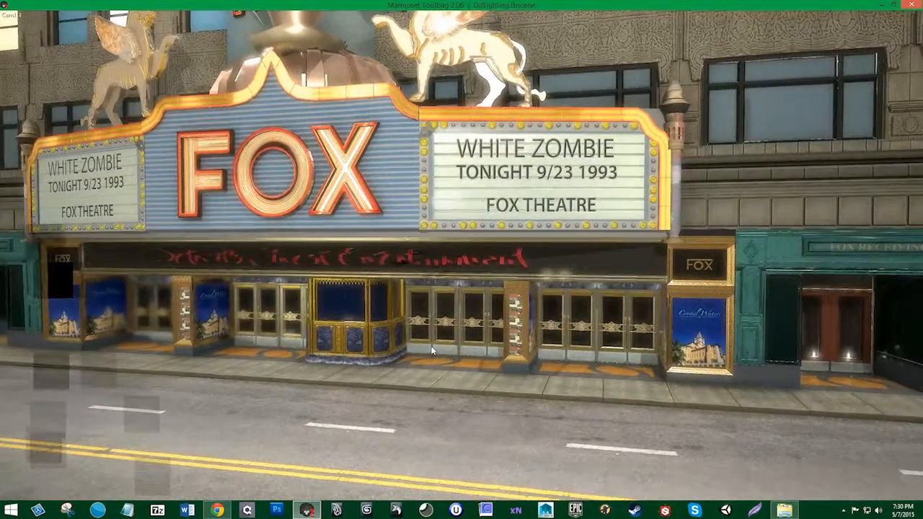
alt+drag(121, 383, 167, 322)
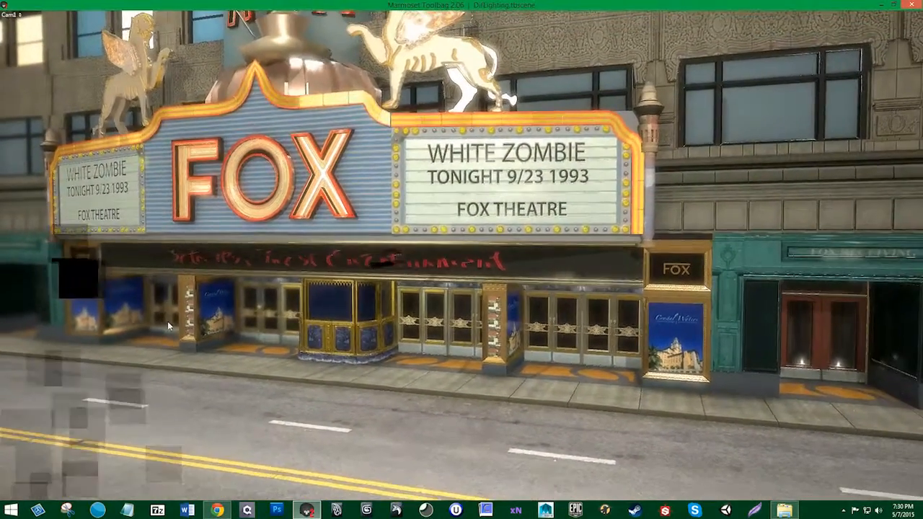
key(ctrl+space)
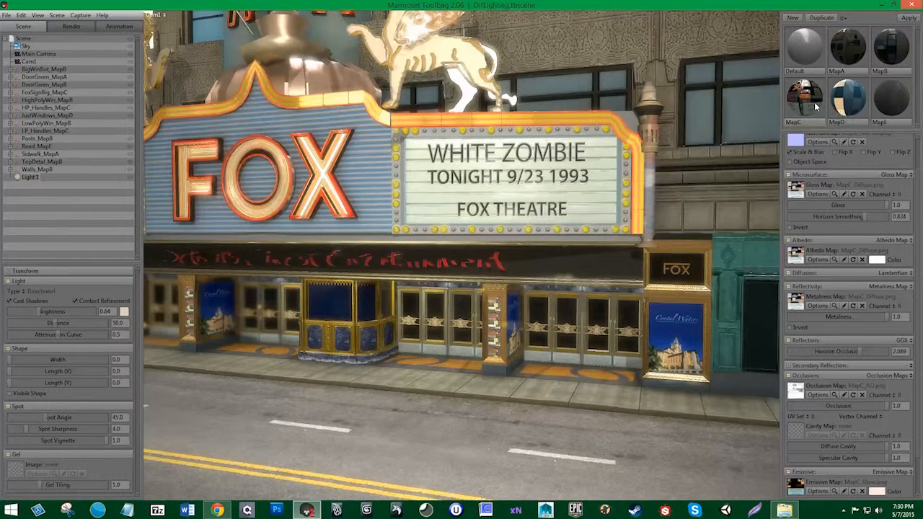
click(807, 105)
drag(863, 219, 833, 217)
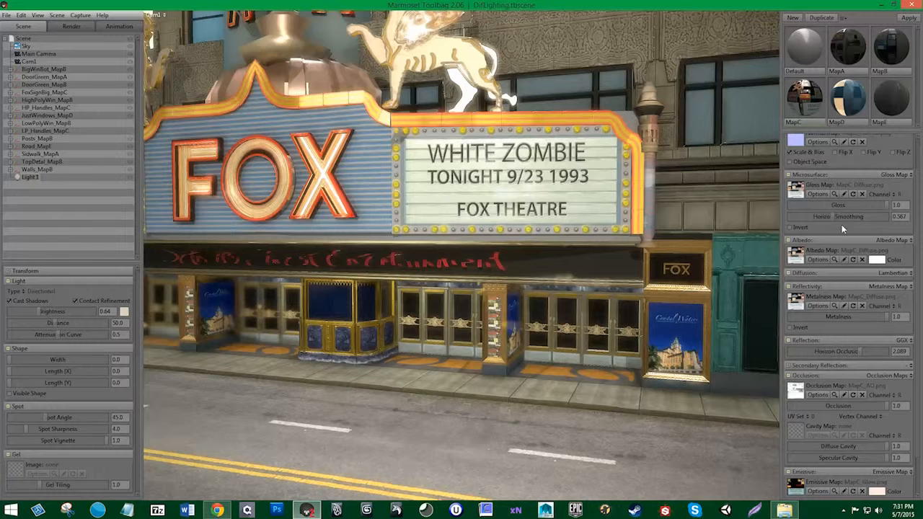
click(894, 56)
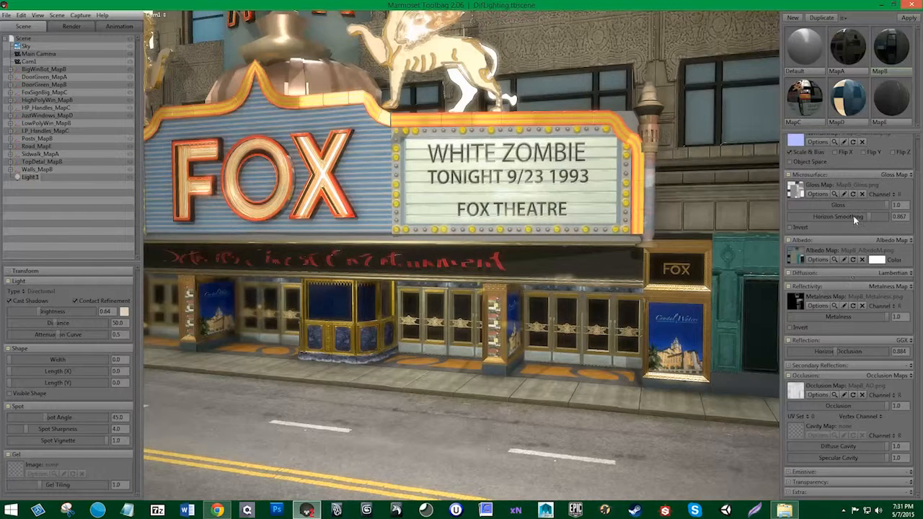
drag(855, 220, 824, 216)
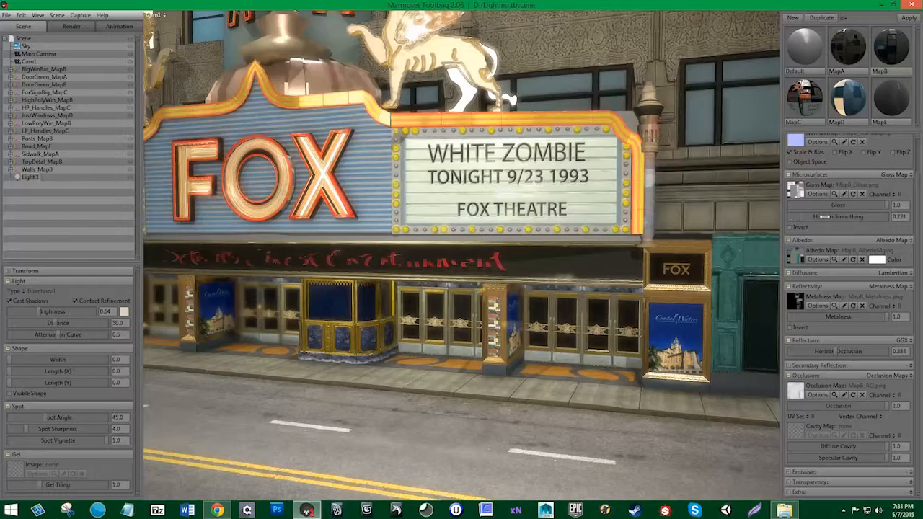
click(845, 48)
Reframe the theatre facade and capture it as a still image
key(ctrl+space)
mouse_move(449, 257)
alt+mouse_down()
mouse_move(427, 265)
mouse_move(445, 262)
alt+mouse_up()
key(ctrl+space)
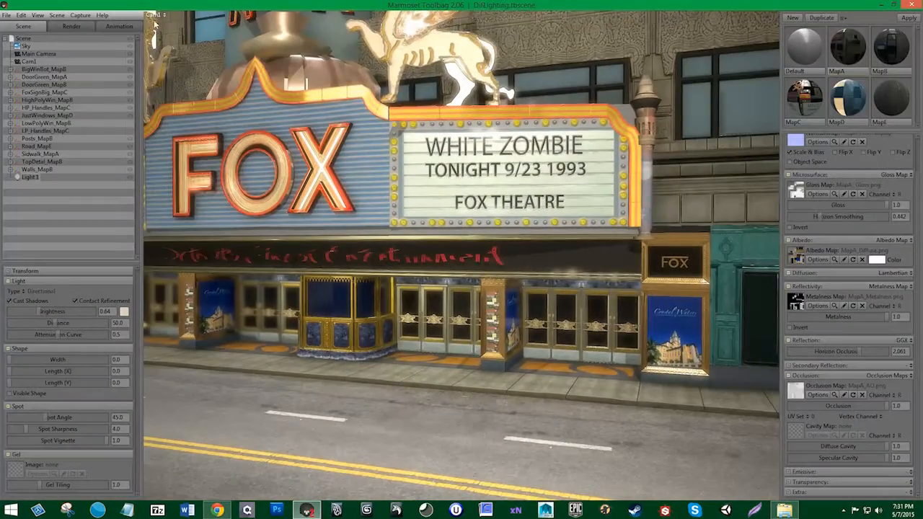
key(ctrl+space)
key(ctrl+space)
click(76, 15)
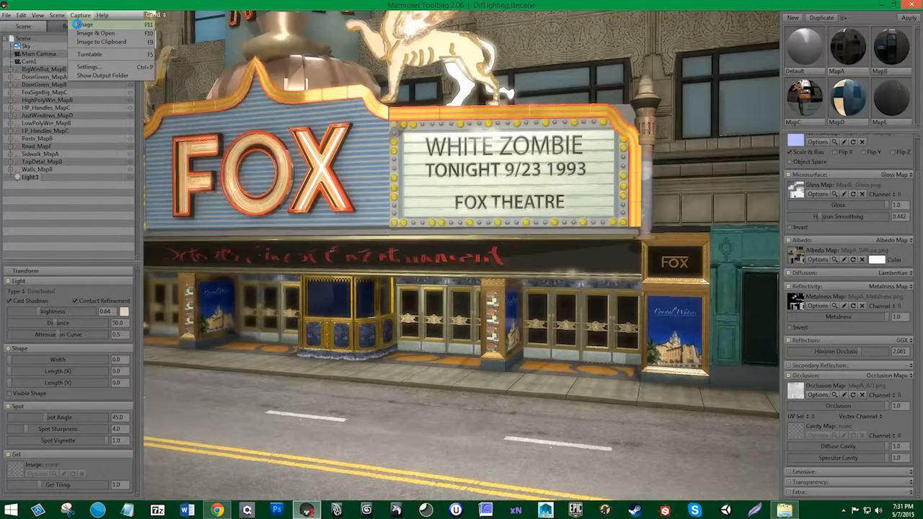
click(76, 24)
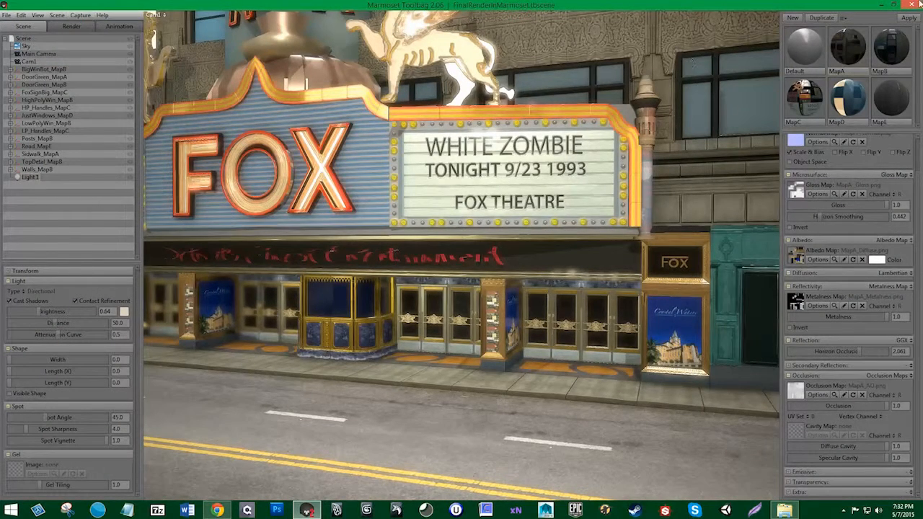
Open the captured screenshot000.png from the desktop in Adobe Photoshop CS5 and hide the grid overlay
click(882, 6)
right_click(19, 172)
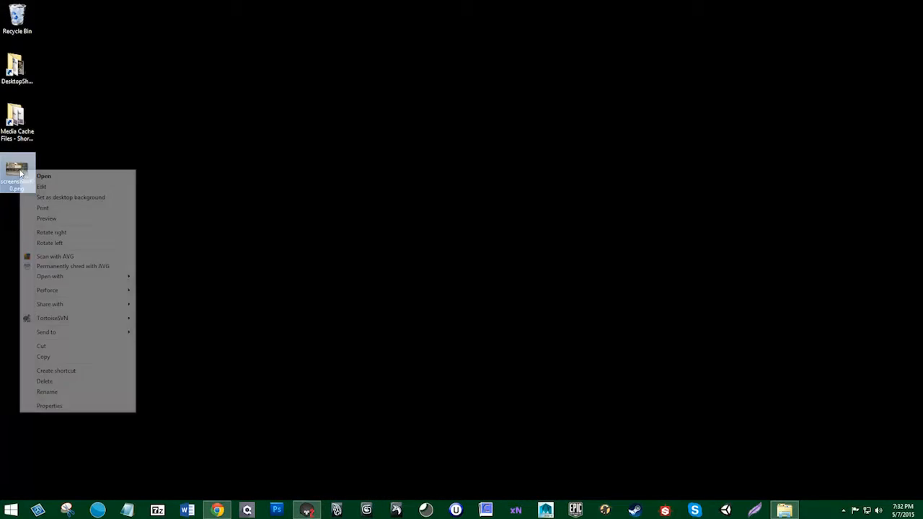
mouse_move(106, 277)
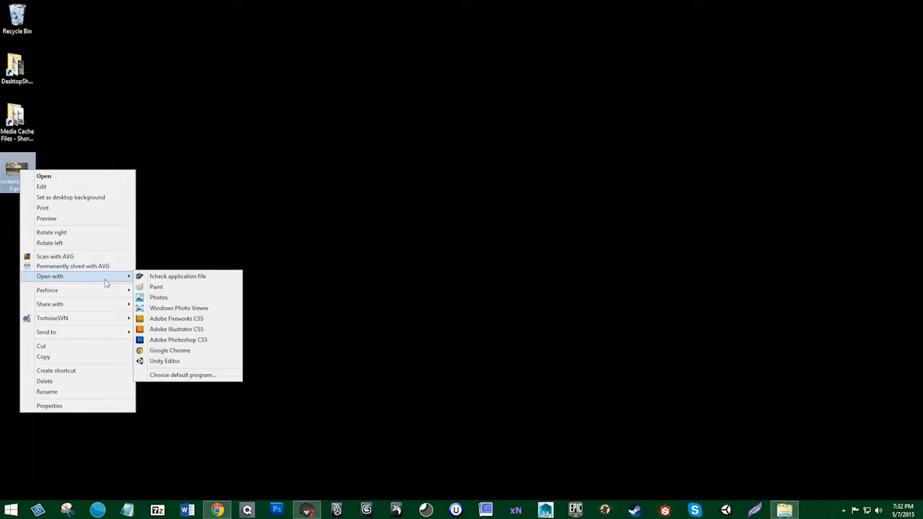
click(192, 344)
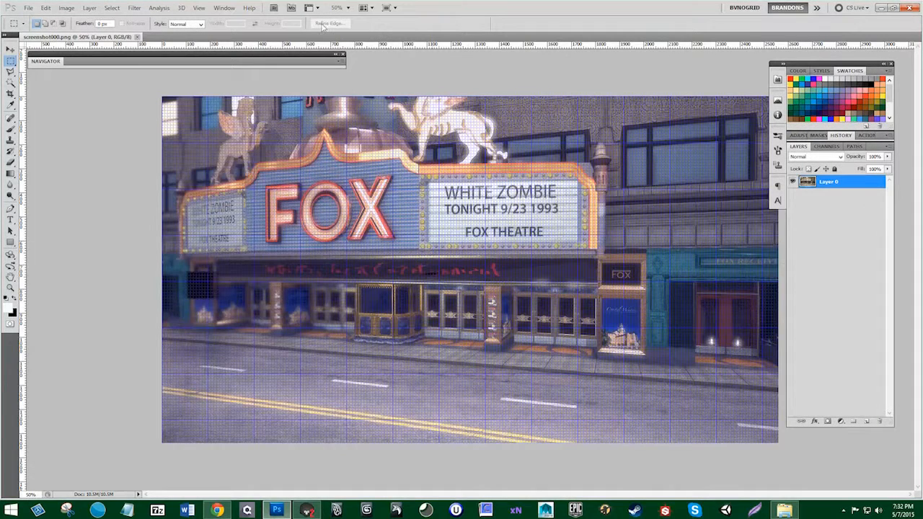
click(198, 7)
click(209, 141)
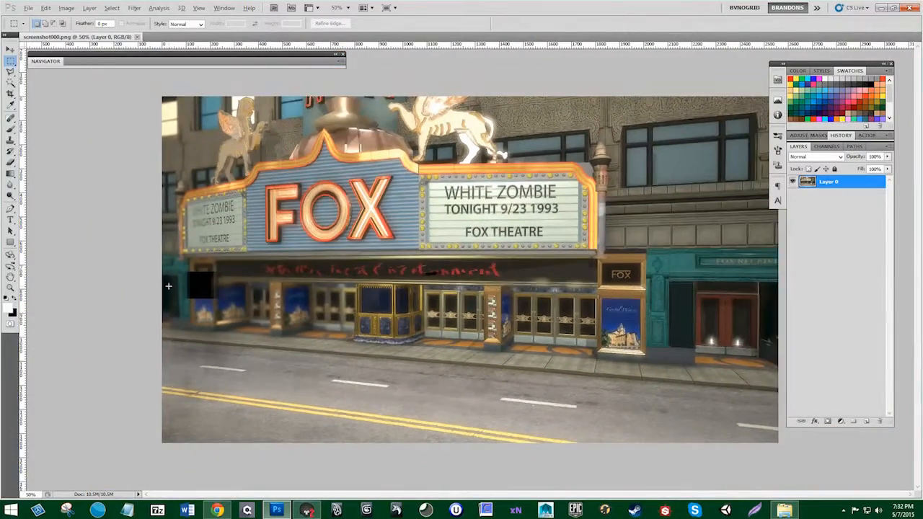
Examine the black square artifact beside the theatre entrance in the captured image, and return to Marmoset Toolbag
alt+scroll(169, 286, up, 7)
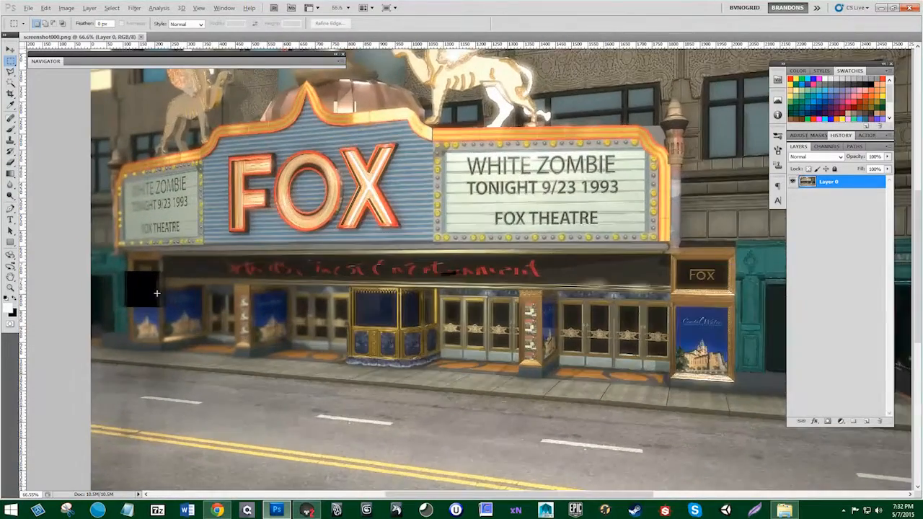
alt+scroll(148, 287, down, 5)
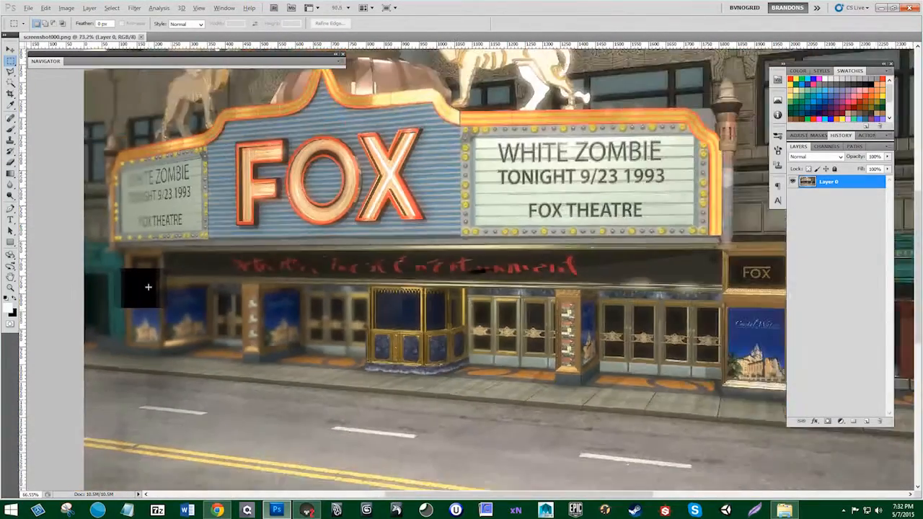
alt+scroll(162, 292, down, 2)
alt+scroll(325, 328, up, 2)
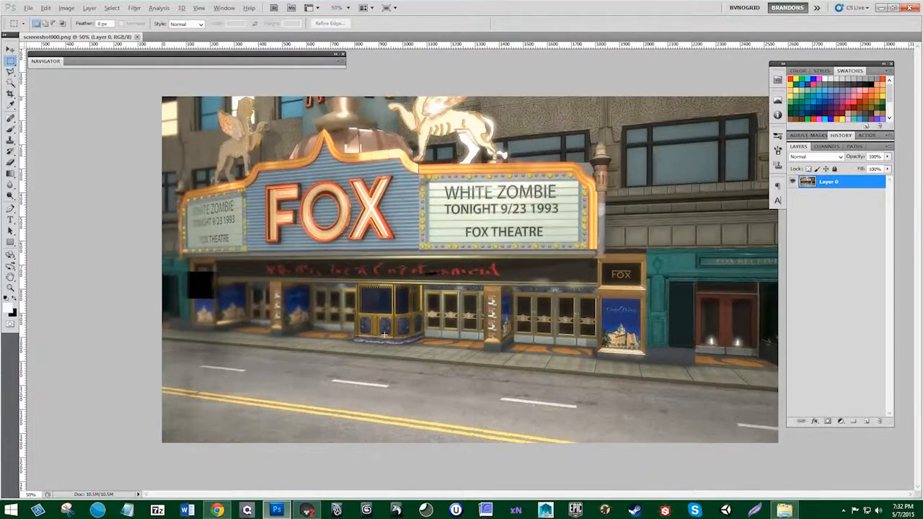
alt+scroll(531, 224, down, 1)
click(881, 7)
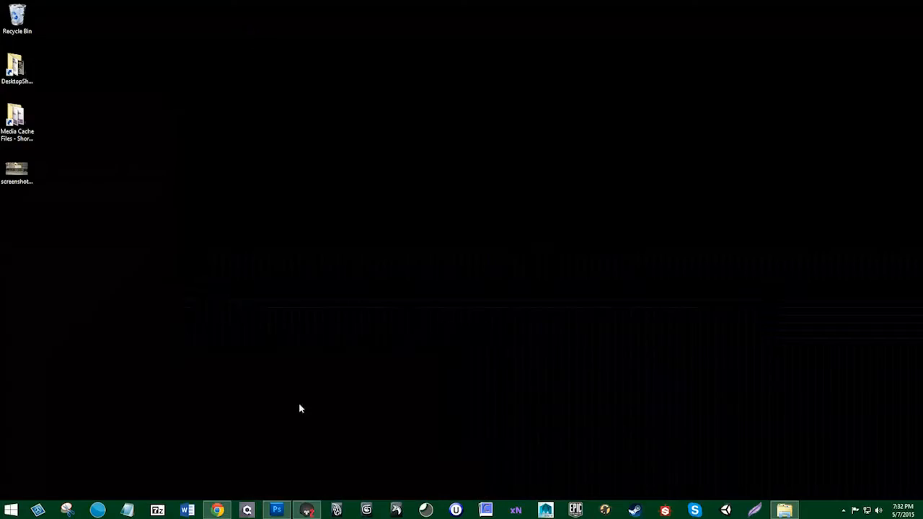
click(308, 509)
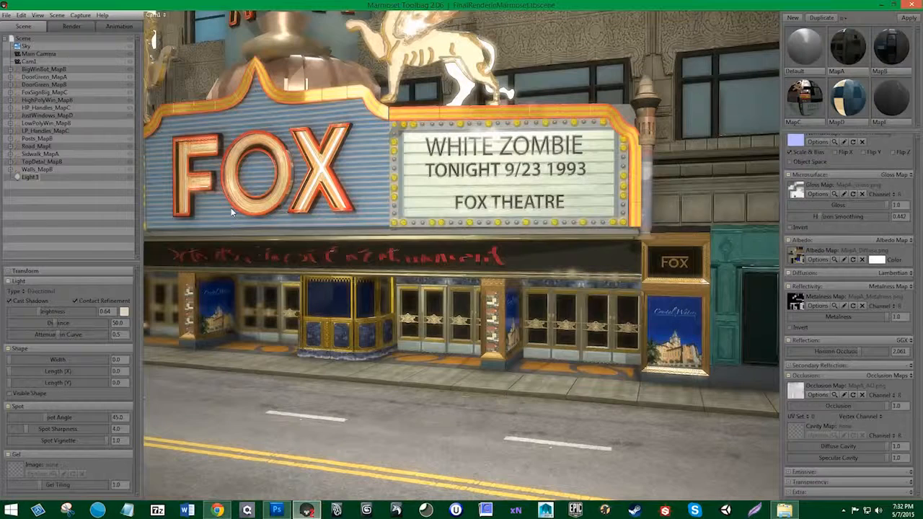